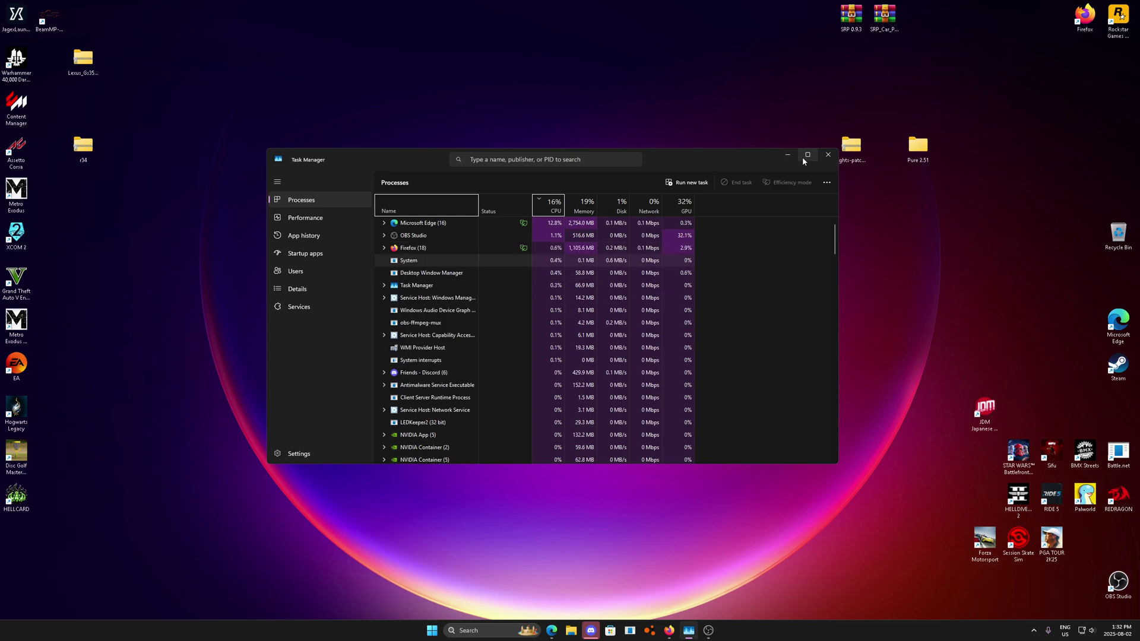
# Launch Content Manager from the desktop and dismiss the pop-up window over its settings.
pyautogui.click(451, 296)
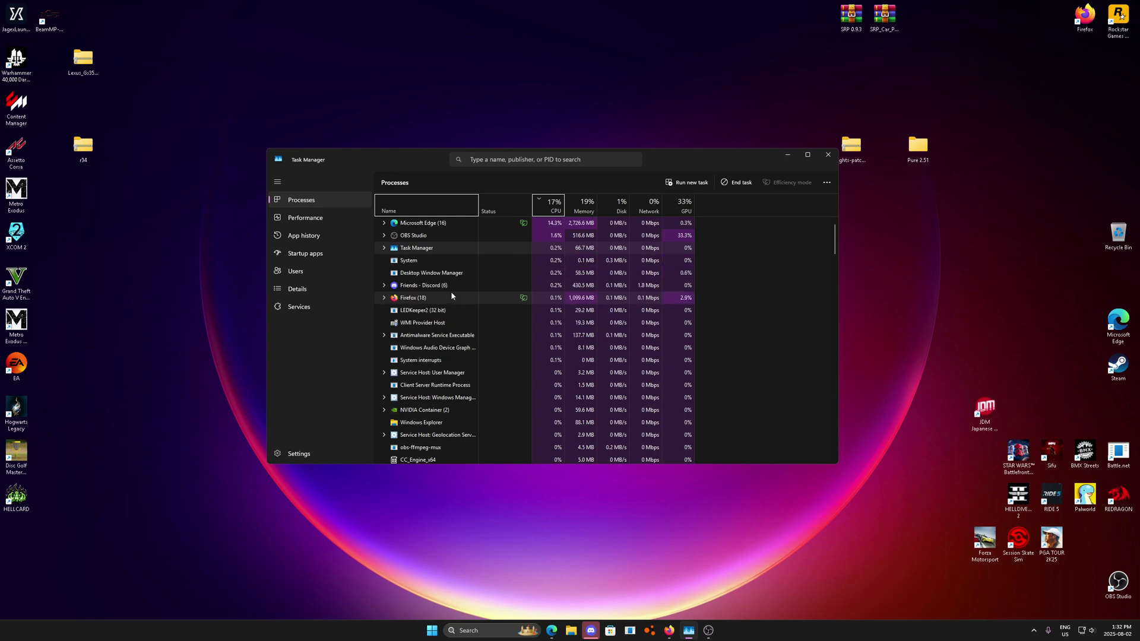
pyautogui.click(31, 114)
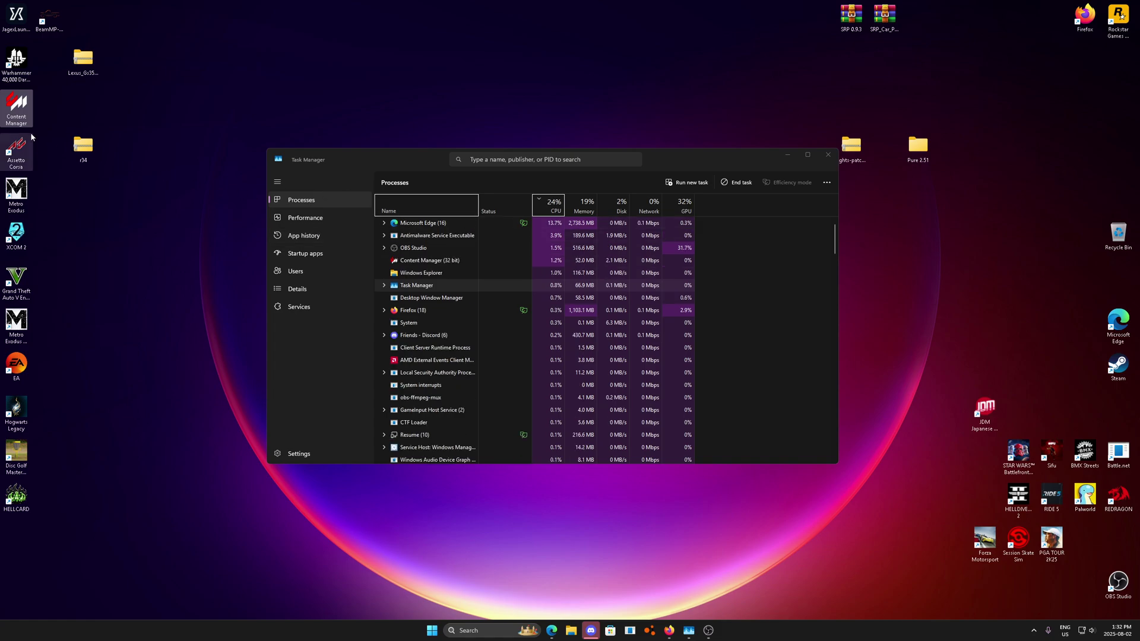
pyautogui.click(591, 58)
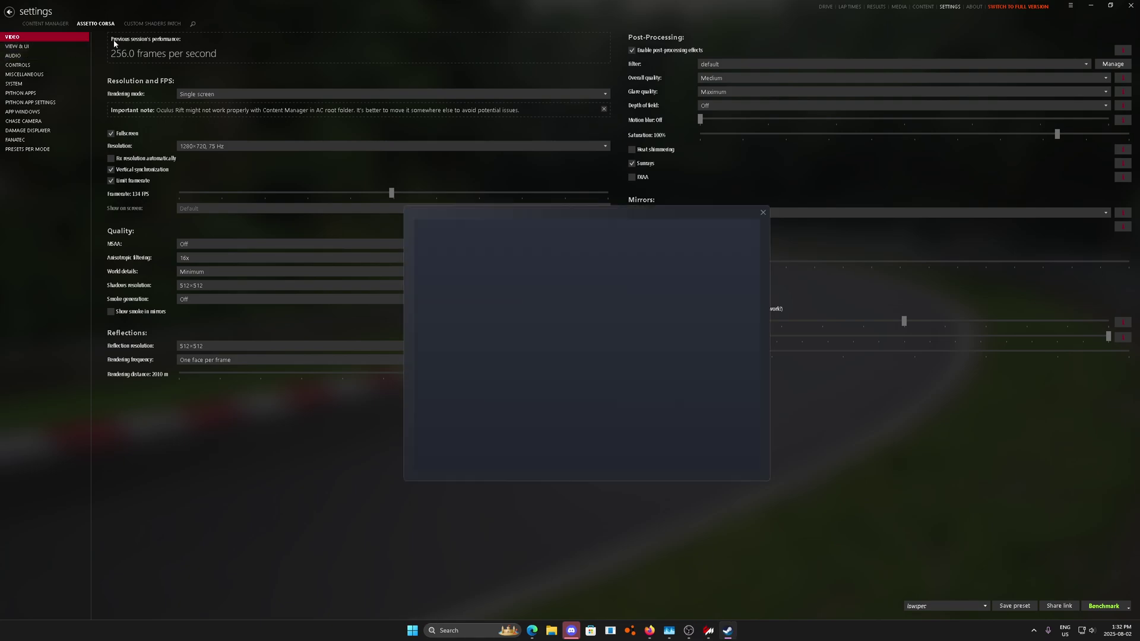
pyautogui.click(762, 212)
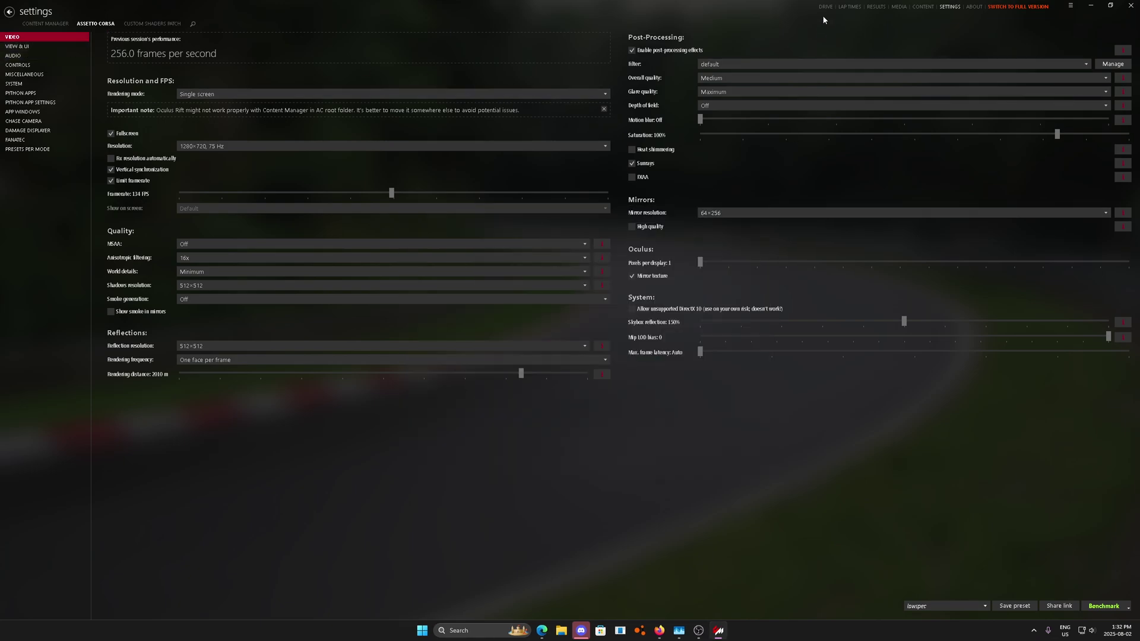
# Open the car selection for a single quick race and load the Mazda MX5 Cup in the Custom Showroom.
pyautogui.click(825, 7)
pyautogui.click(56, 63)
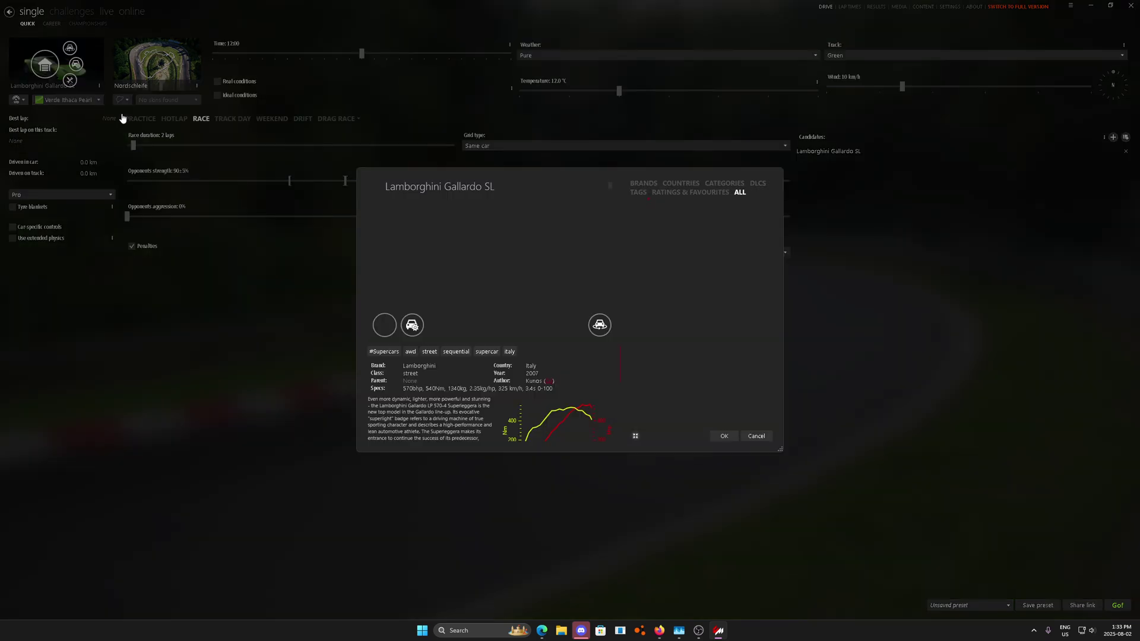
pyautogui.click(670, 274)
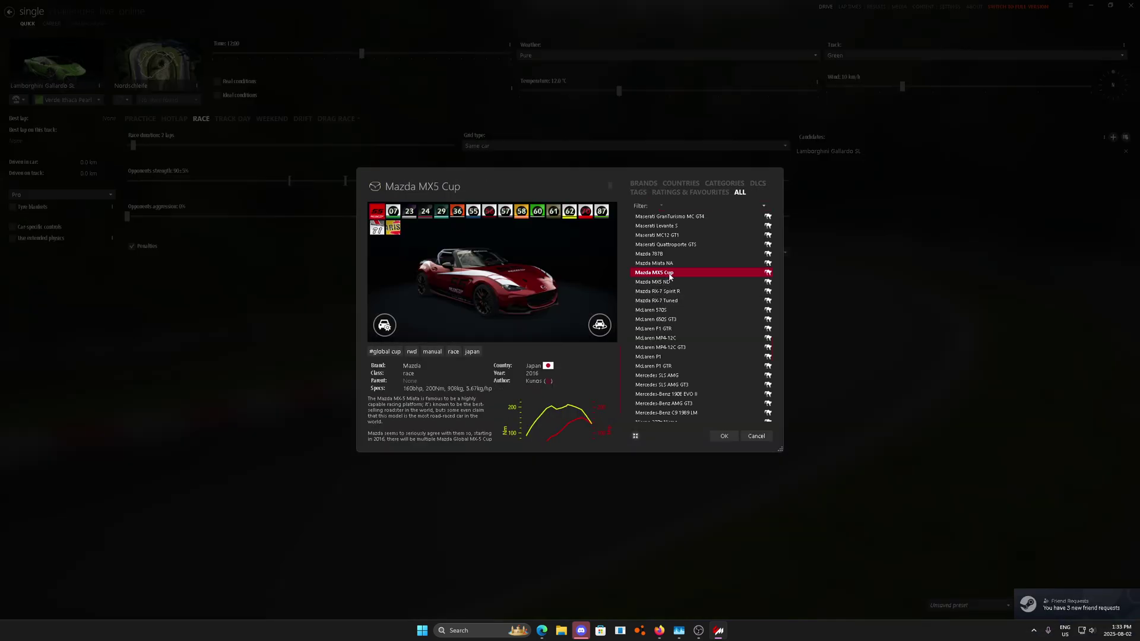
pyautogui.rightClick(670, 275)
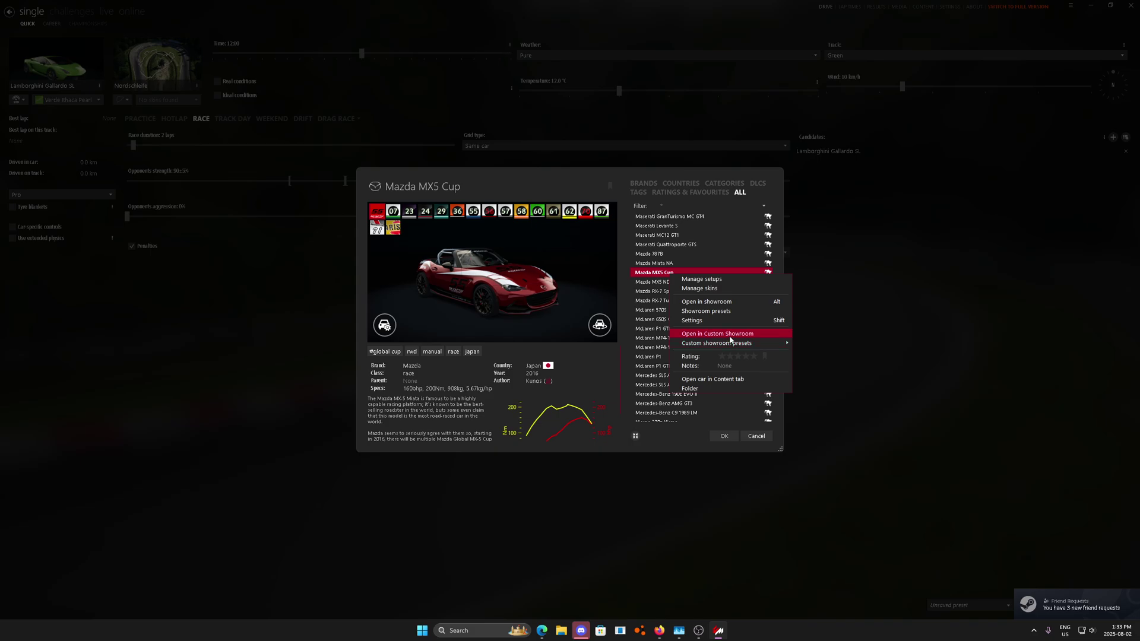
pyautogui.click(730, 336)
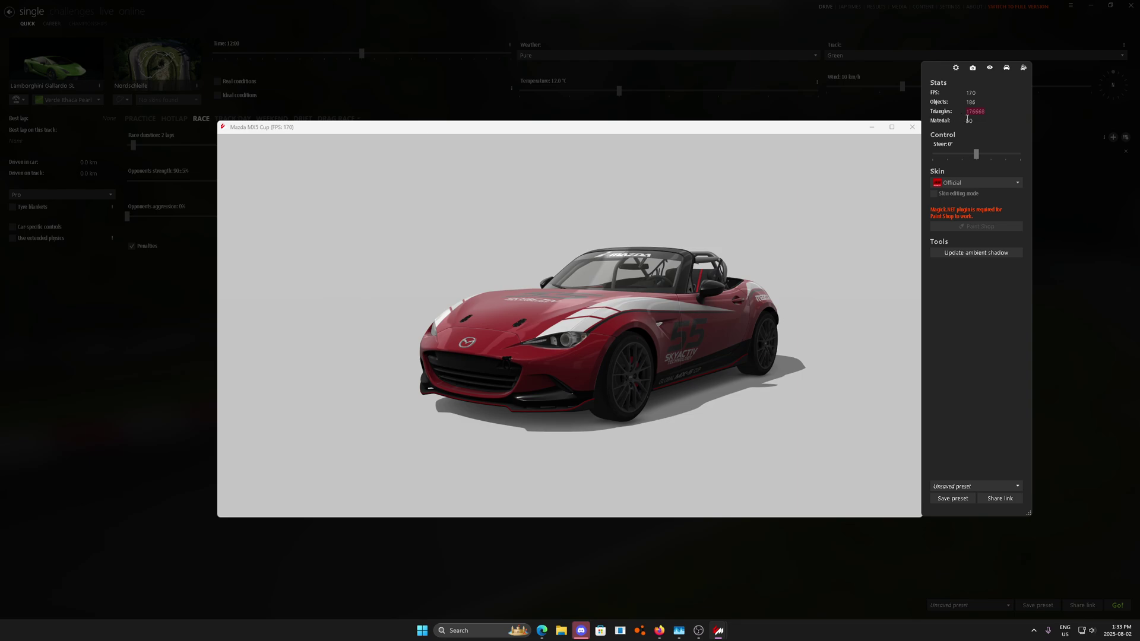
# Examine the Mazda MX5 Cup's object, triangle and material statistics in the showroom, and close it.
pyautogui.click(968, 123)
pyautogui.moveTo(850, 128); pyautogui.dragTo(727, 174)
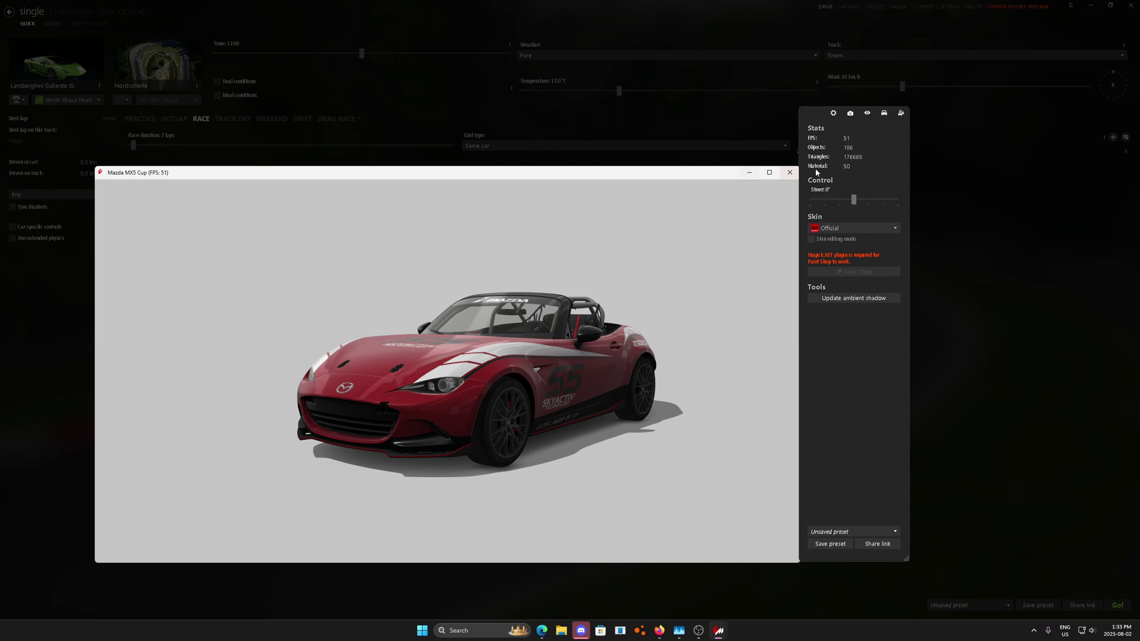
pyautogui.click(864, 165)
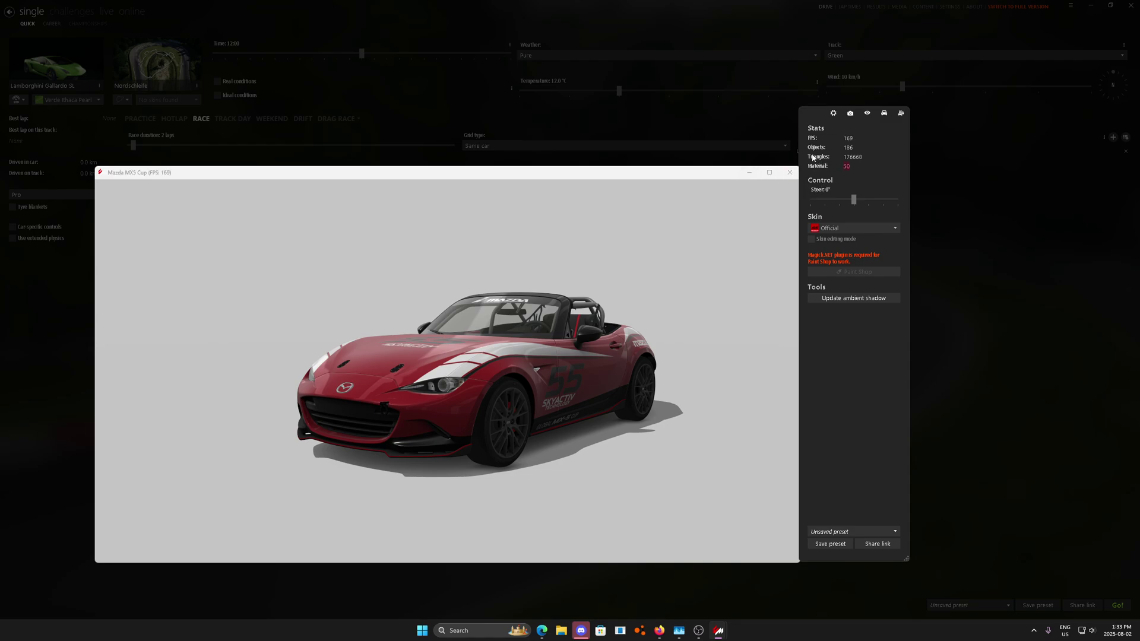
pyautogui.click(857, 160)
pyautogui.moveTo(865, 158); pyautogui.dragTo(803, 156)
pyautogui.doubleClick(849, 147)
pyautogui.moveTo(864, 158); pyautogui.dragTo(822, 157)
pyautogui.click(856, 159)
pyautogui.click(790, 172)
# Browse the Mercedes-Benz and Porsche models in the car list, previewing several of them.
pyautogui.scroll(-2, 701, 351)
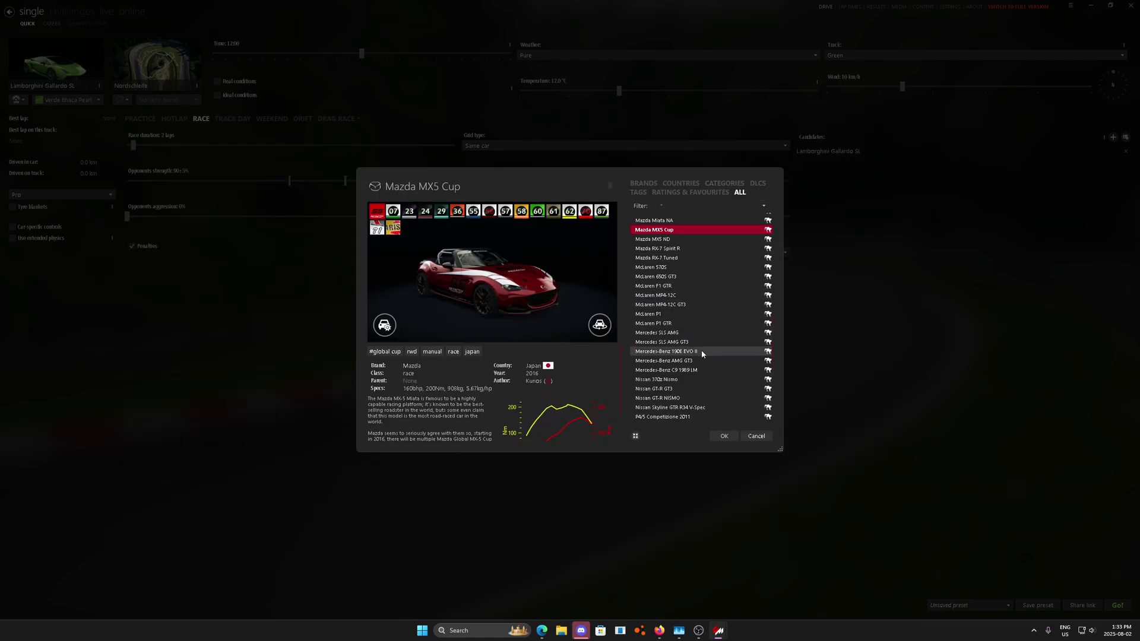
pyautogui.click(702, 348)
pyautogui.scroll(-10, 703, 346)
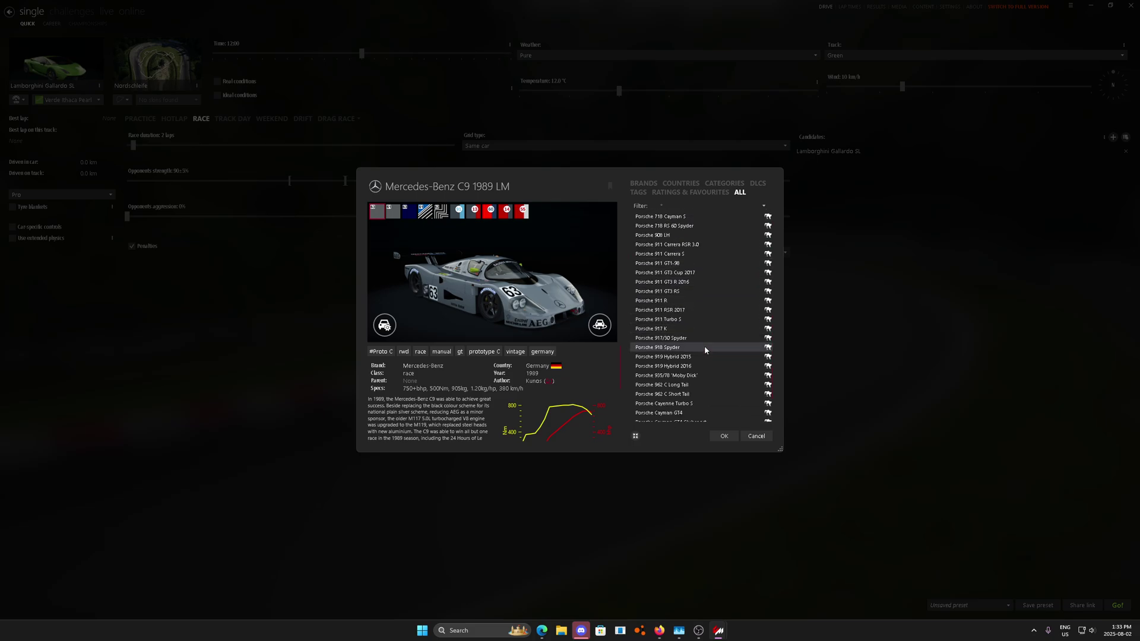
pyautogui.click(702, 341)
pyautogui.click(688, 302)
pyautogui.click(689, 275)
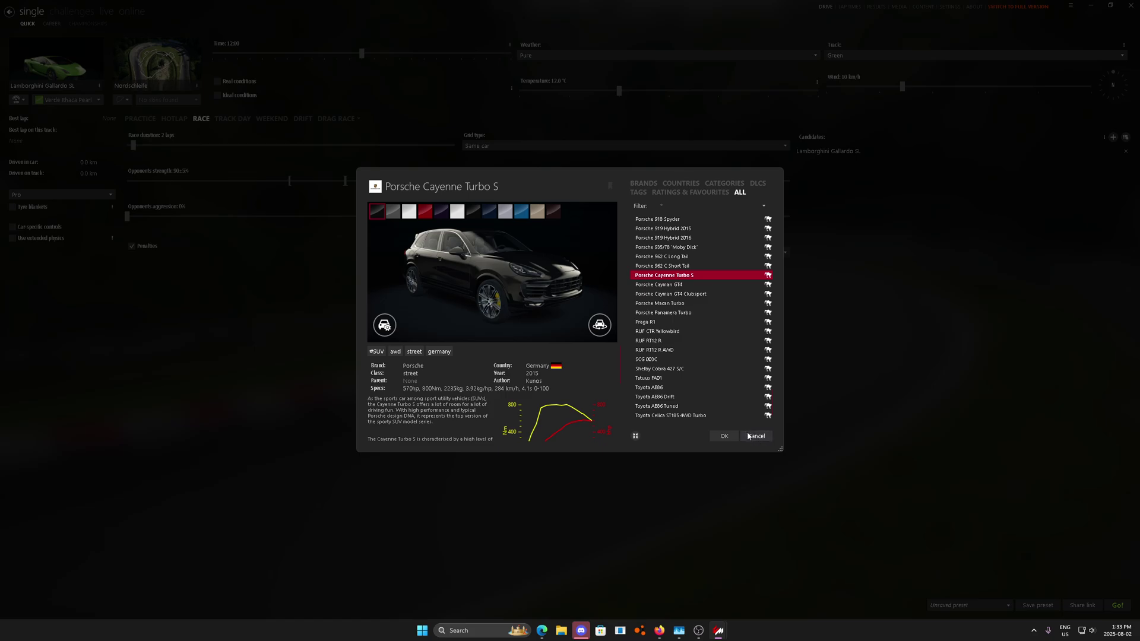
pyautogui.scroll(2, 712, 394)
pyautogui.click(709, 330)
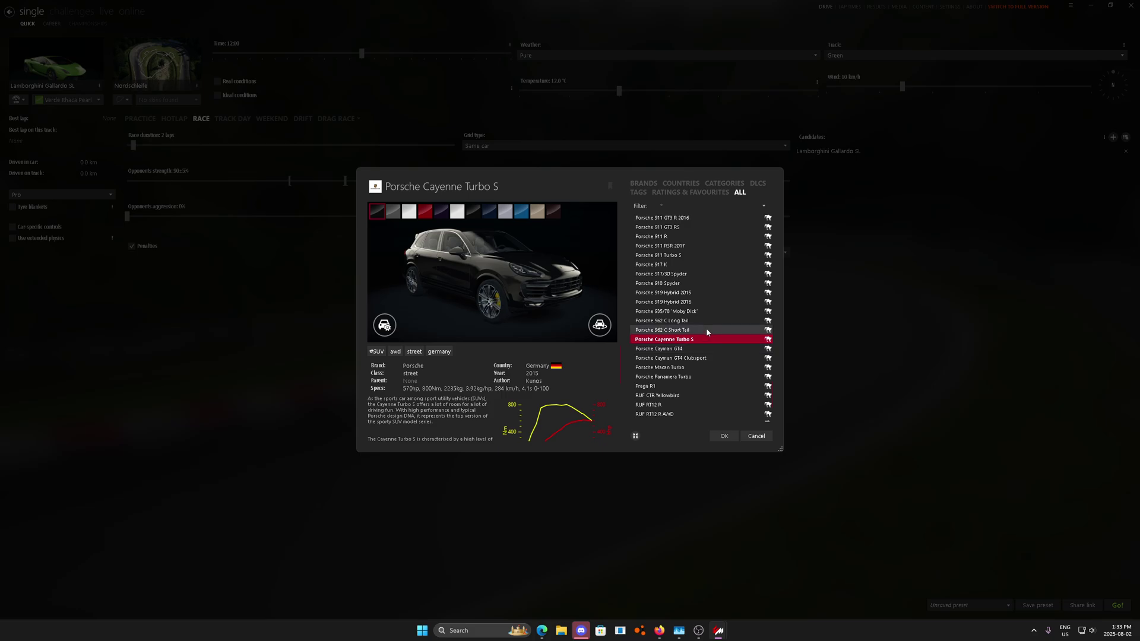
pyautogui.click(708, 321)
pyautogui.click(705, 311)
pyautogui.click(703, 301)
pyautogui.click(701, 293)
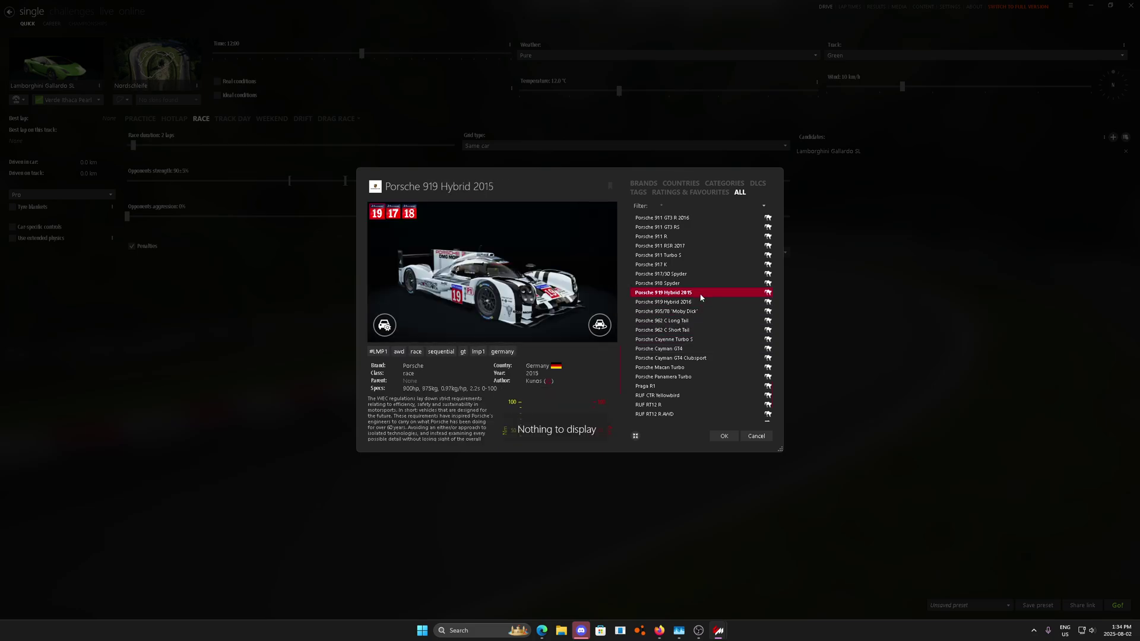
pyautogui.click(692, 264)
pyautogui.scroll(1, 690, 285)
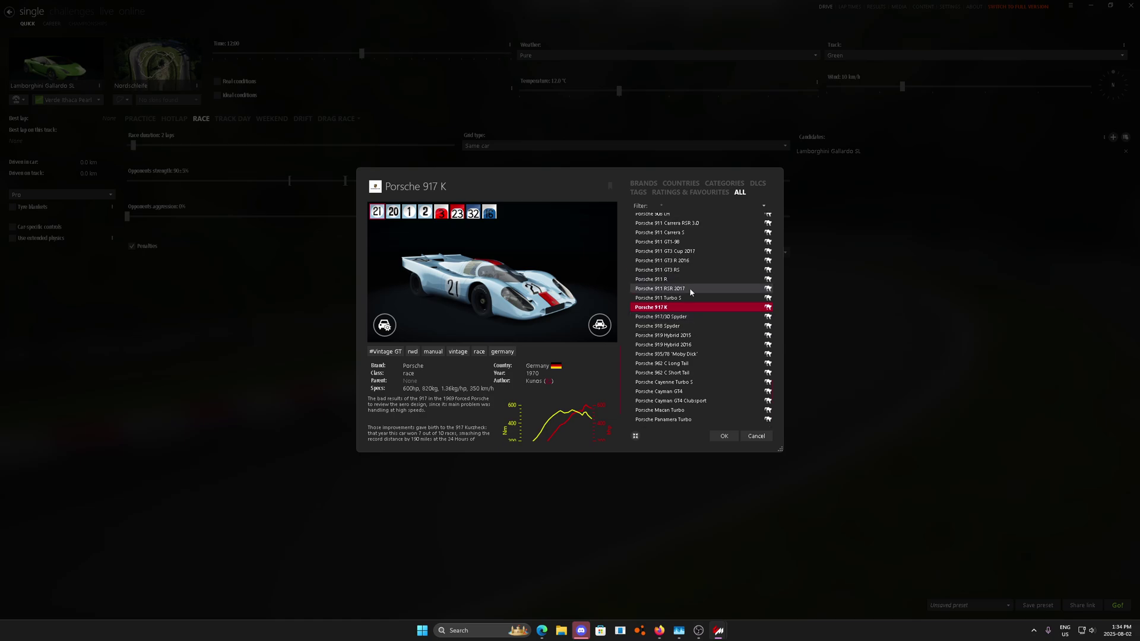
pyautogui.scroll(2, 690, 294)
pyautogui.click(688, 288)
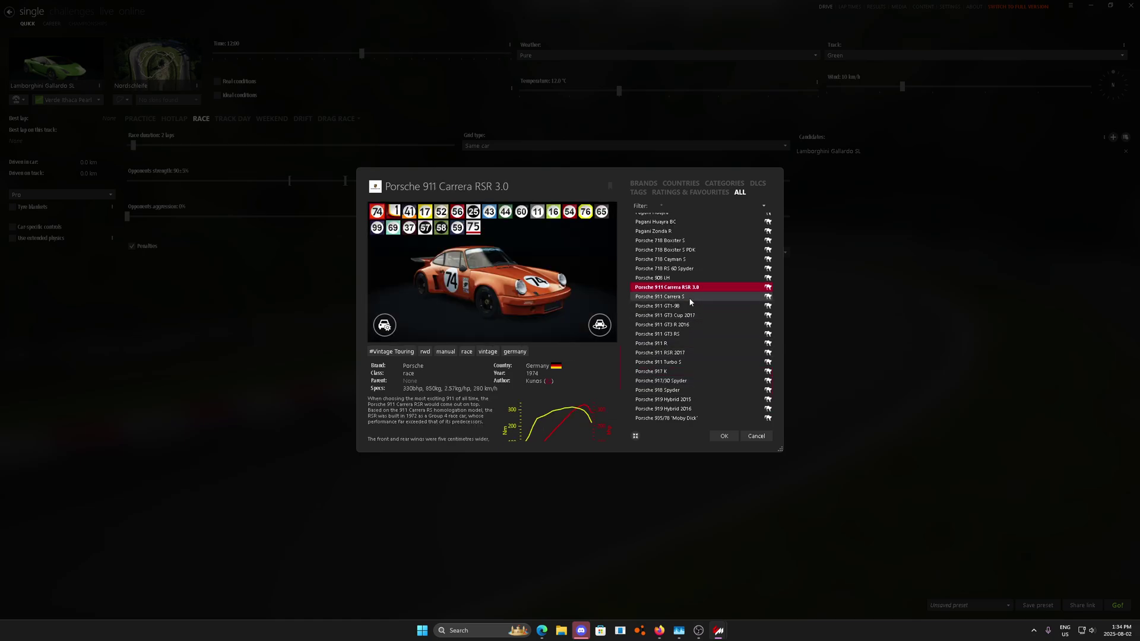
# Load the Porsche 911 Carrera S in the Custom Showroom.
pyautogui.click(690, 298)
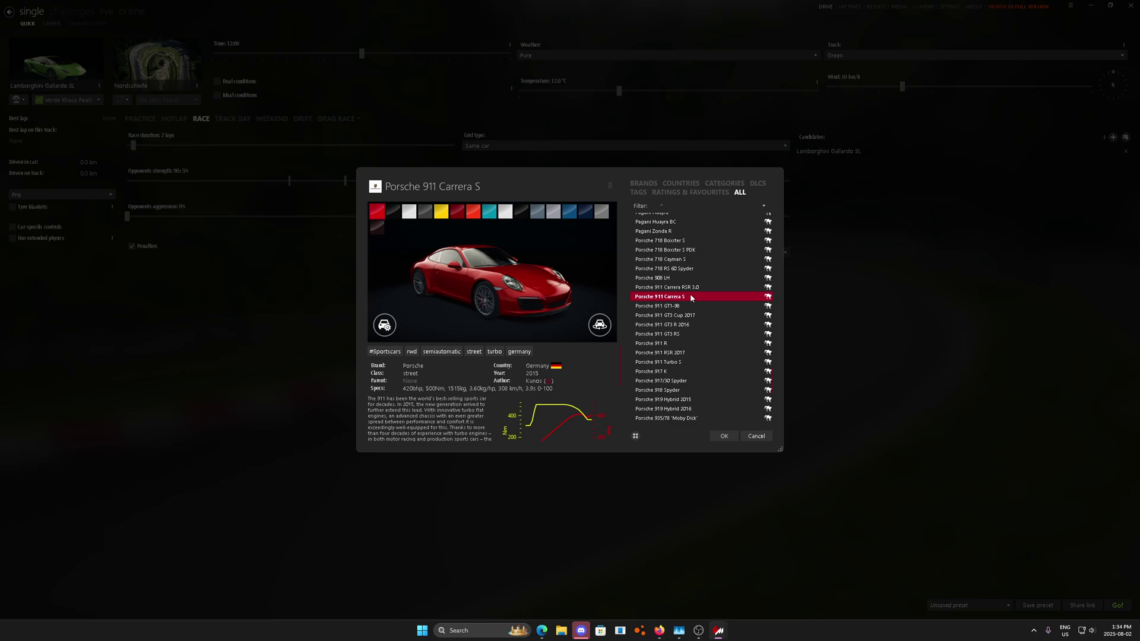
pyautogui.rightClick(700, 298)
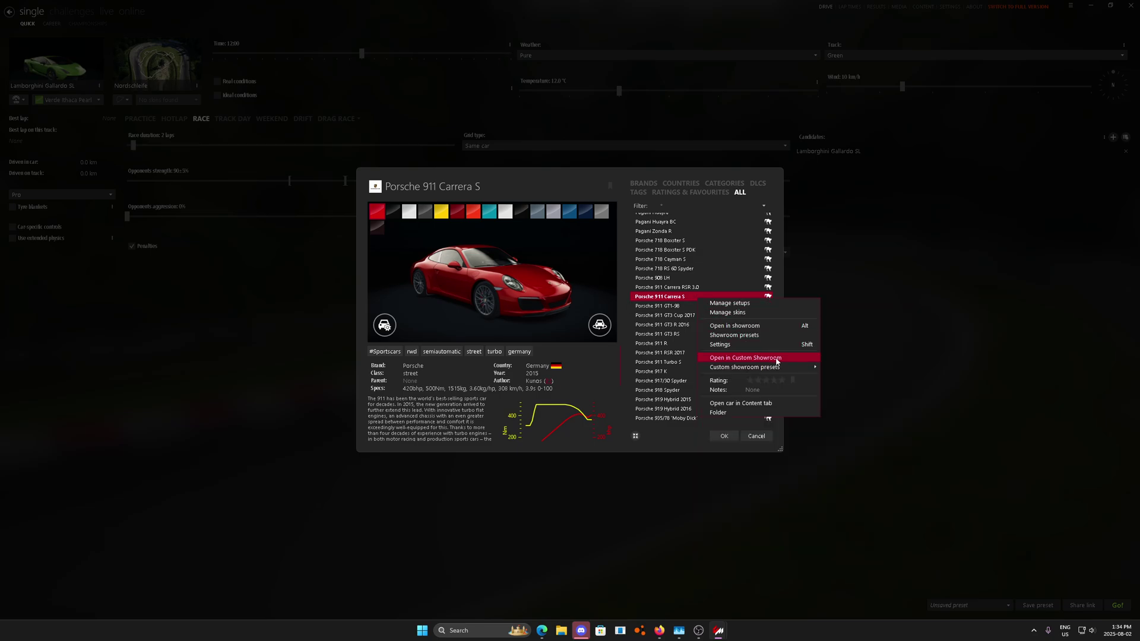
pyautogui.click(775, 361)
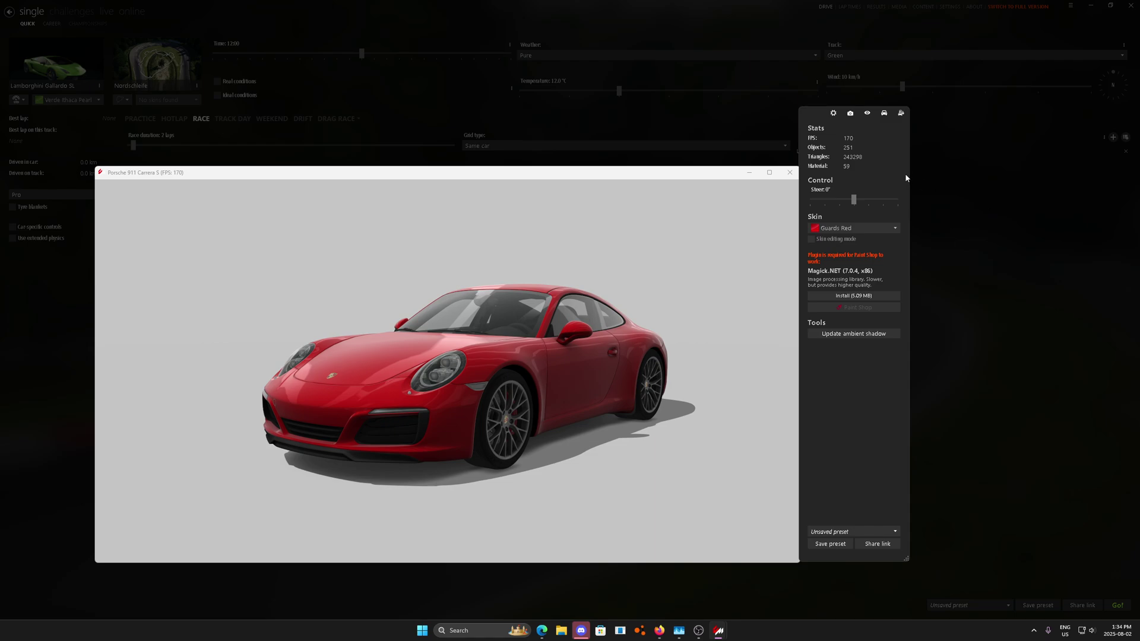
# Examine the Porsche 911 Carrera S's triangle statistic and front view, and leave the showroom and car selection without changing cars.
pyautogui.doubleClick(852, 158)
pyautogui.click(852, 157)
pyautogui.moveTo(622, 305); pyautogui.dragTo(513, 404)
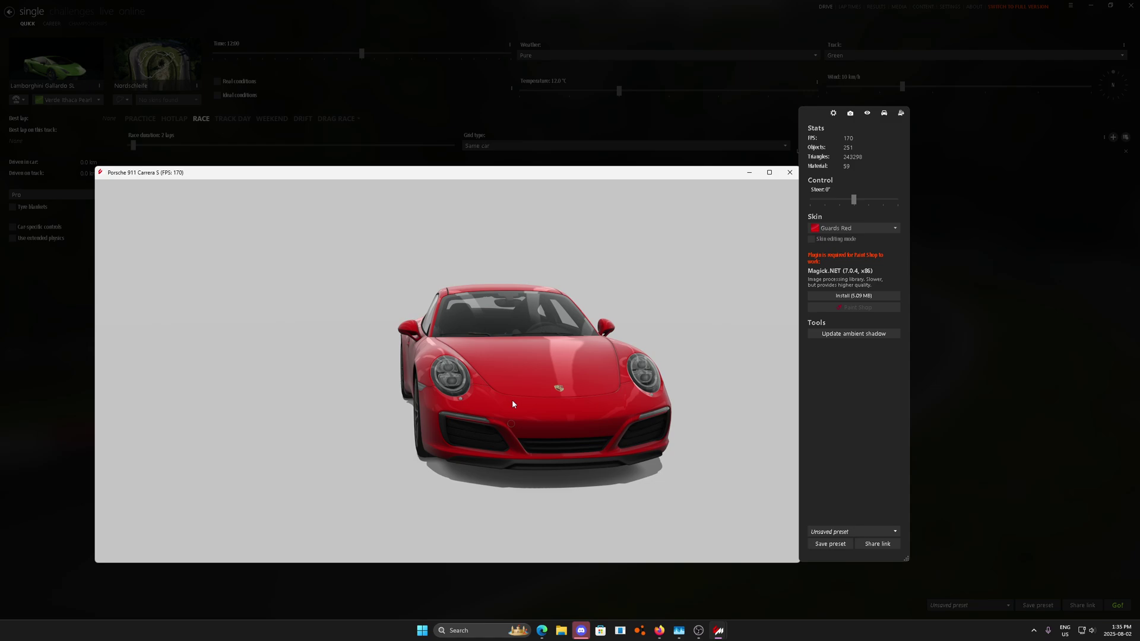
pyautogui.click(790, 173)
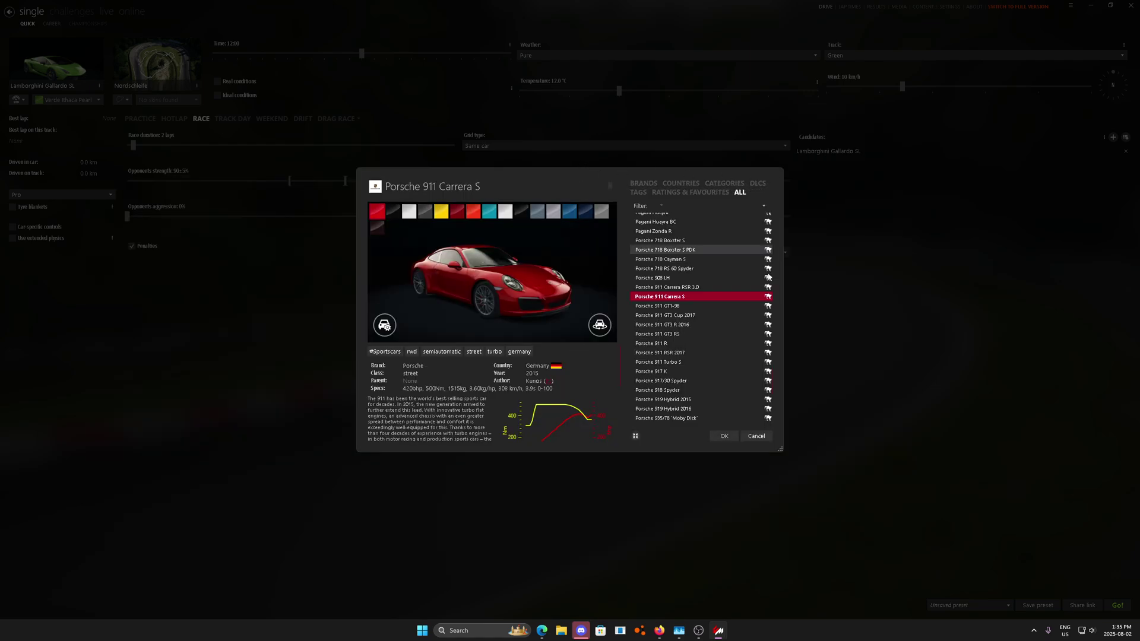
pyautogui.click(756, 436)
# Look at the online server section and close Content Manager from the single-player page.
pyautogui.moveTo(165, 75)
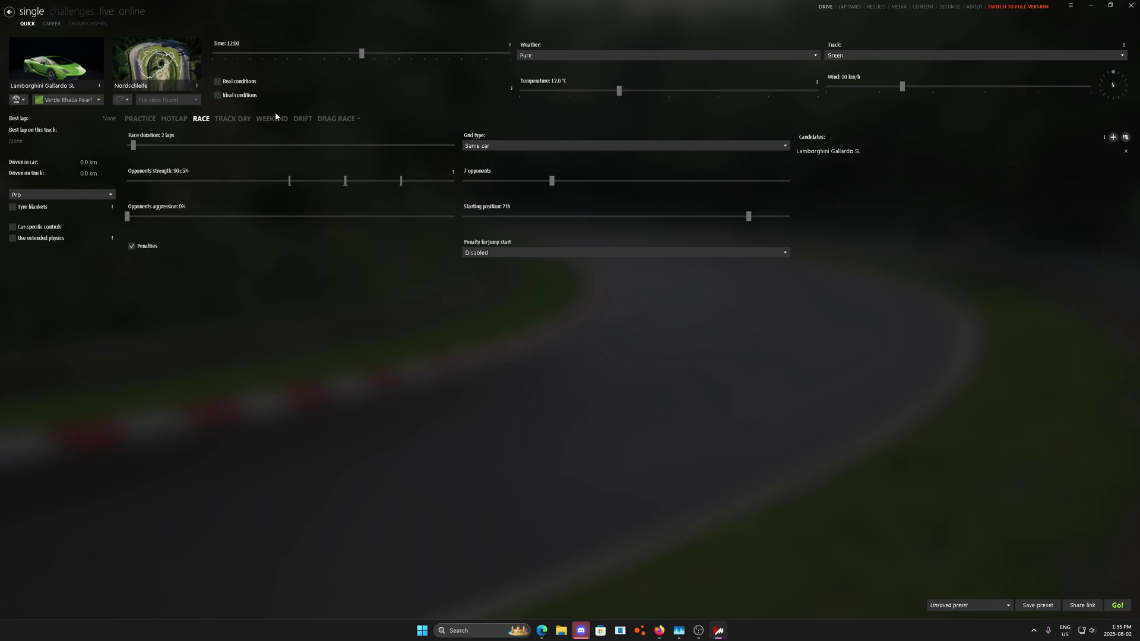
pyautogui.click(135, 12)
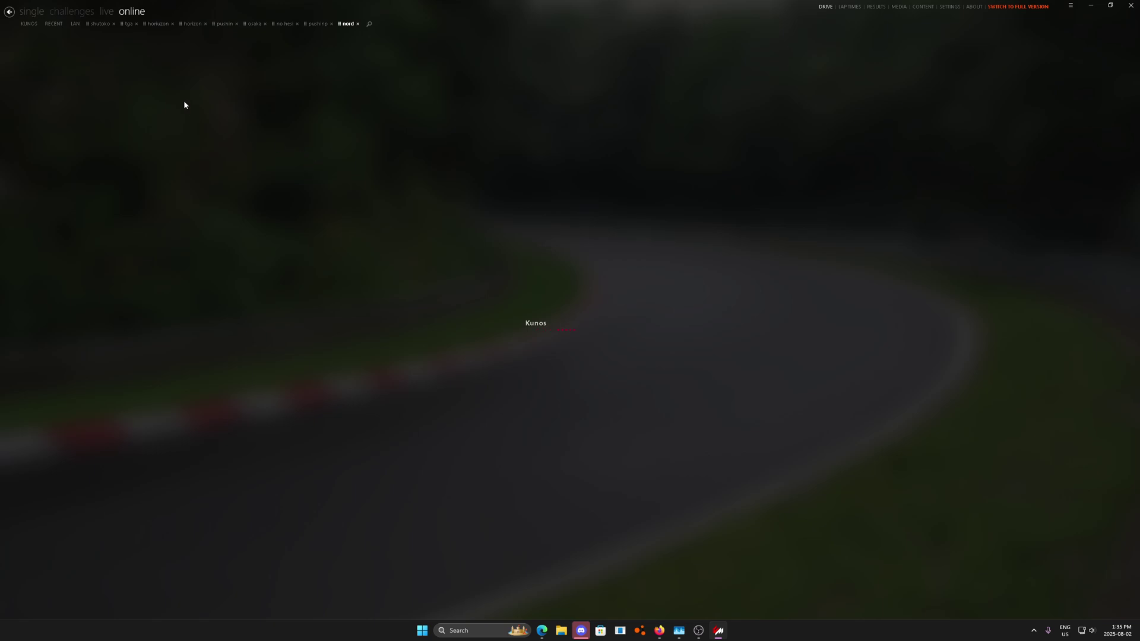
pyautogui.click(36, 13)
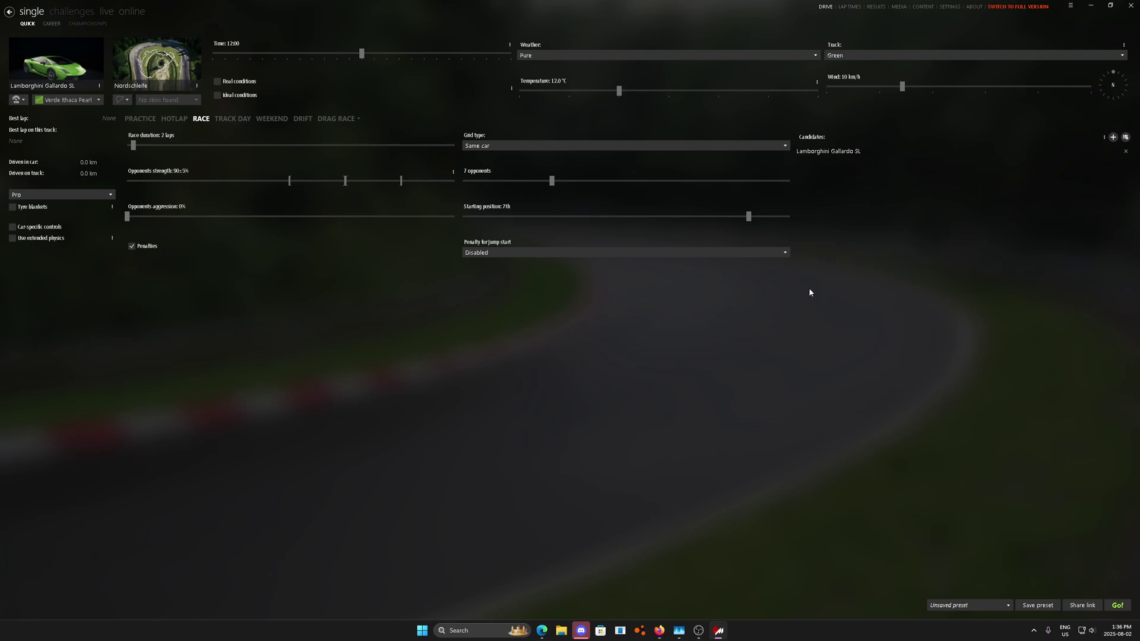
pyautogui.click(1130, 7)
# Enlarge the Task Manager window and examine the CPU and memory performance graphs.
pyautogui.moveTo(693, 155); pyautogui.dragTo(644, 76)
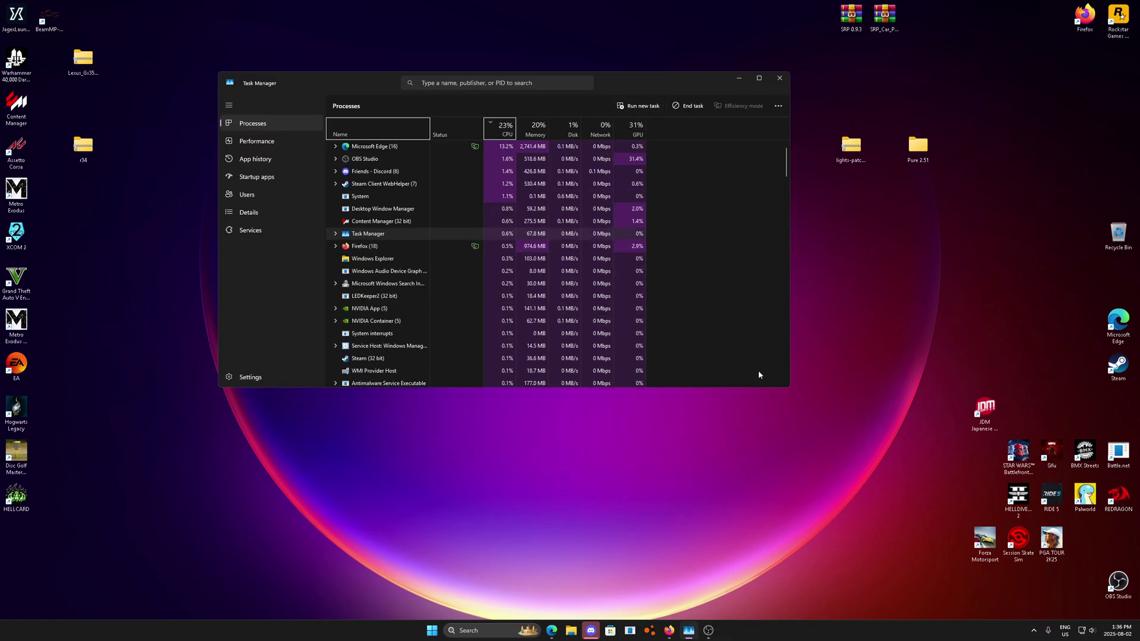
pyautogui.moveTo(788, 387); pyautogui.dragTo(884, 491)
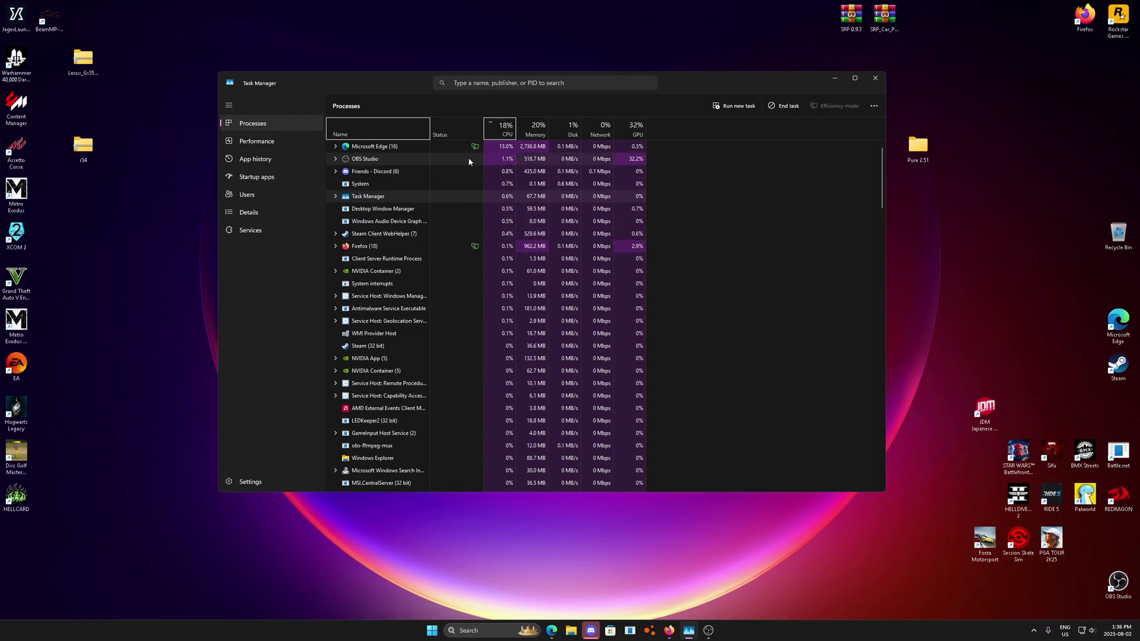
pyautogui.click(289, 143)
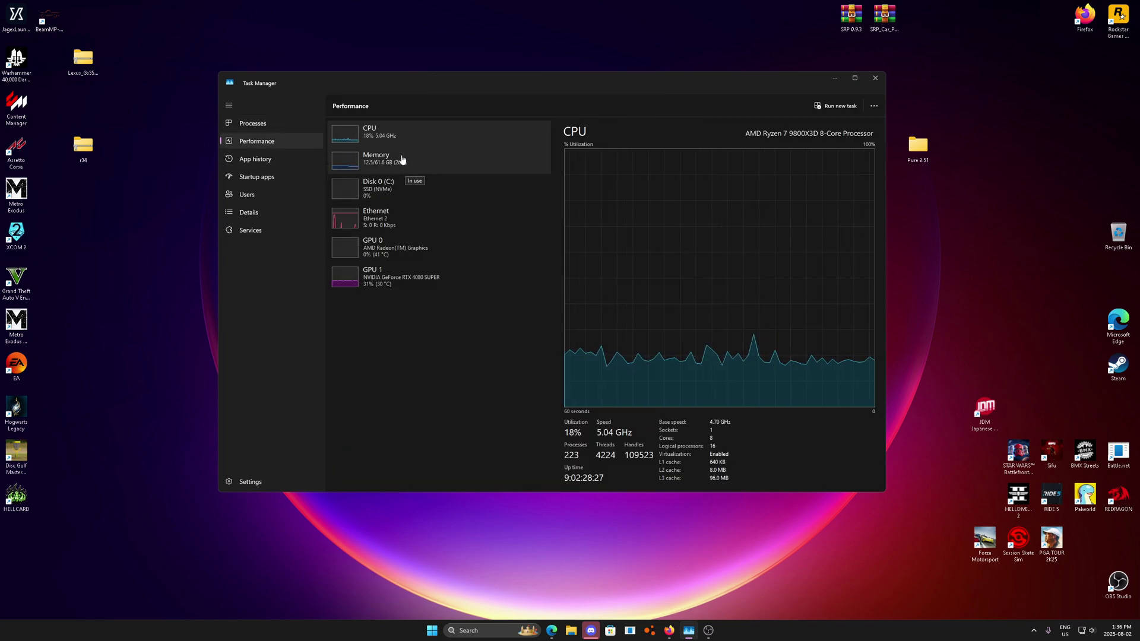
pyautogui.click(372, 170)
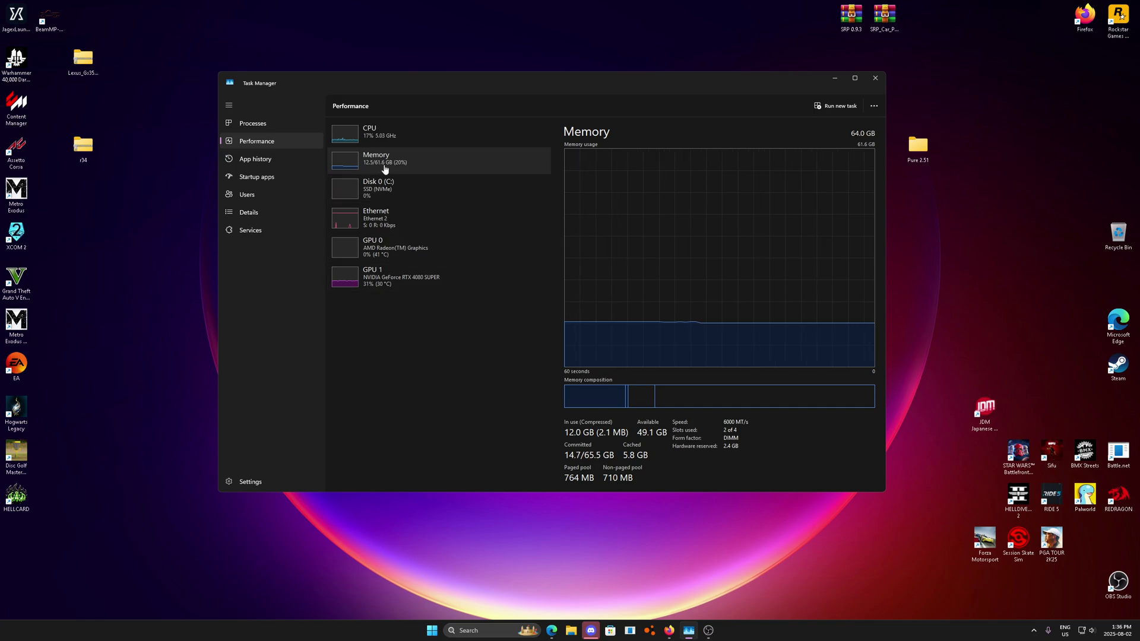
pyautogui.click(372, 146)
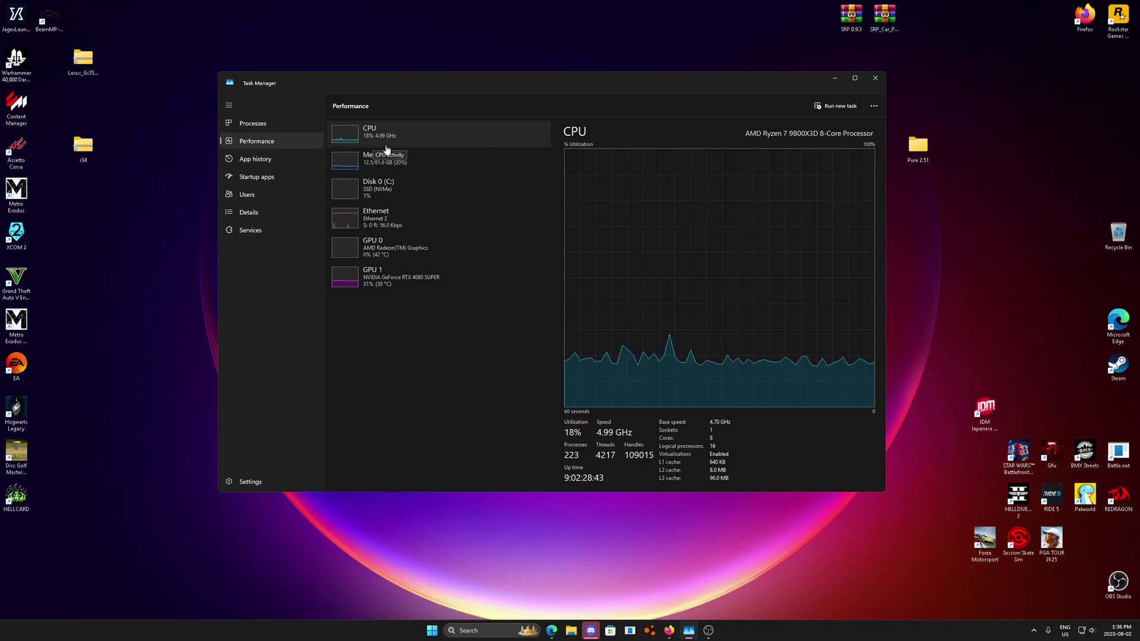
# Return to Task Manager's process list and end the Microsoft Edge and Firefox tasks.
pyautogui.click(289, 126)
pyautogui.moveTo(406, 88); pyautogui.dragTo(422, 104)
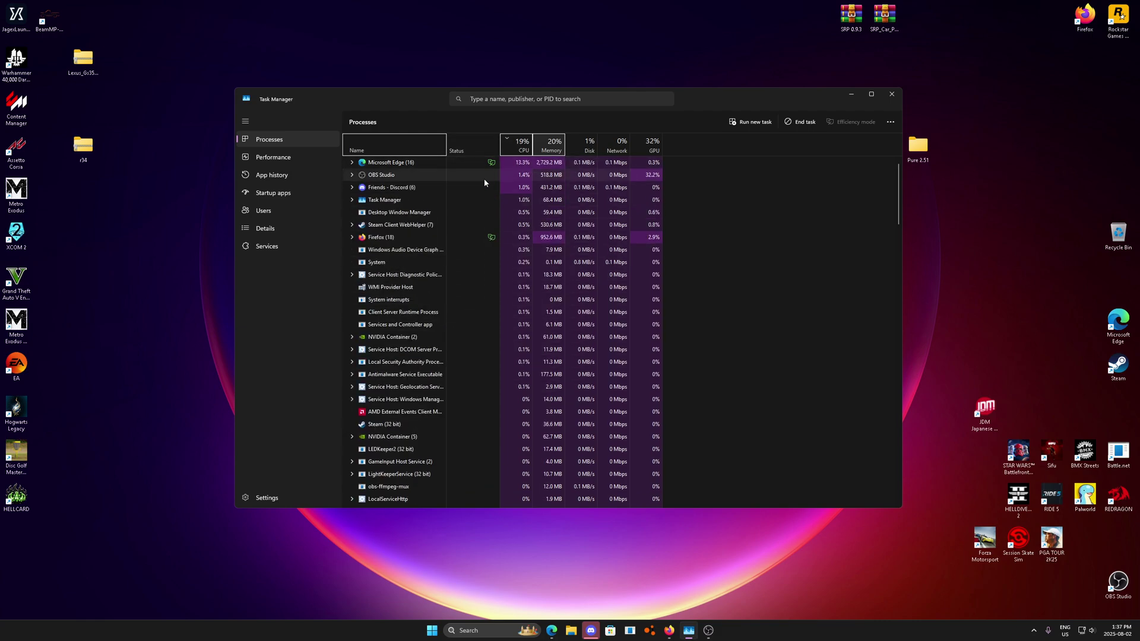
pyautogui.rightClick(414, 162)
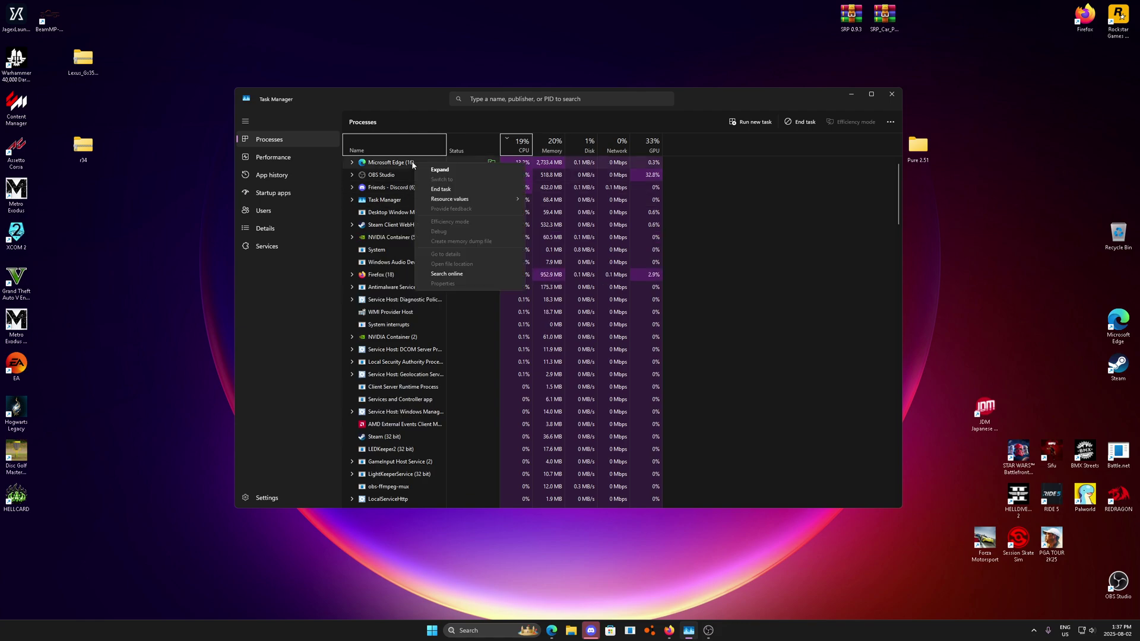
pyautogui.click(446, 190)
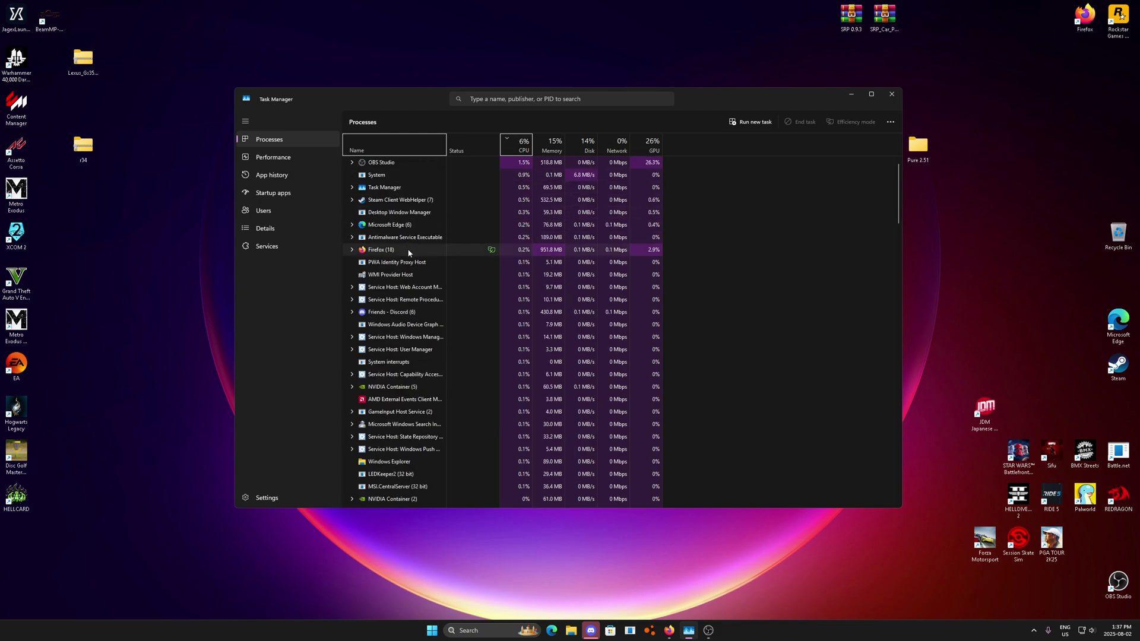
pyautogui.click(408, 251)
pyautogui.rightClick(408, 251)
pyautogui.click(430, 268)
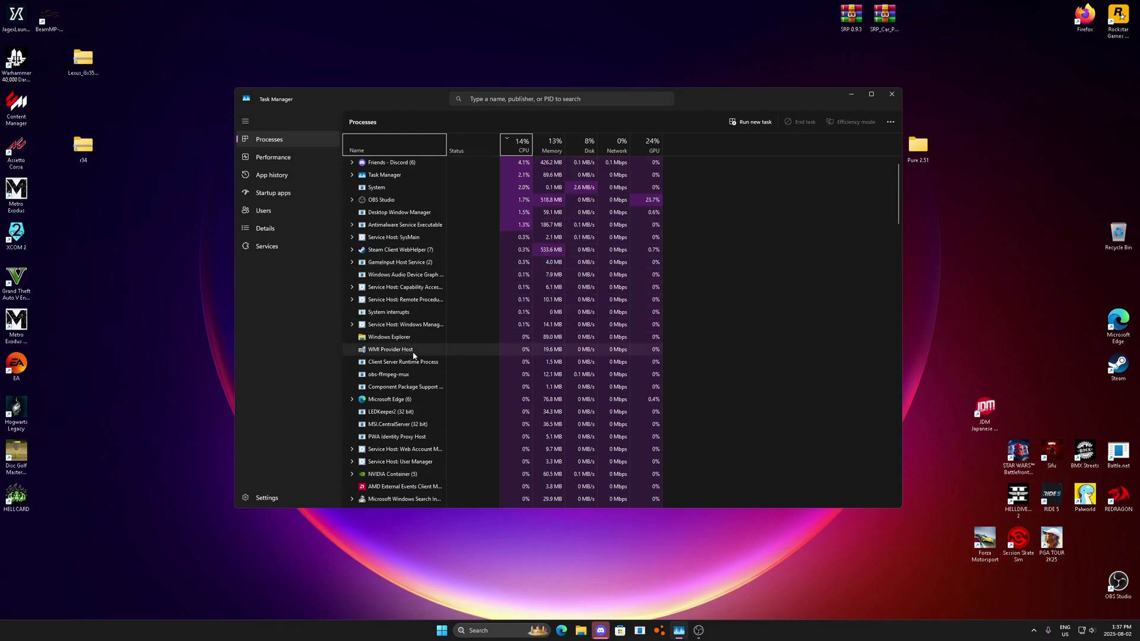
# End the remaining Microsoft Edge task and the Steam Client WebHelper task in the process list.
pyautogui.rightClick(412, 405)
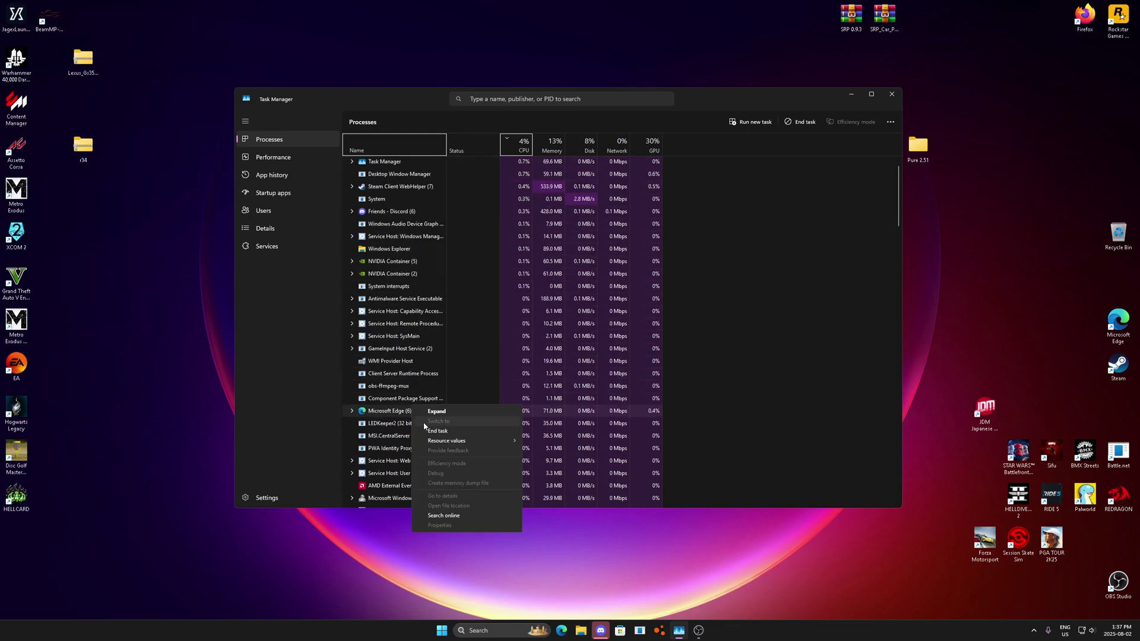
pyautogui.click(433, 437)
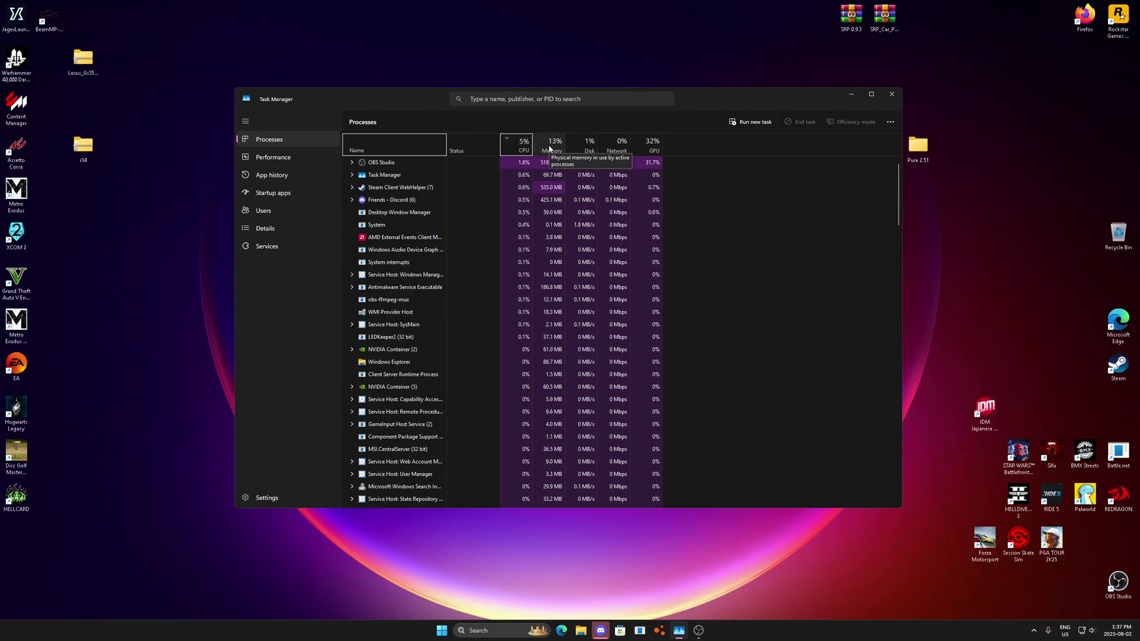
pyautogui.rightClick(406, 207)
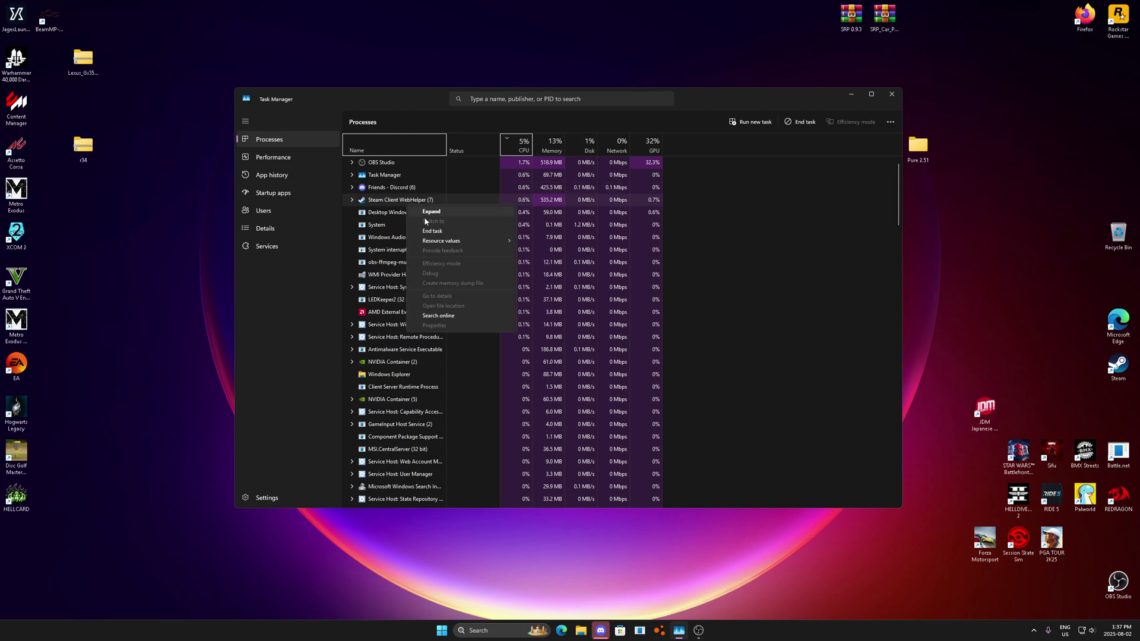
pyautogui.click(433, 229)
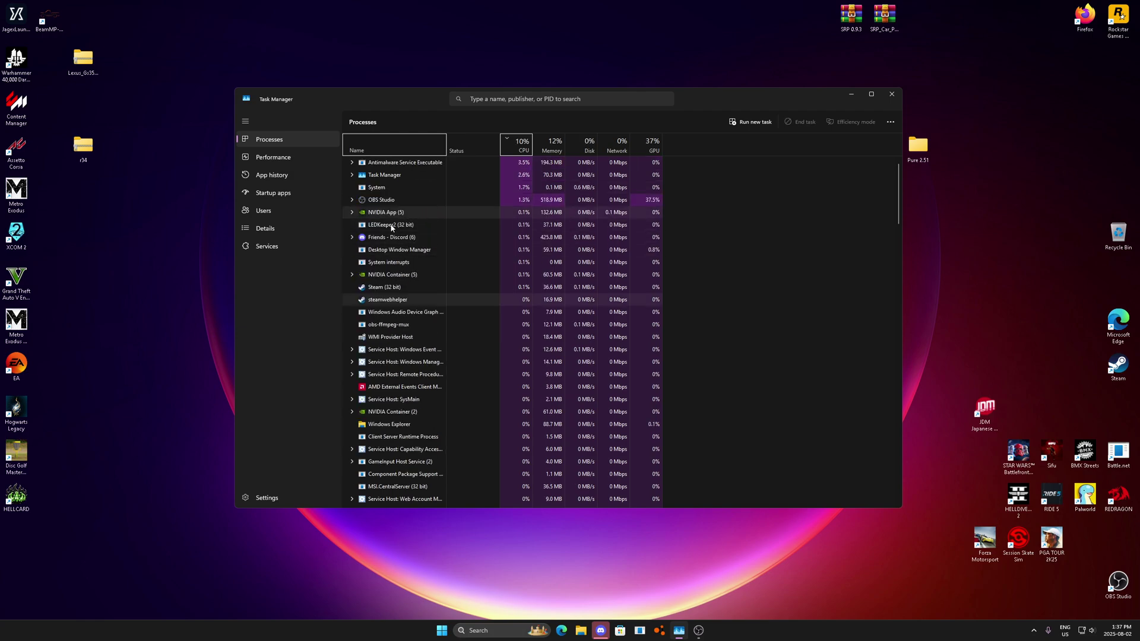
# Look over the running processes, switch to the detailed process list, and move and enlarge the Task Manager window.
pyautogui.scroll(-1, 410, 268)
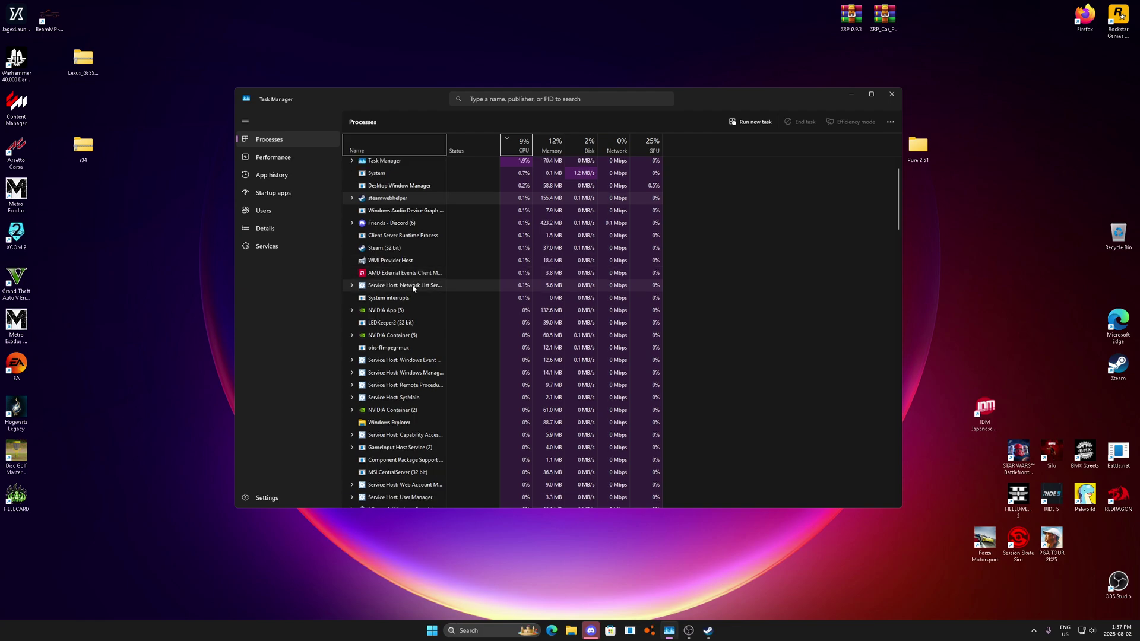
pyautogui.scroll(-3, 412, 283)
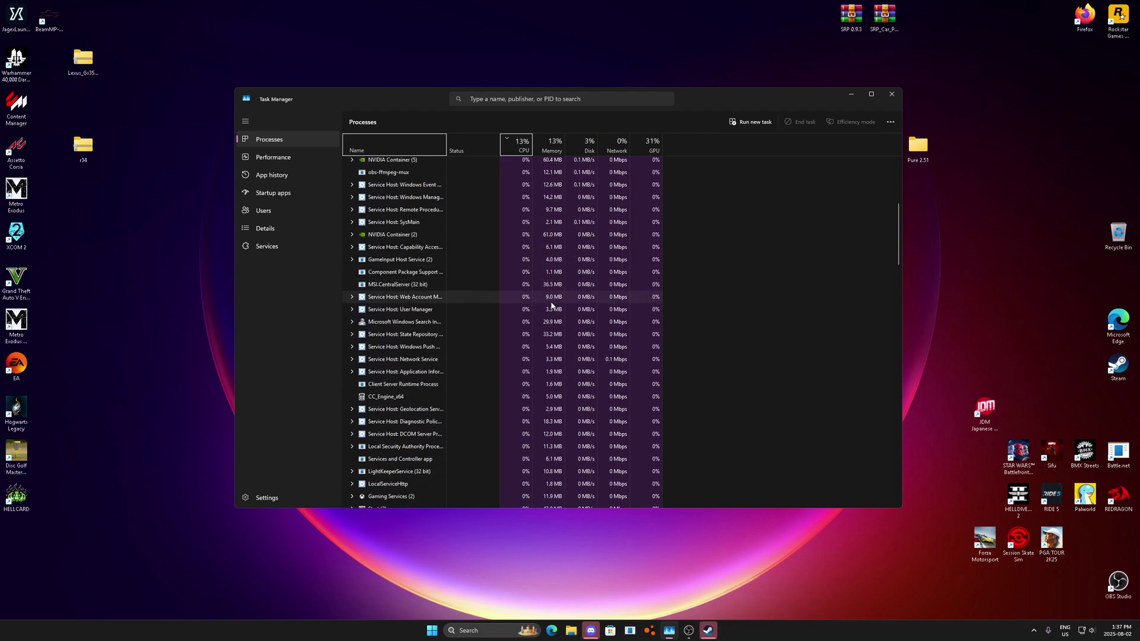
pyautogui.scroll(3, 413, 291)
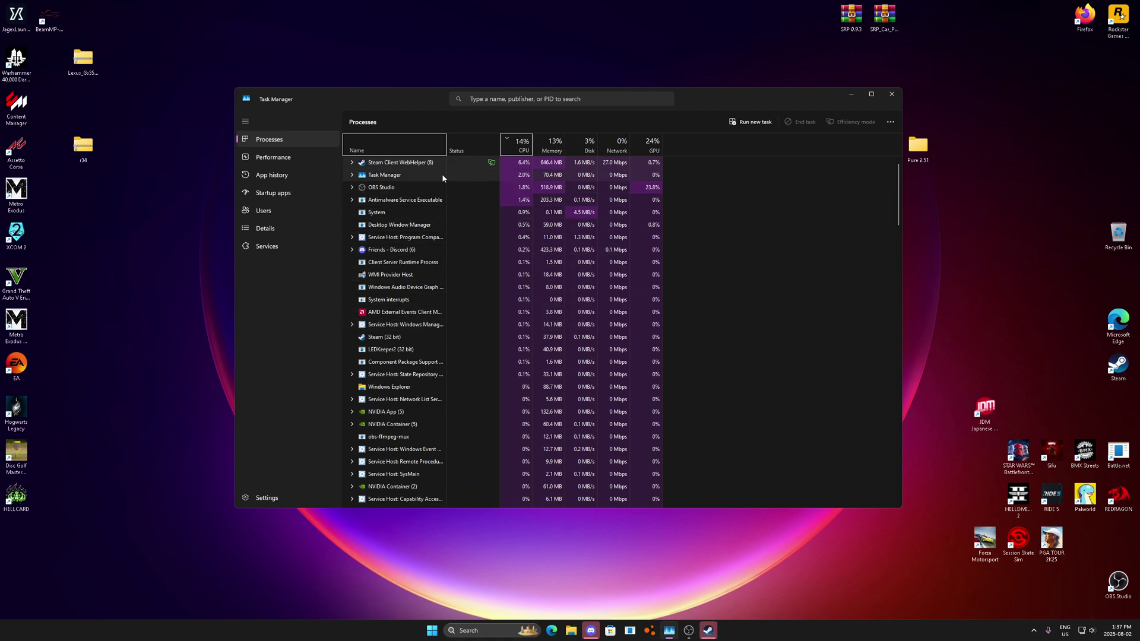
pyautogui.click(290, 229)
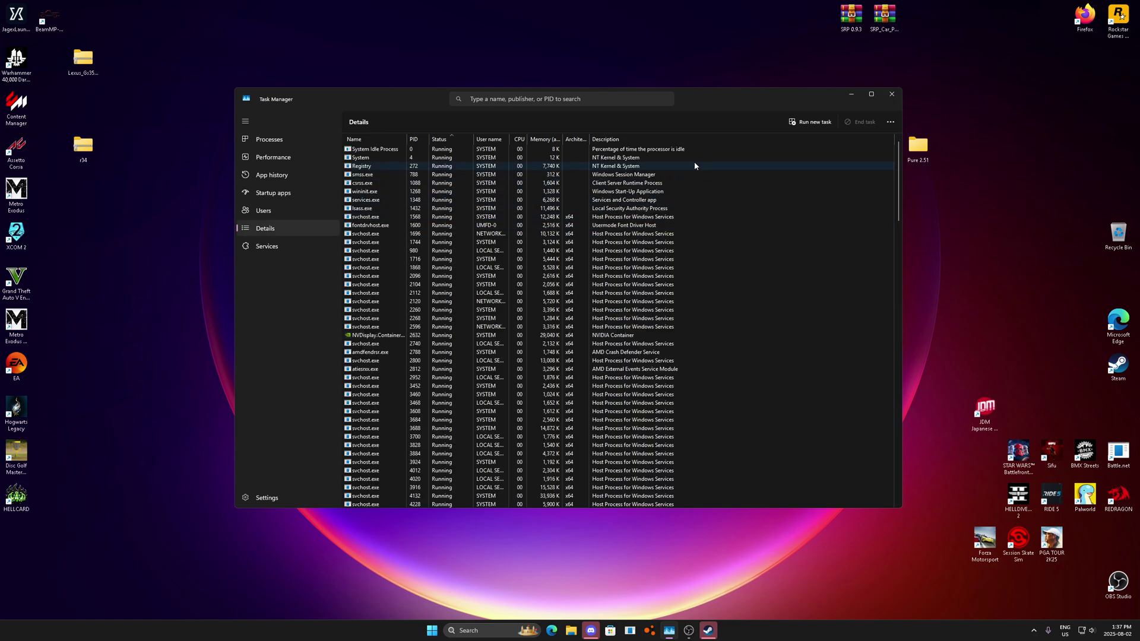
pyautogui.moveTo(693, 100); pyautogui.dragTo(670, 41)
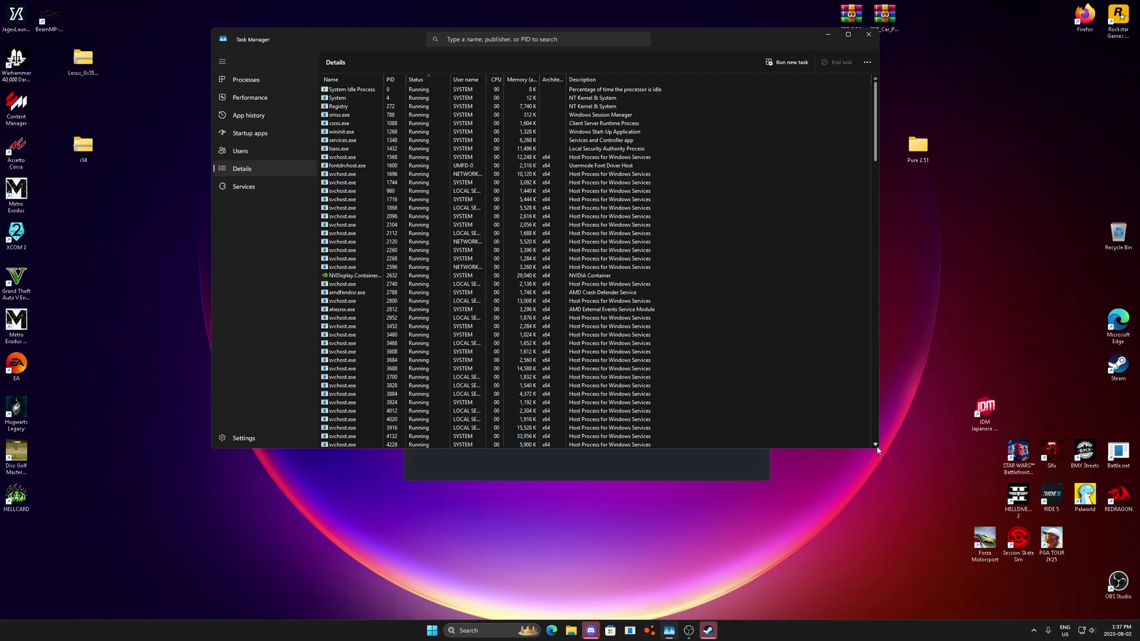
pyautogui.moveTo(878, 450); pyautogui.dragTo(903, 526)
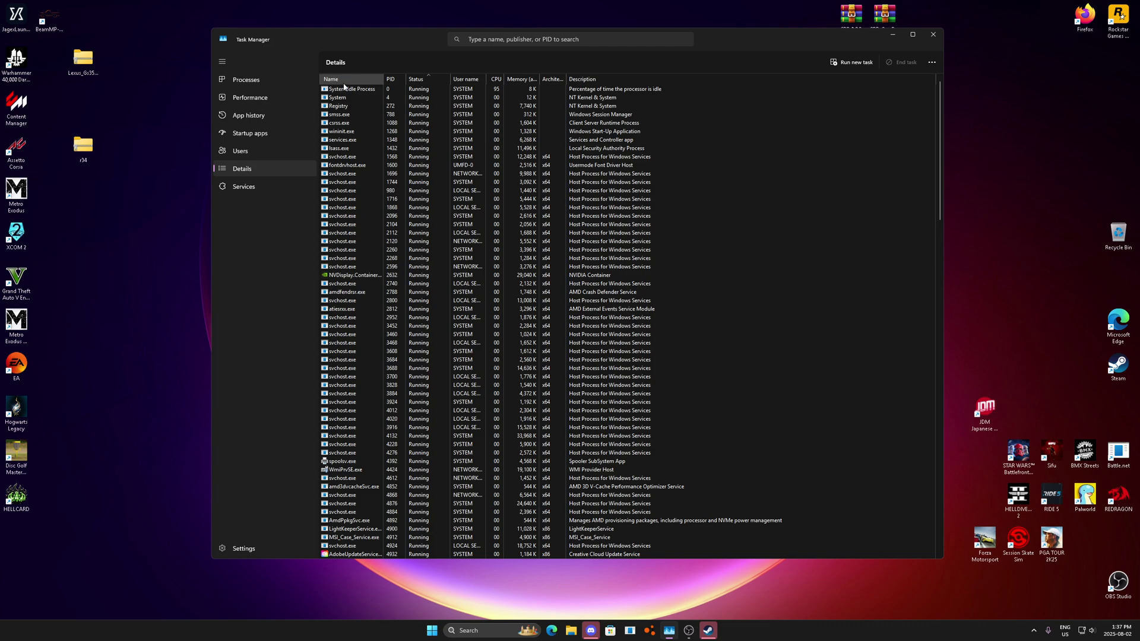
# Return to the grouped process list and check which actions are available for the Gaming Services task.
pyautogui.click(267, 78)
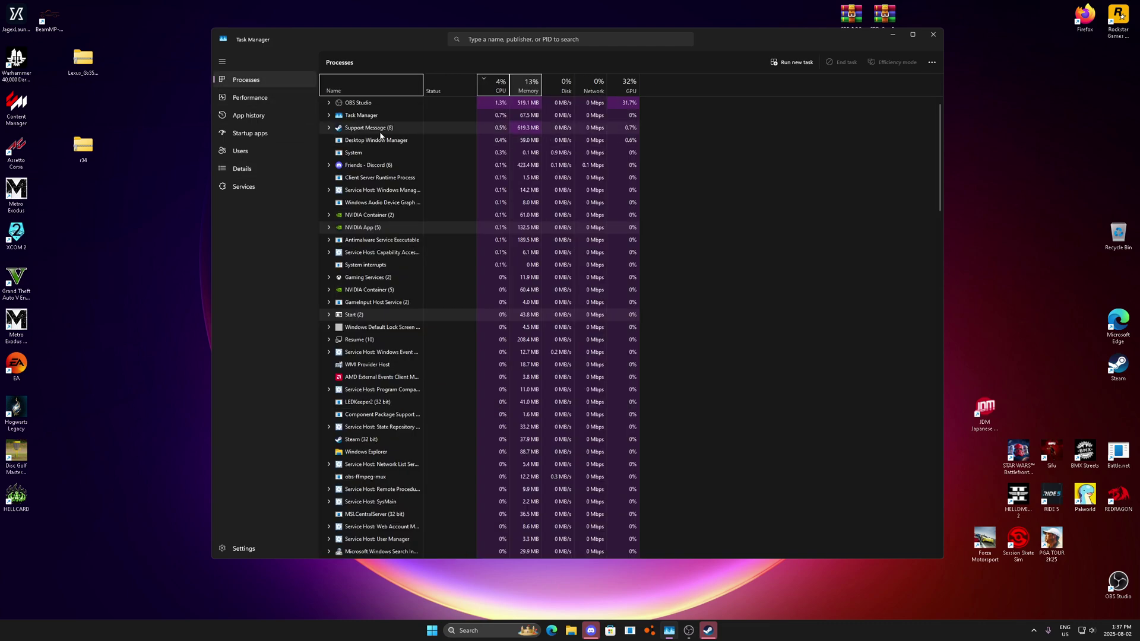
pyautogui.rightClick(369, 276)
pyautogui.rightClick(365, 311)
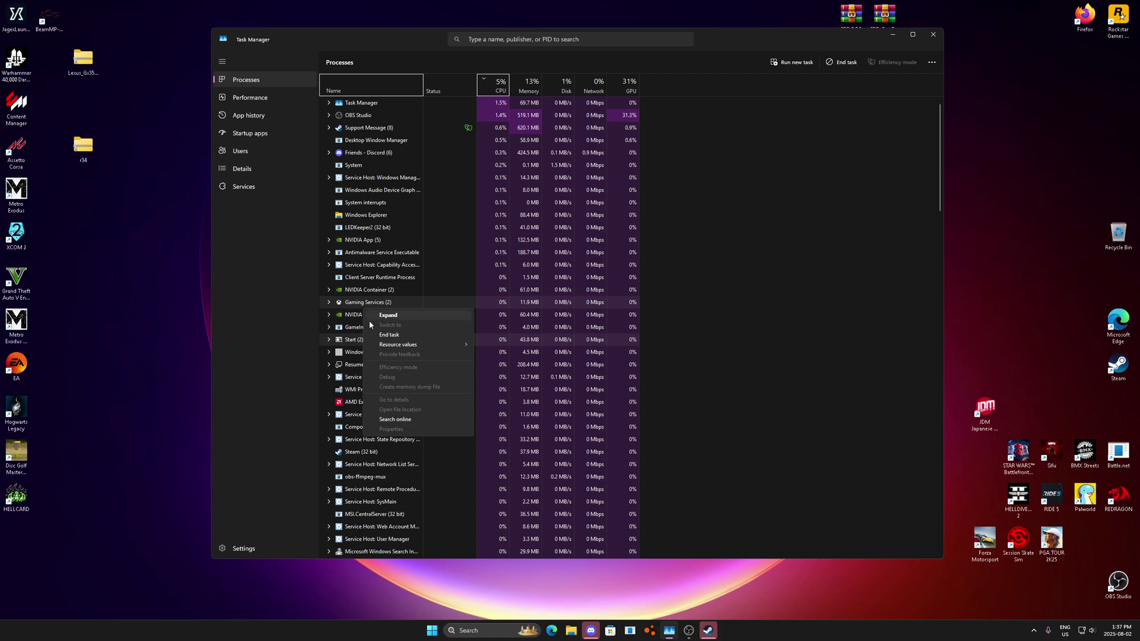
pyautogui.press('Escape')
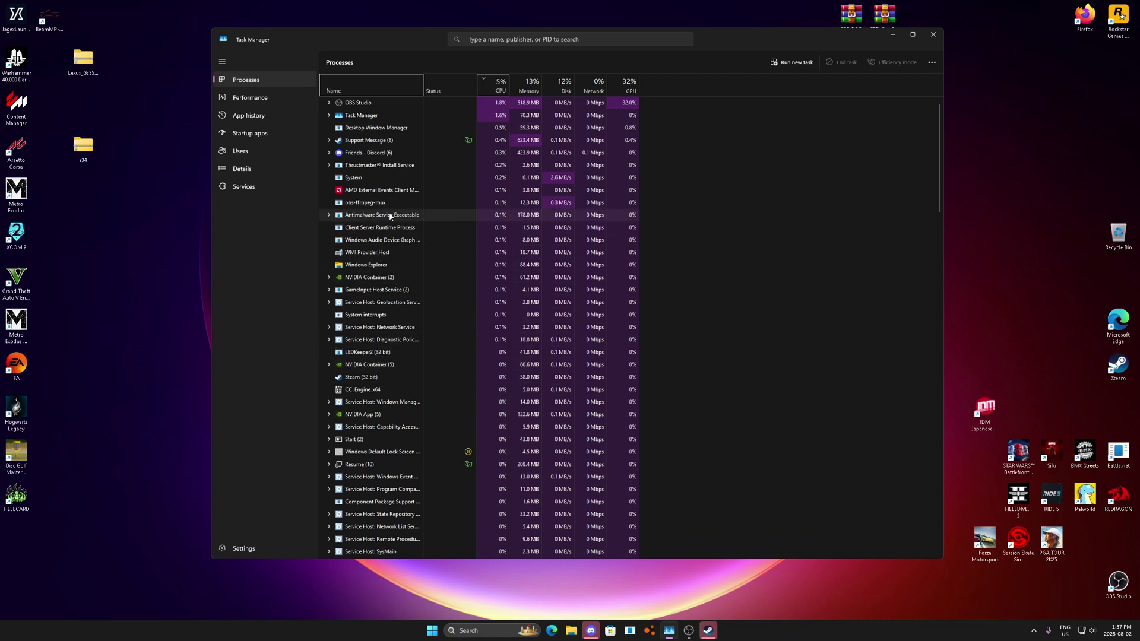
# Show the detailed process list again and sort it by process name.
pyautogui.click(270, 173)
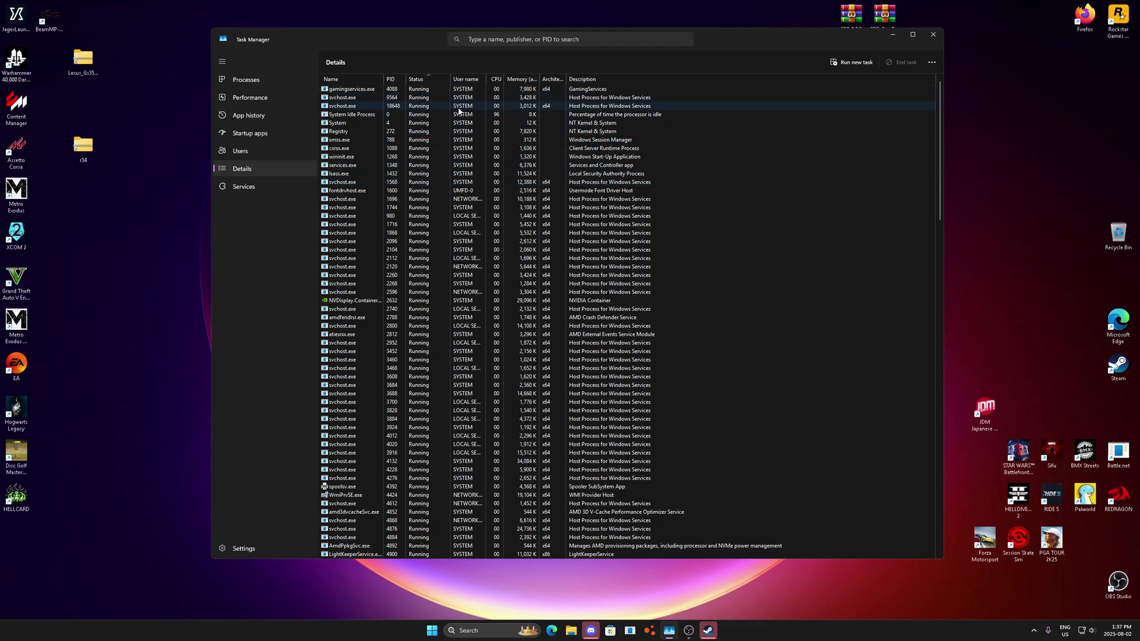
pyautogui.click(436, 79)
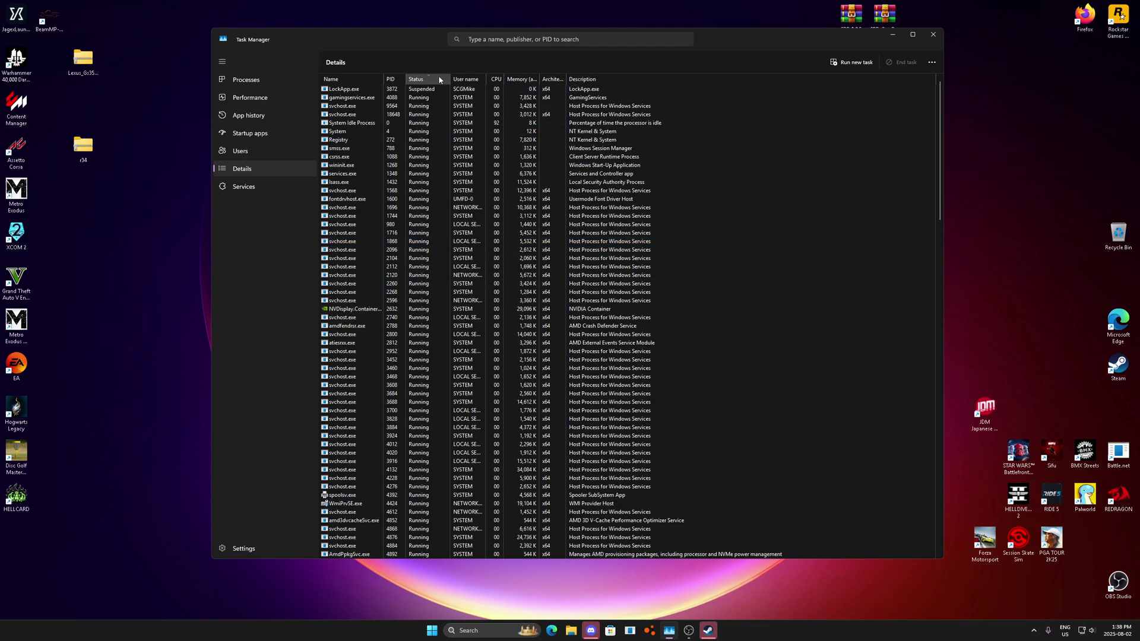
pyautogui.click(438, 79)
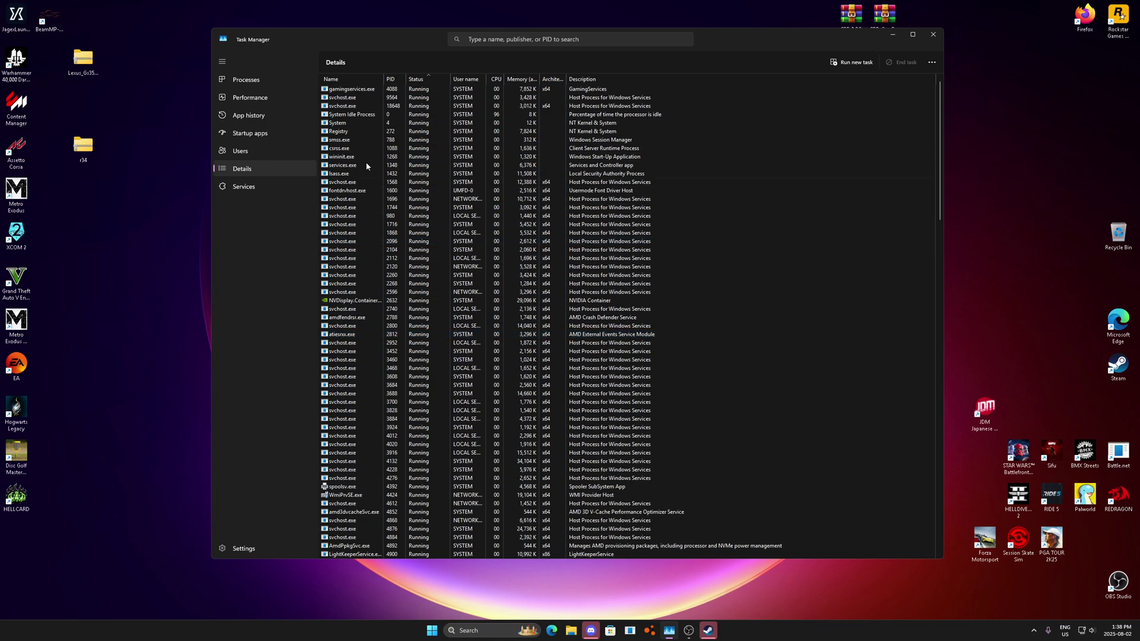
pyautogui.click(348, 79)
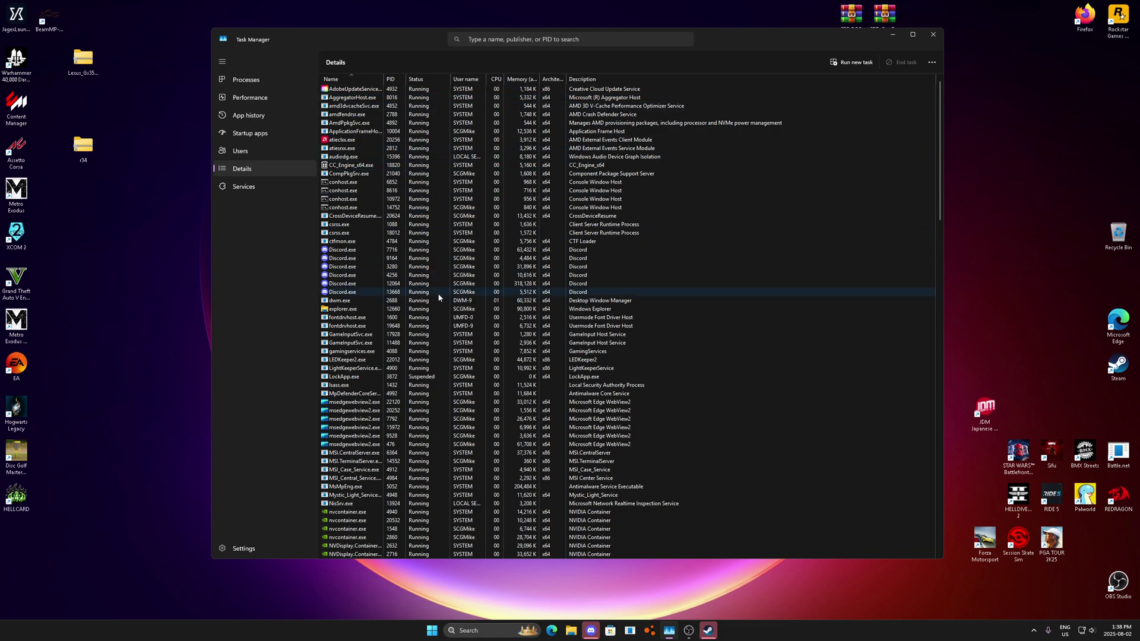
# End the AdobeUpdateService.exe process and the whole Discord.exe process tree.
pyautogui.rightClick(364, 90)
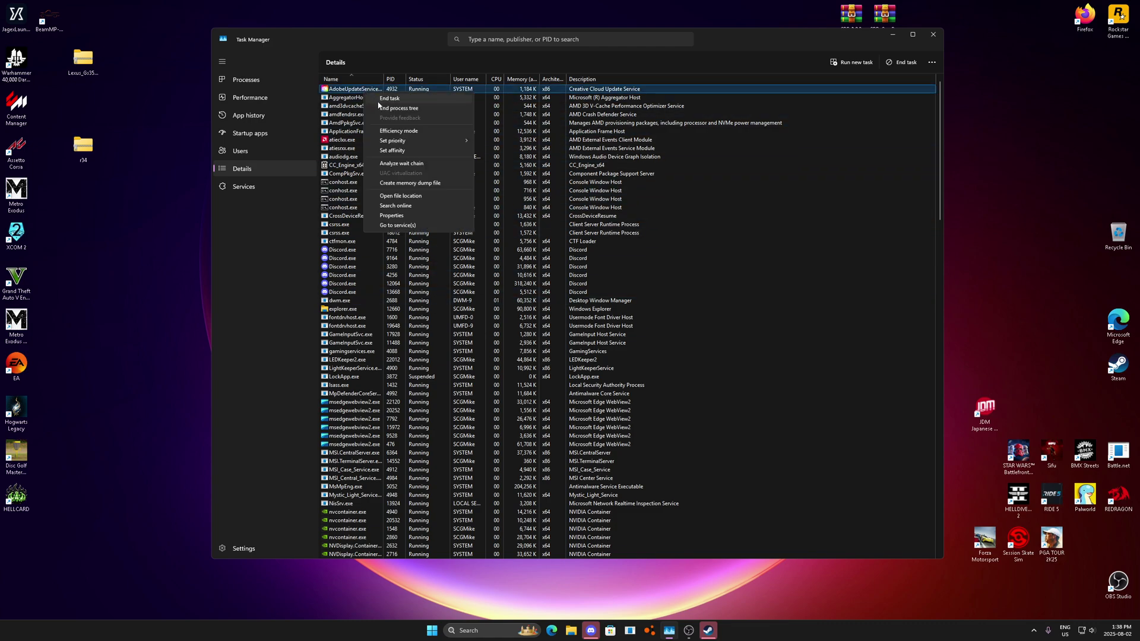
pyautogui.click(386, 99)
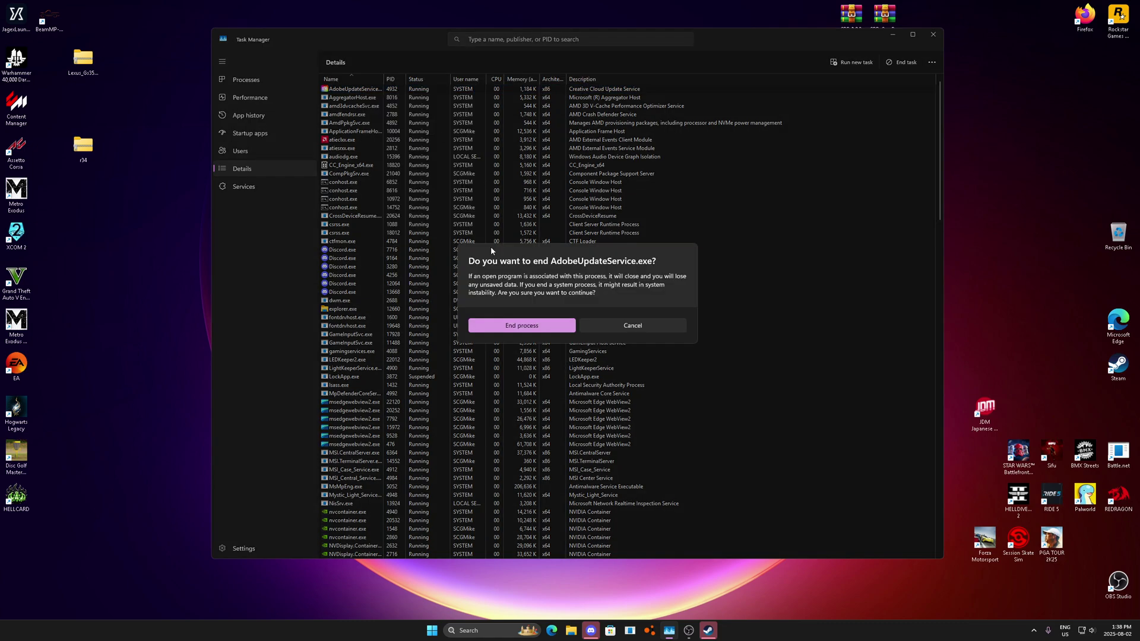
pyautogui.click(515, 325)
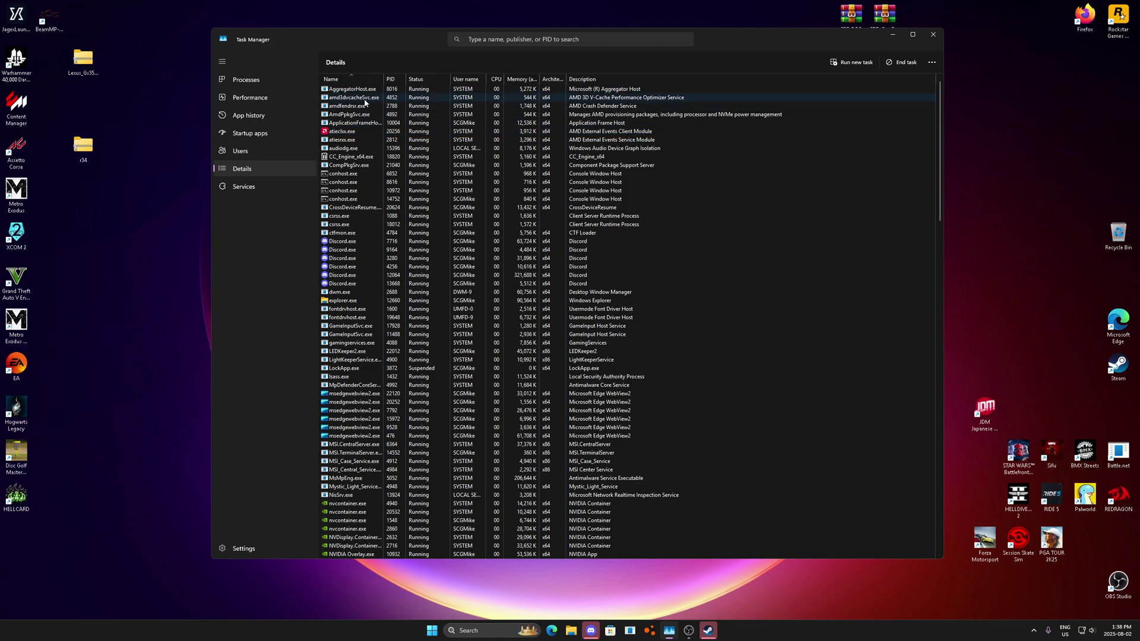
pyautogui.scroll(-1, 368, 232)
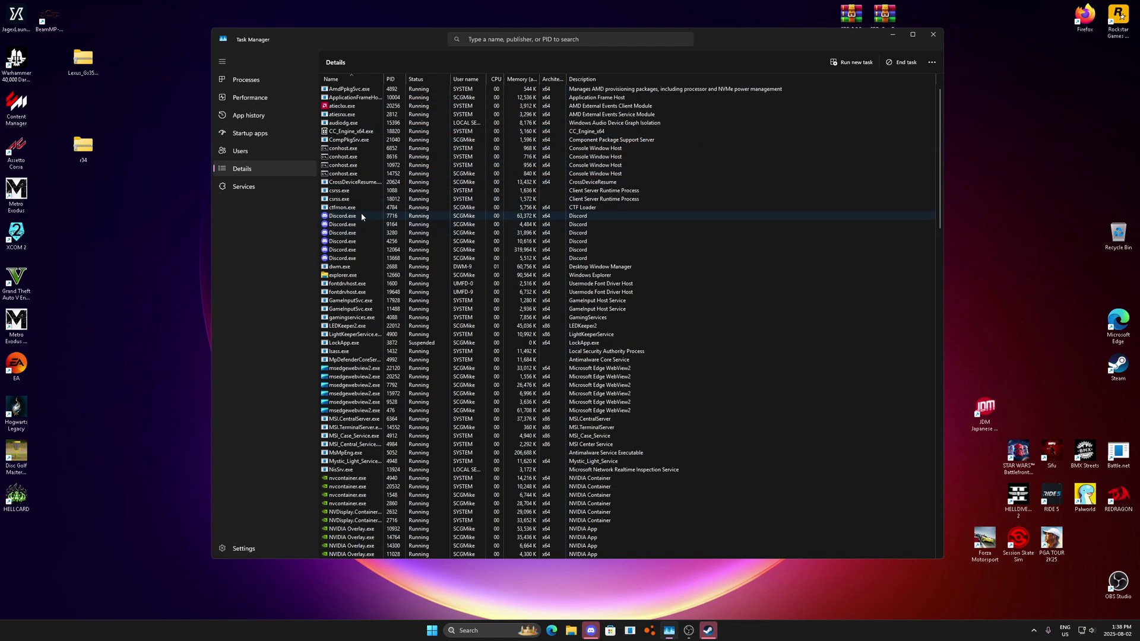
pyautogui.rightClick(361, 214)
pyautogui.click(382, 232)
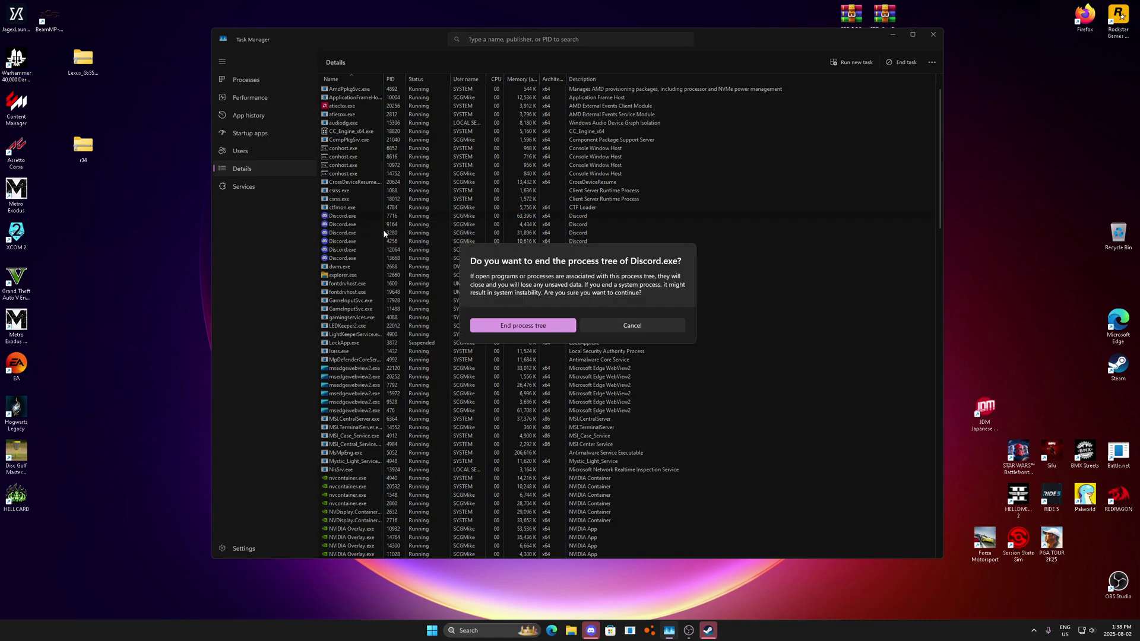
pyautogui.click(527, 327)
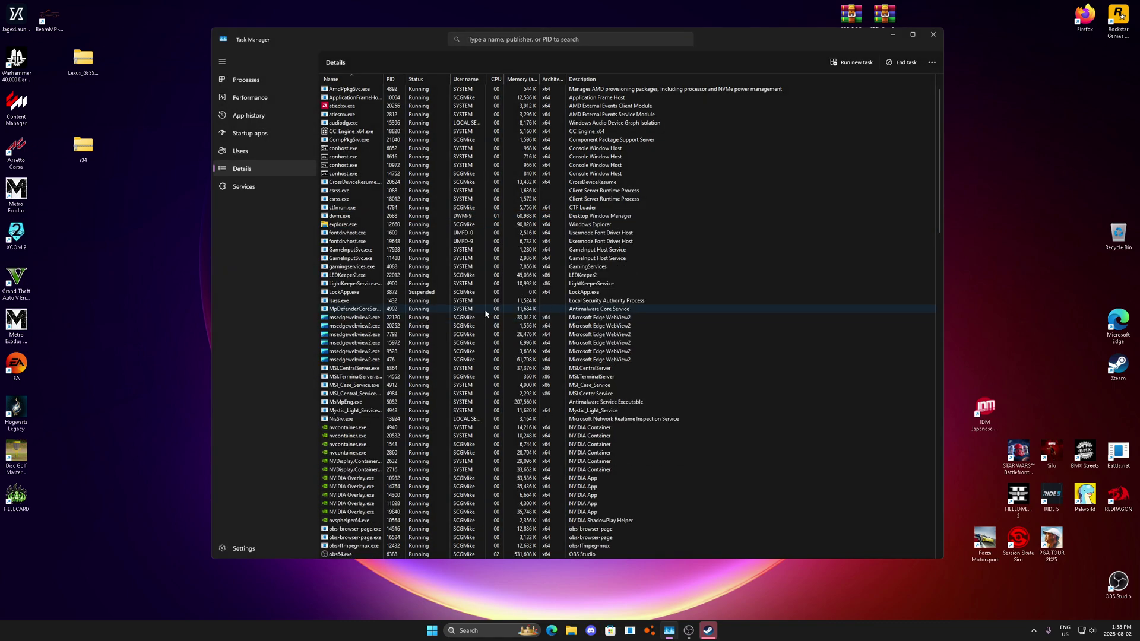
# Try to clear the Microsoft Edge WebView2 entries by ending msedgewebview2.exe processes one after another.
pyautogui.rightClick(359, 326)
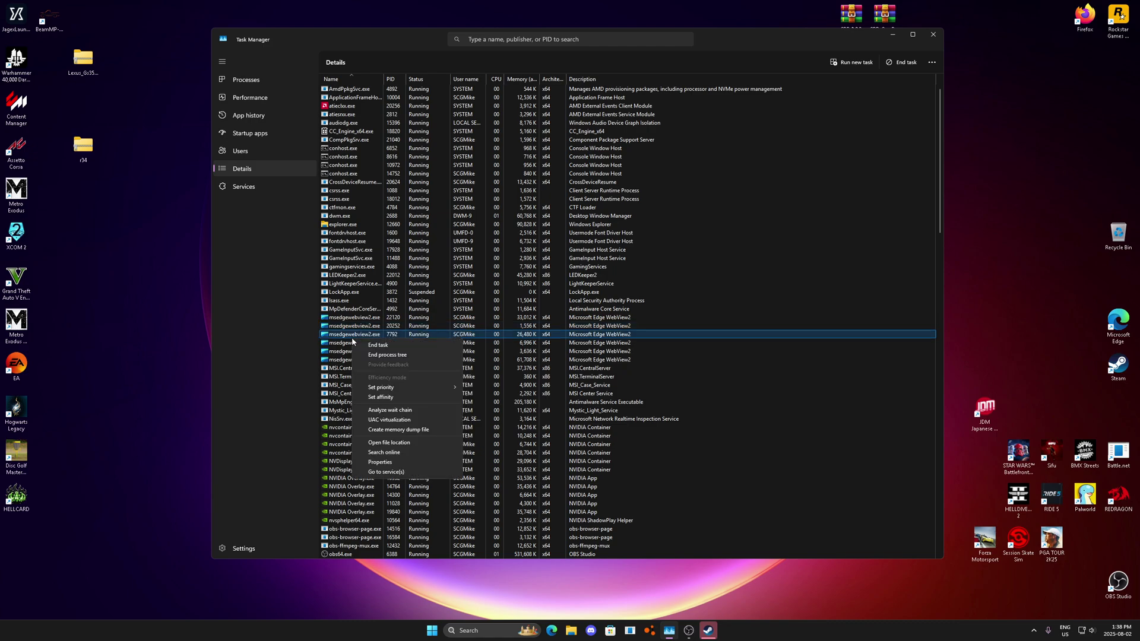
pyautogui.click(394, 339)
pyautogui.click(515, 336)
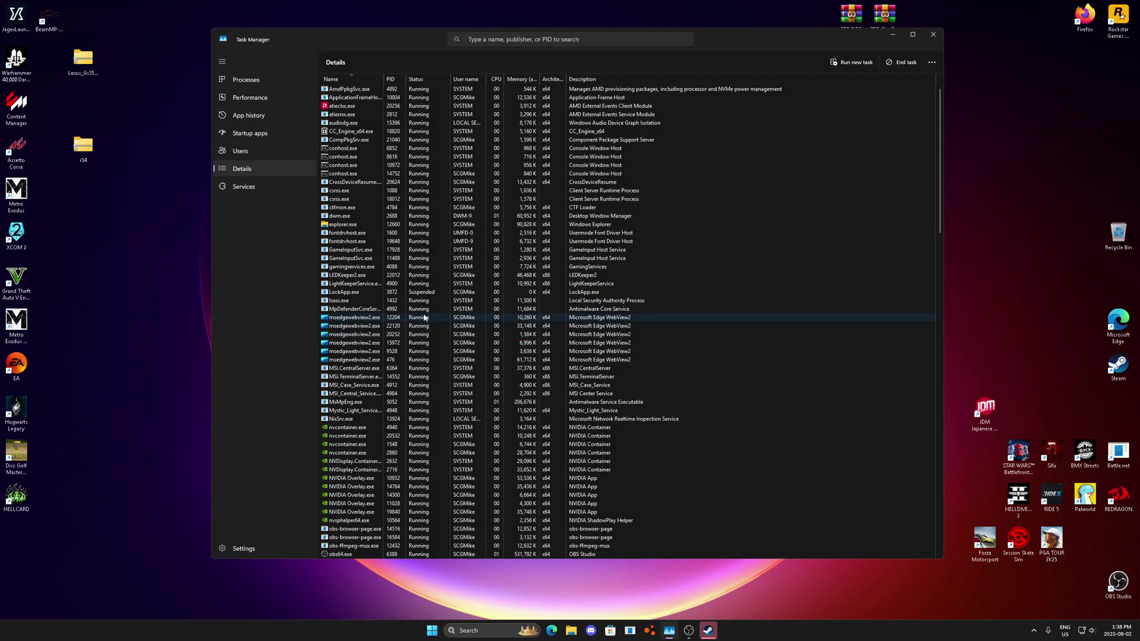
pyautogui.scroll(-1, 362, 368)
pyautogui.rightClick(370, 326)
pyautogui.click(385, 330)
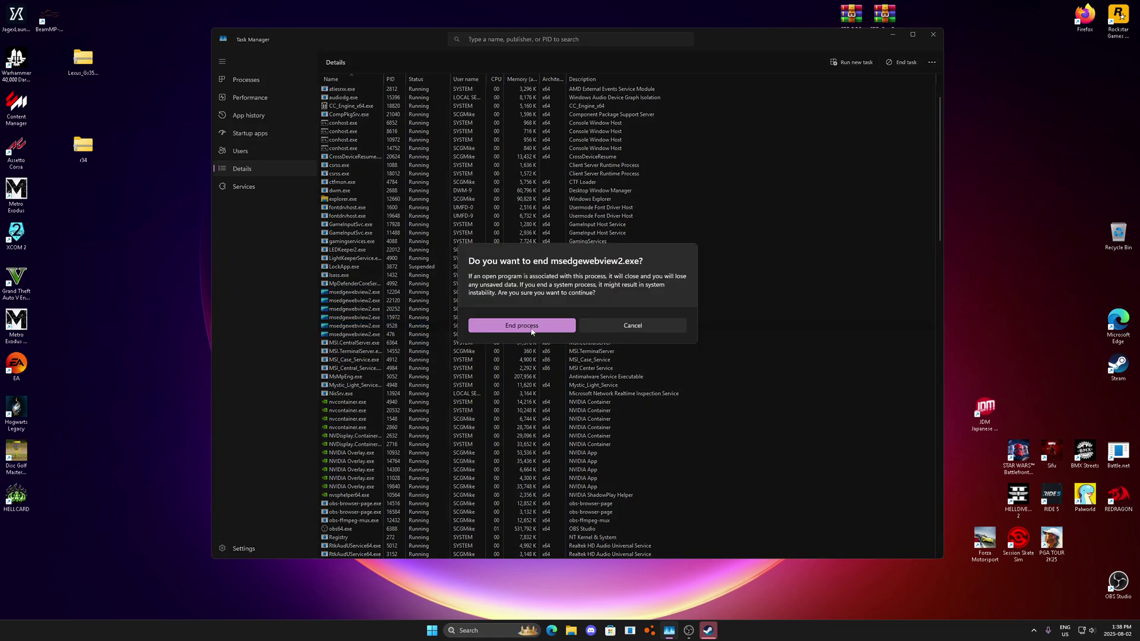
pyautogui.click(522, 326)
pyautogui.rightClick(368, 317)
pyautogui.click(386, 322)
pyautogui.click(497, 330)
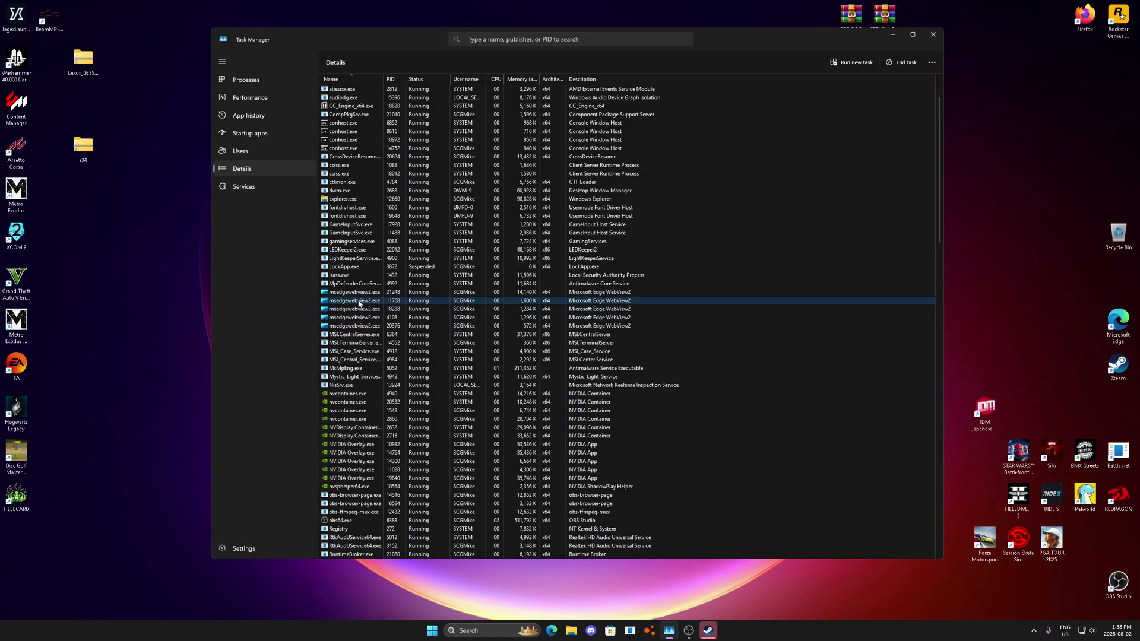
pyautogui.rightClick(368, 309)
pyautogui.click(386, 313)
pyautogui.click(520, 325)
pyautogui.rightClick(368, 301)
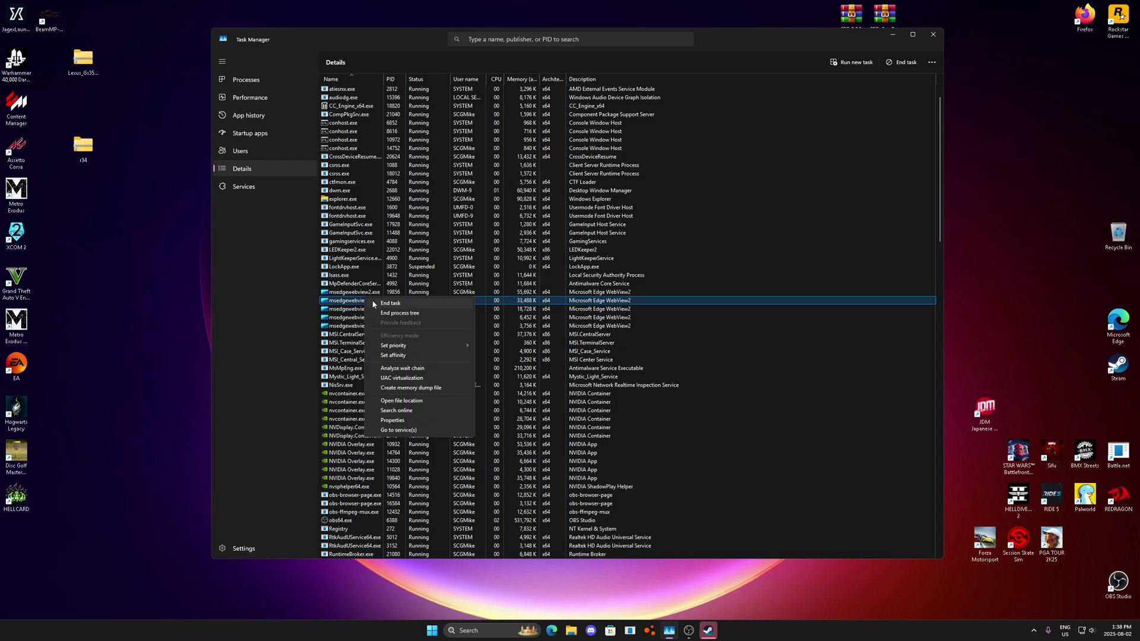
pyautogui.click(390, 303)
pyautogui.click(521, 326)
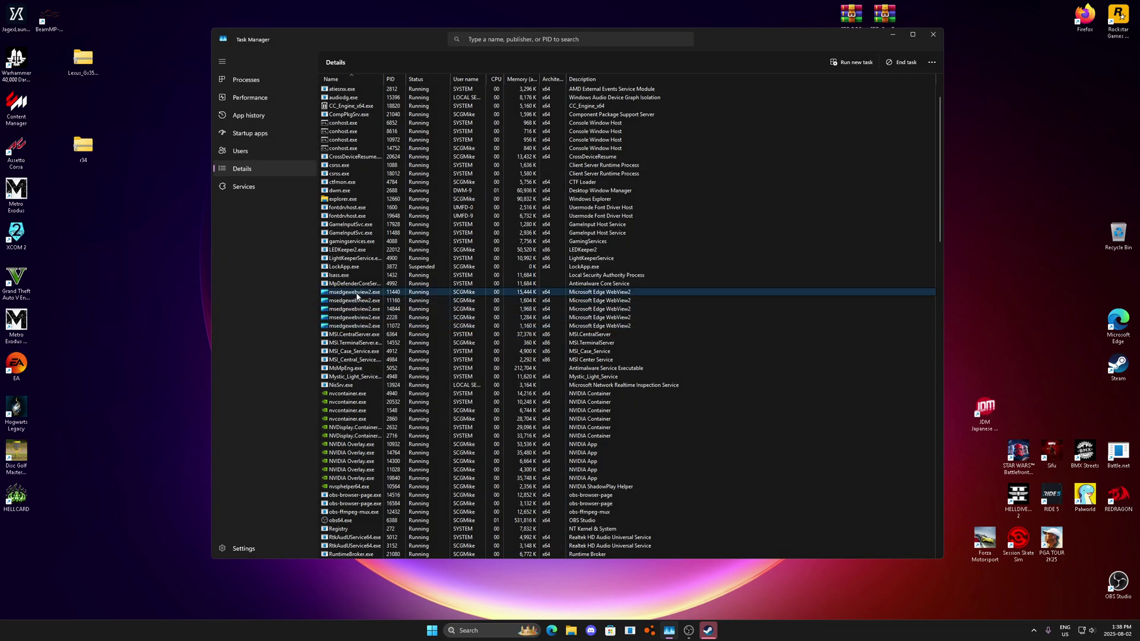
pyautogui.rightClick(360, 299)
pyautogui.click(386, 300)
pyautogui.click(520, 325)
# Find steam.exe in the detailed process list and end its whole process tree.
pyautogui.scroll(-8, 400, 355)
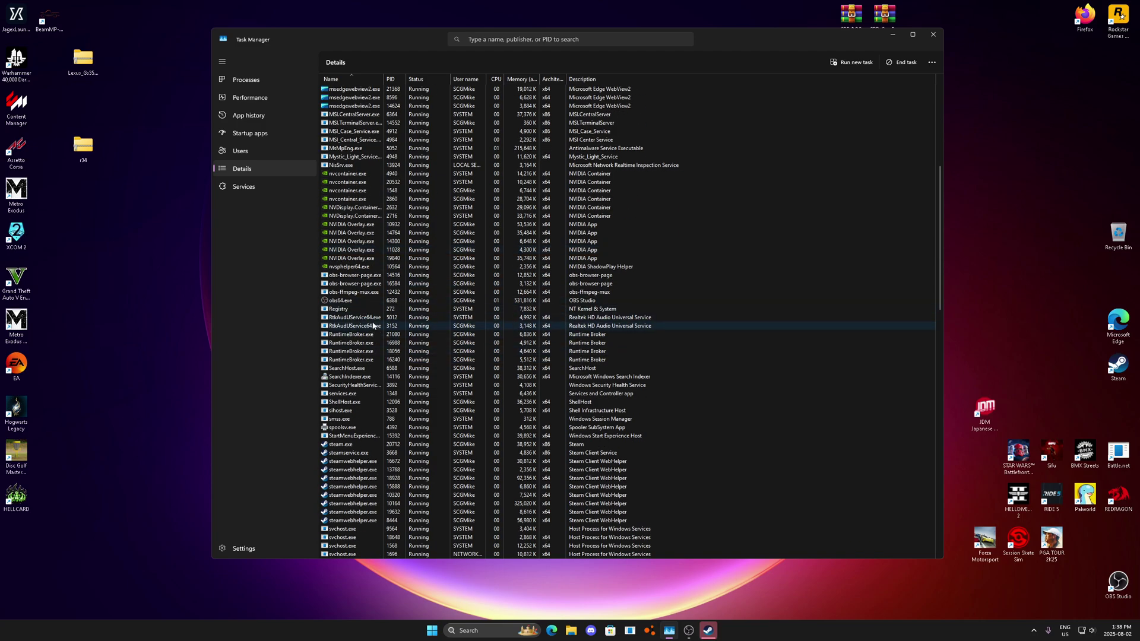
pyautogui.scroll(-3, 372, 319)
pyautogui.scroll(-6, 374, 360)
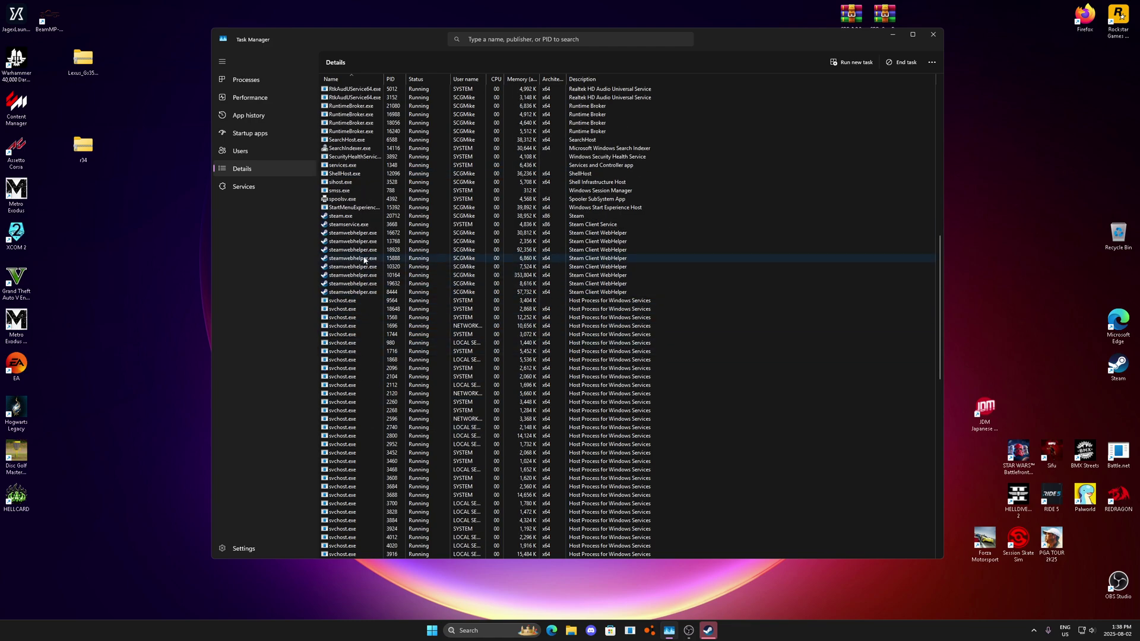
pyautogui.rightClick(348, 219)
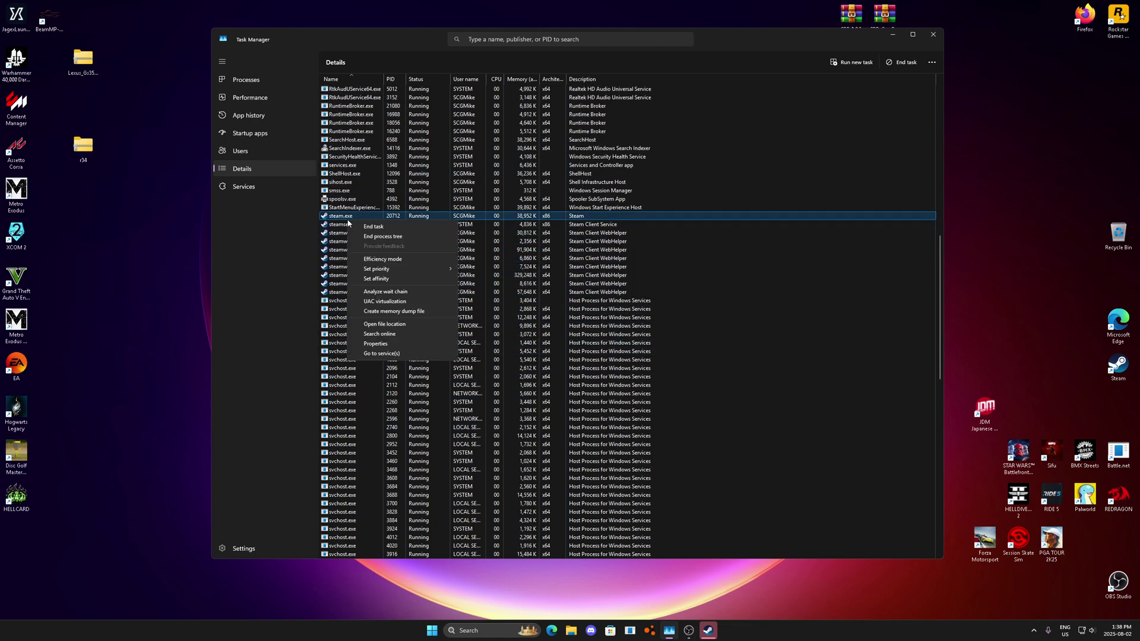
pyautogui.click(373, 235)
pyautogui.click(522, 324)
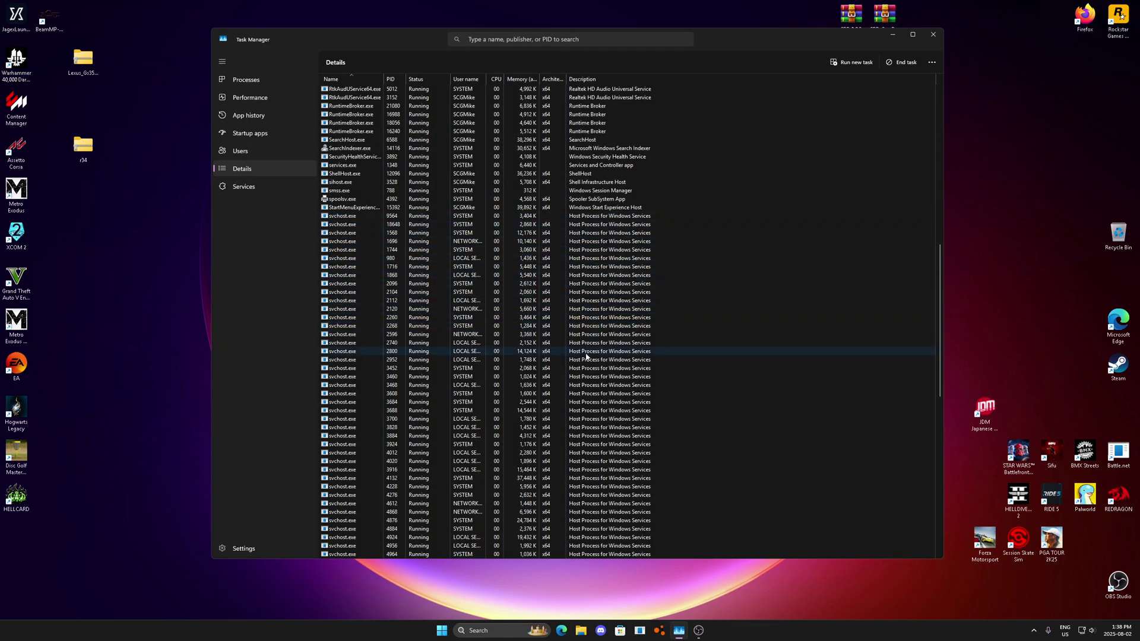
# Look through the remaining processes to the end of the detailed list and return to its beginning.
pyautogui.scroll(-12, 605, 380)
pyautogui.scroll(-7, 938, 377)
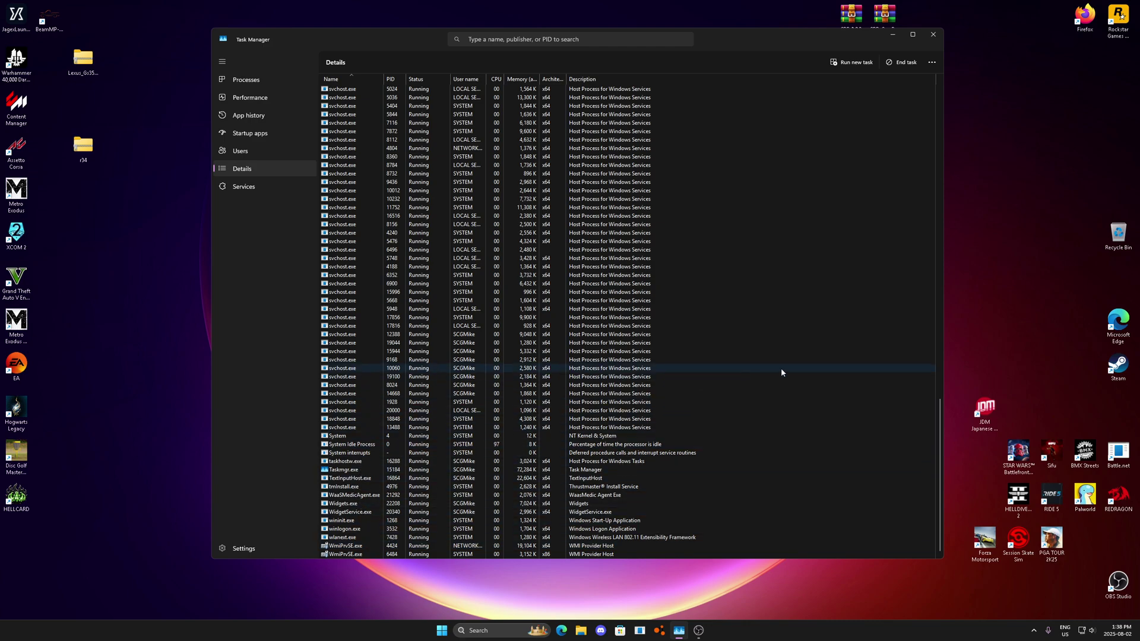
pyautogui.scroll(2, 945, 404)
pyautogui.moveTo(942, 420); pyautogui.dragTo(941, 95)
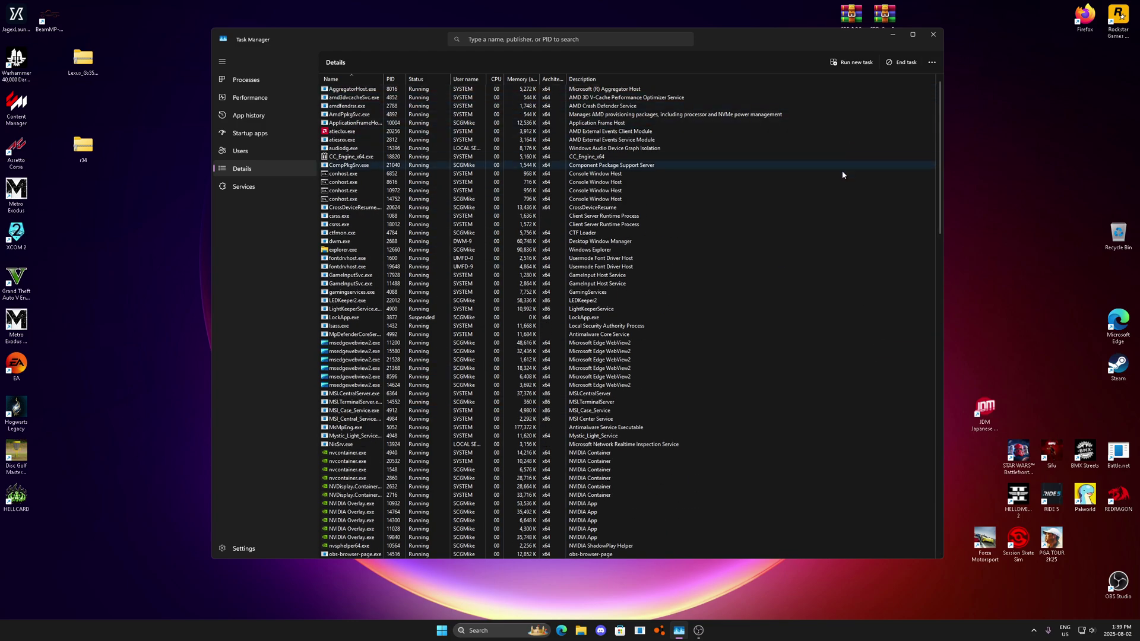
# Sort the detailed process list by status and end both GameInputSvc.exe processes.
pyautogui.click(434, 80)
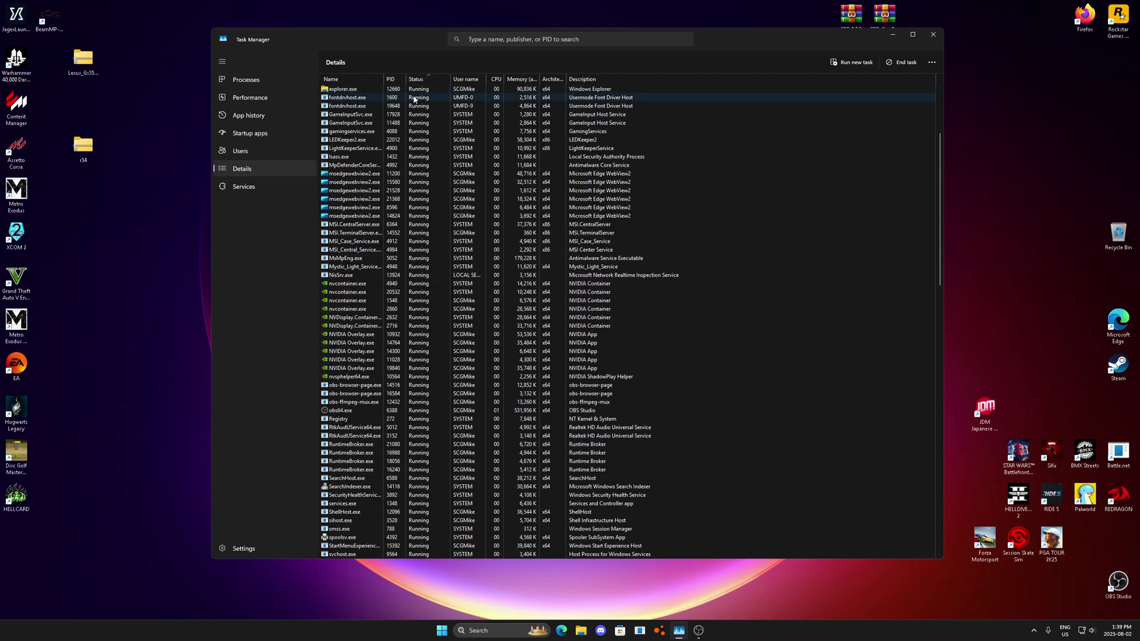
pyautogui.rightClick(366, 116)
pyautogui.click(389, 121)
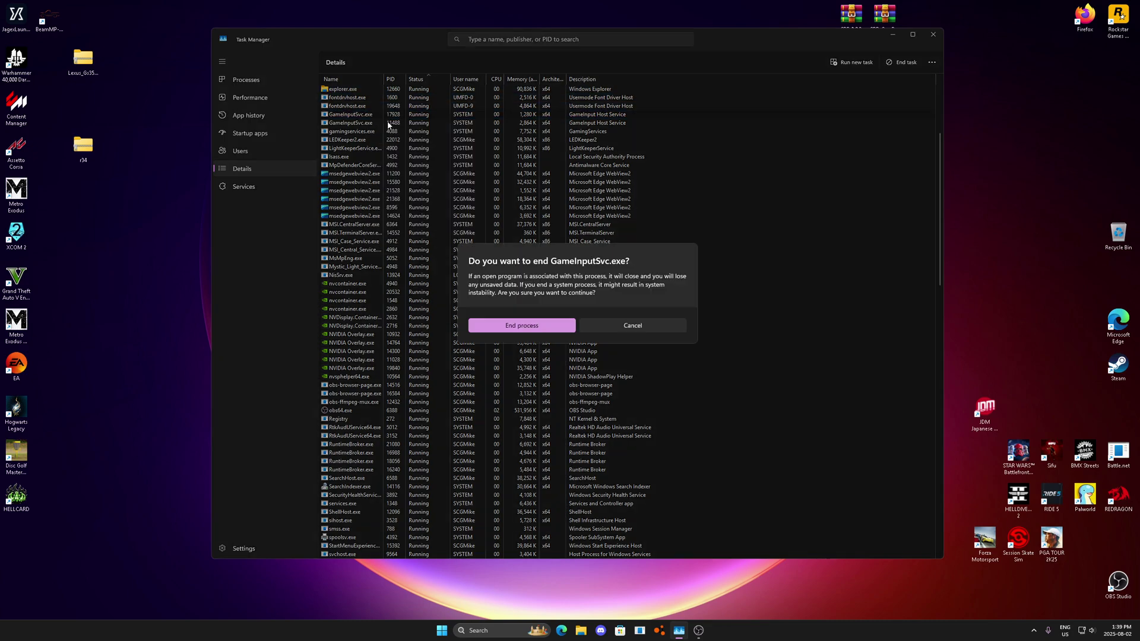
pyautogui.click(509, 324)
pyautogui.rightClick(359, 117)
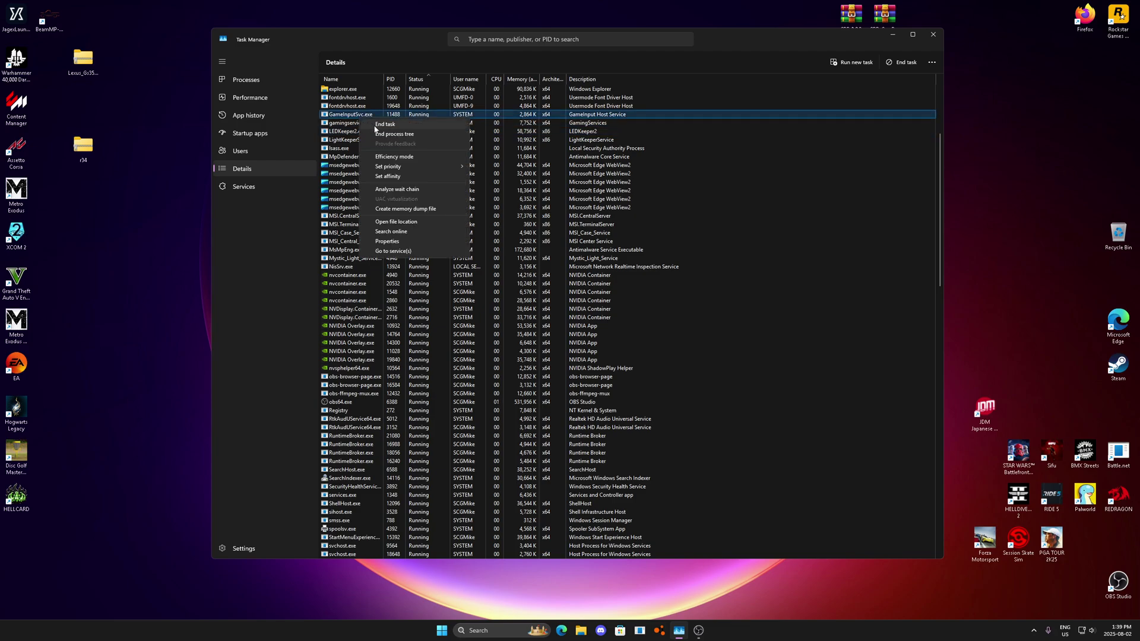
pyautogui.click(382, 126)
pyautogui.click(501, 320)
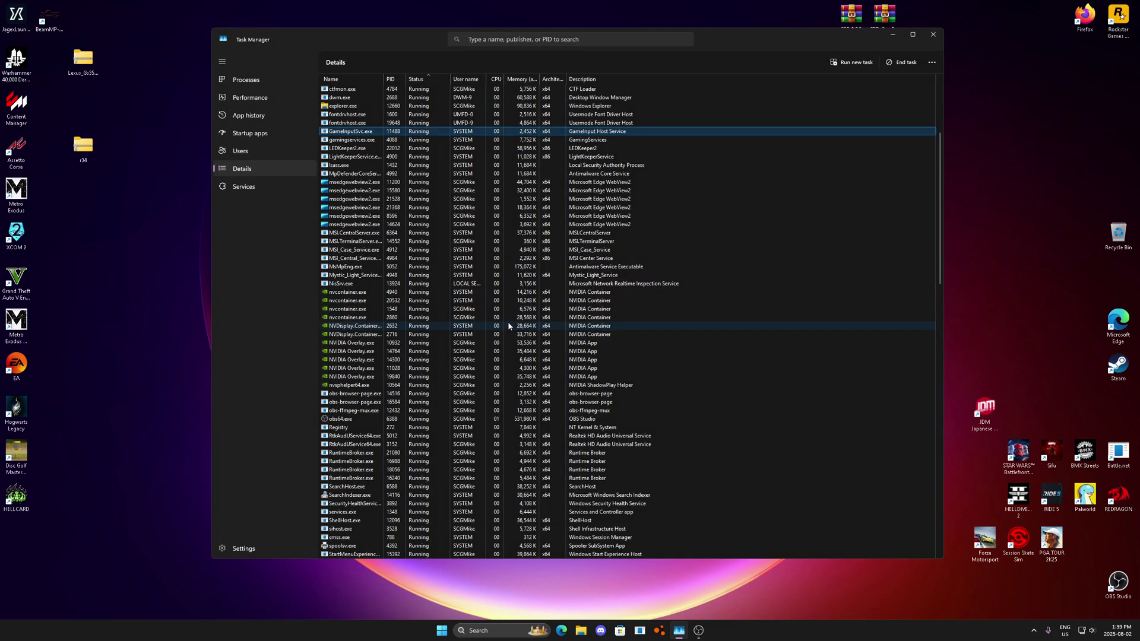
# Show the services list and enlarge and reposition the window so it fills most of the screen.
pyautogui.scroll(-3, 333, 196)
pyautogui.click(249, 193)
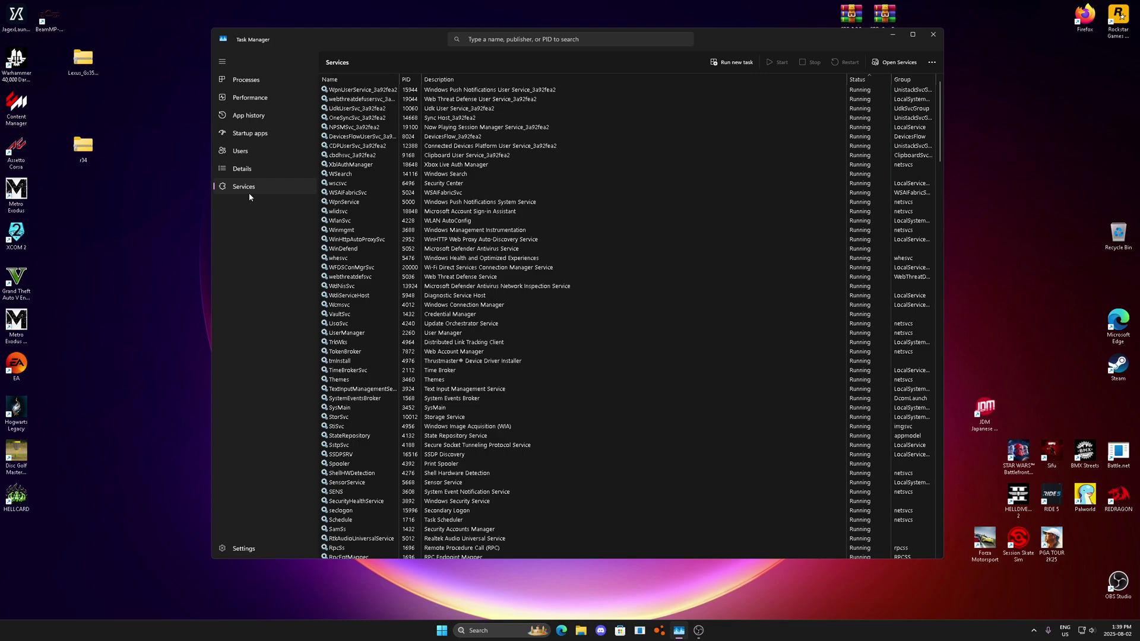
pyautogui.scroll(5, 422, 205)
pyautogui.moveTo(941, 561); pyautogui.dragTo(1063, 609)
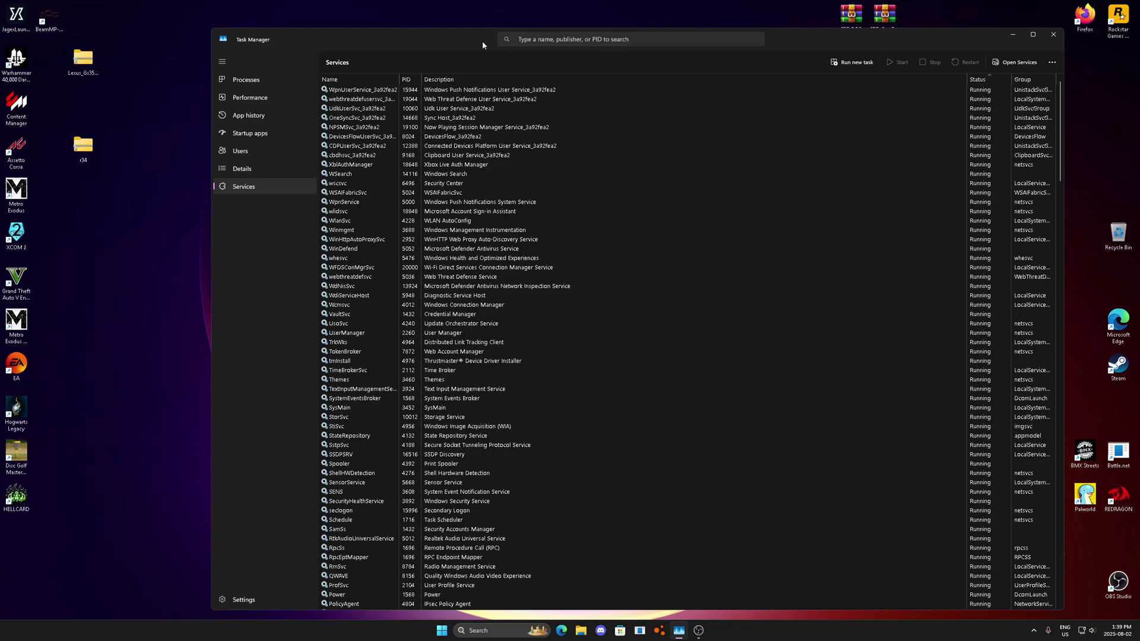
pyautogui.moveTo(482, 41); pyautogui.dragTo(425, 16)
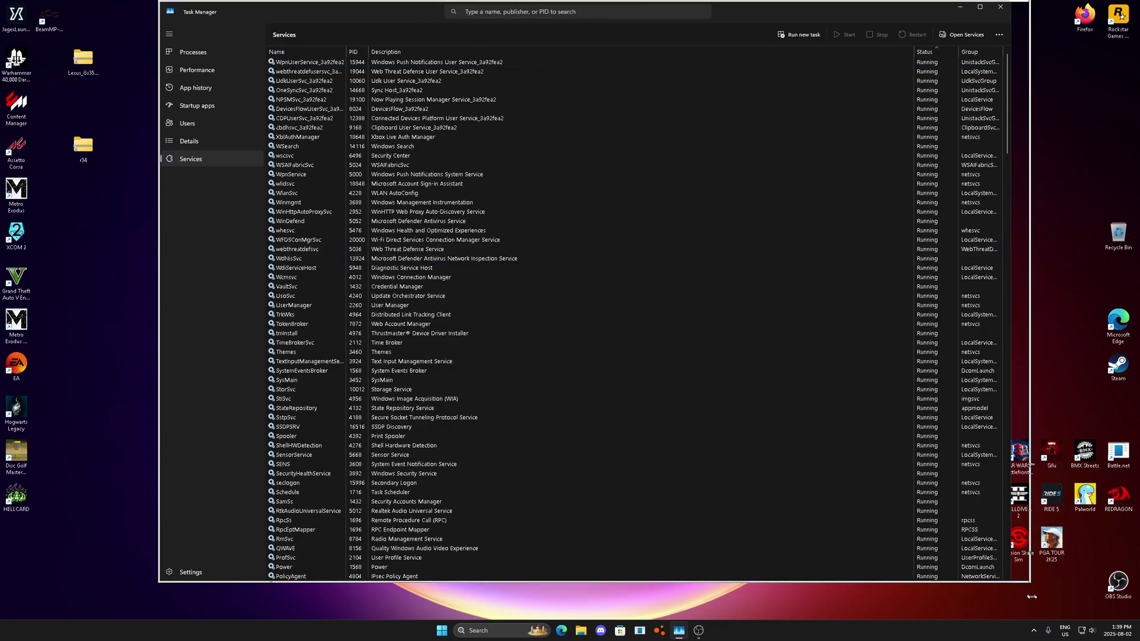
pyautogui.moveTo(1007, 581); pyautogui.dragTo(1061, 618)
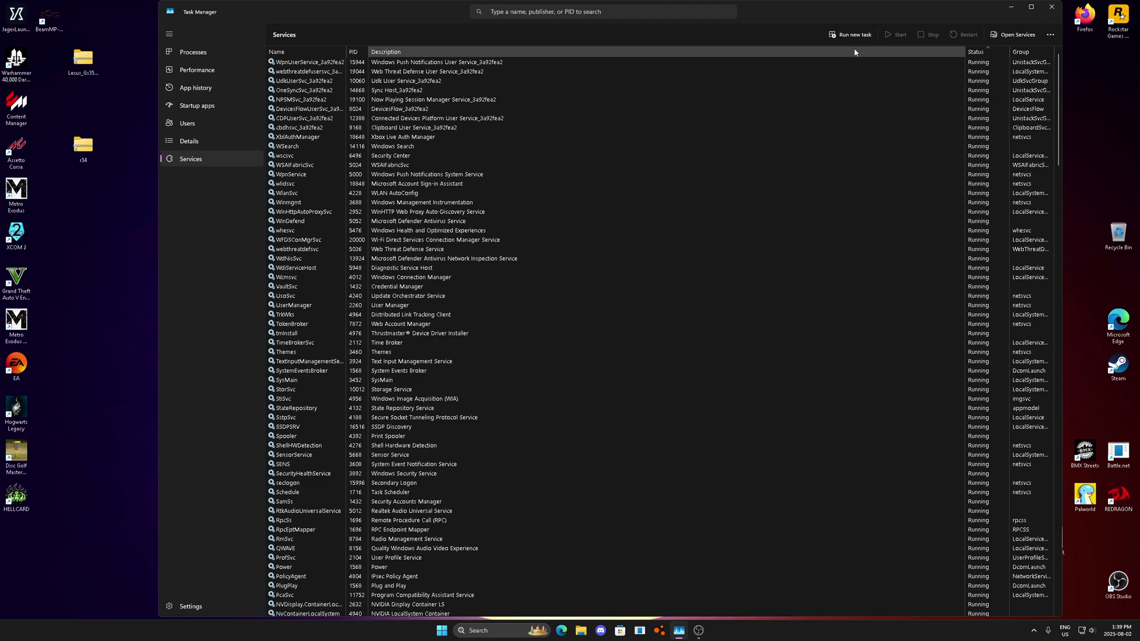
# Narrow the services list's description column and widen the name column so long service names fit.
pyautogui.moveTo(909, 55); pyautogui.dragTo(759, 52)
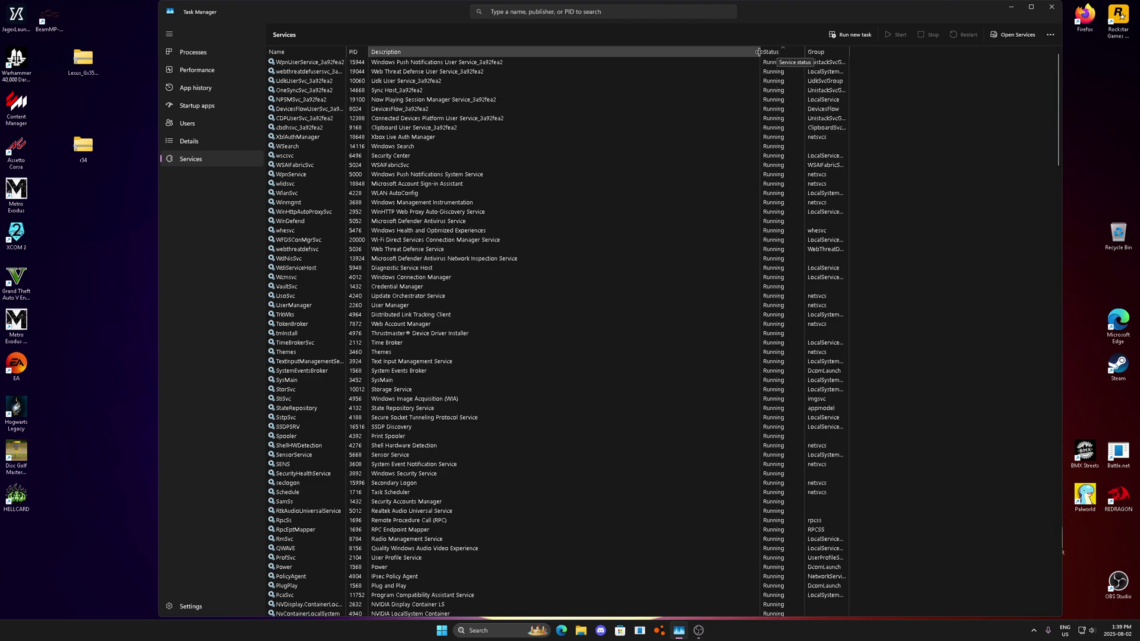
pyautogui.moveTo(831, 55); pyautogui.dragTo(855, 54)
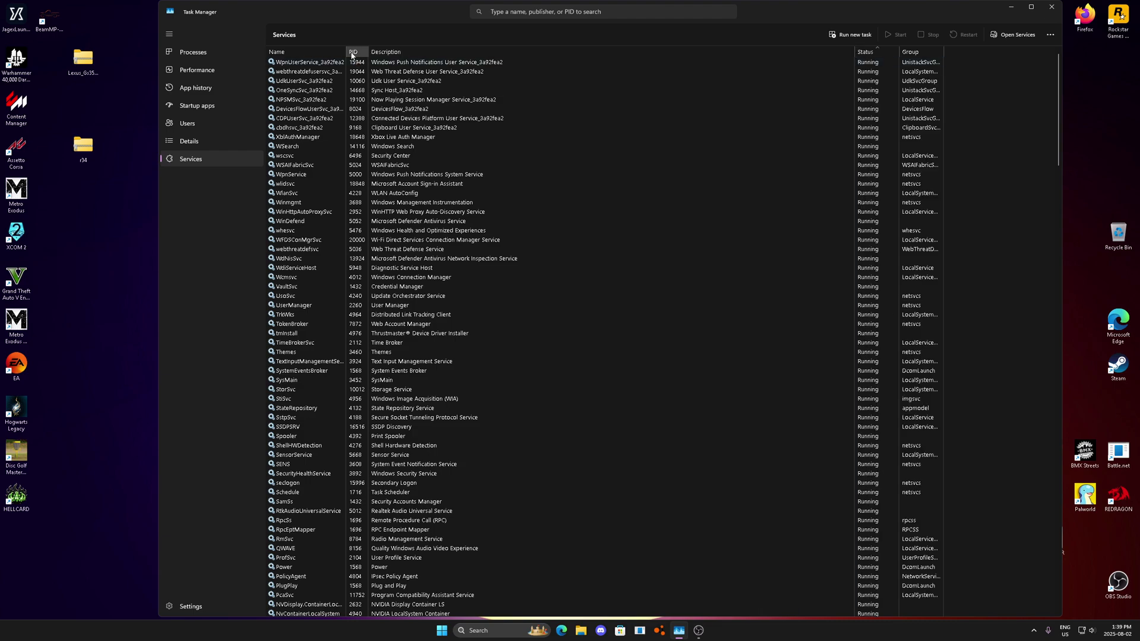
pyautogui.moveTo(346, 53); pyautogui.dragTo(410, 54)
# Stop the XblAuthManager and OneSyncSvc_3a92fea2 services.
pyautogui.click(315, 379)
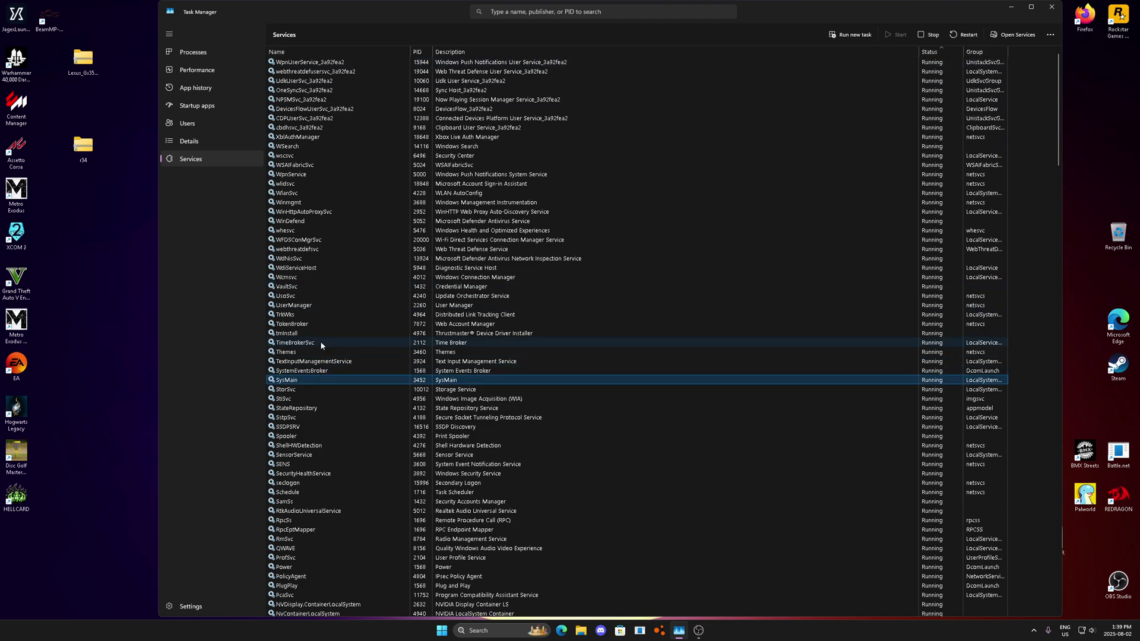
pyautogui.rightClick(326, 138)
pyautogui.click(352, 158)
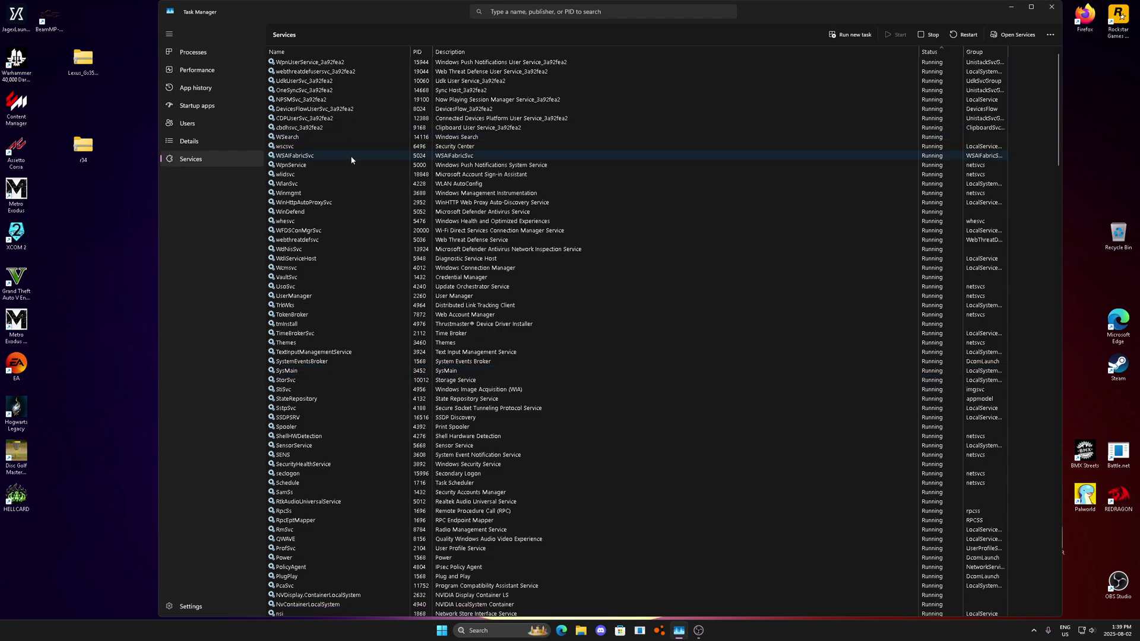
pyautogui.click(326, 91)
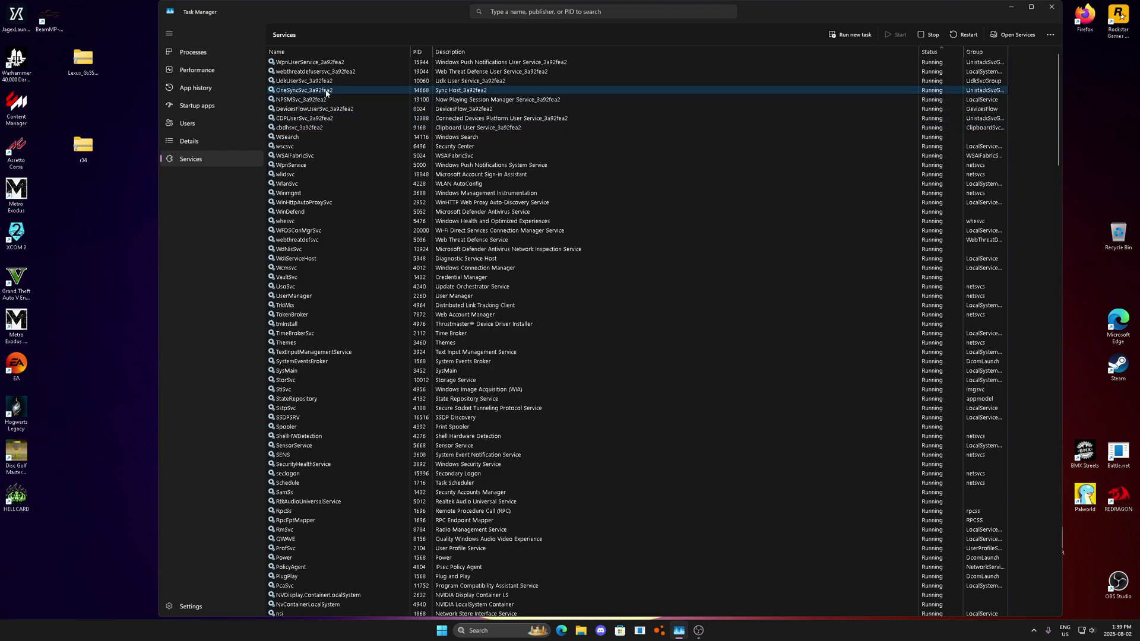
pyautogui.rightClick(326, 91)
pyautogui.click(350, 108)
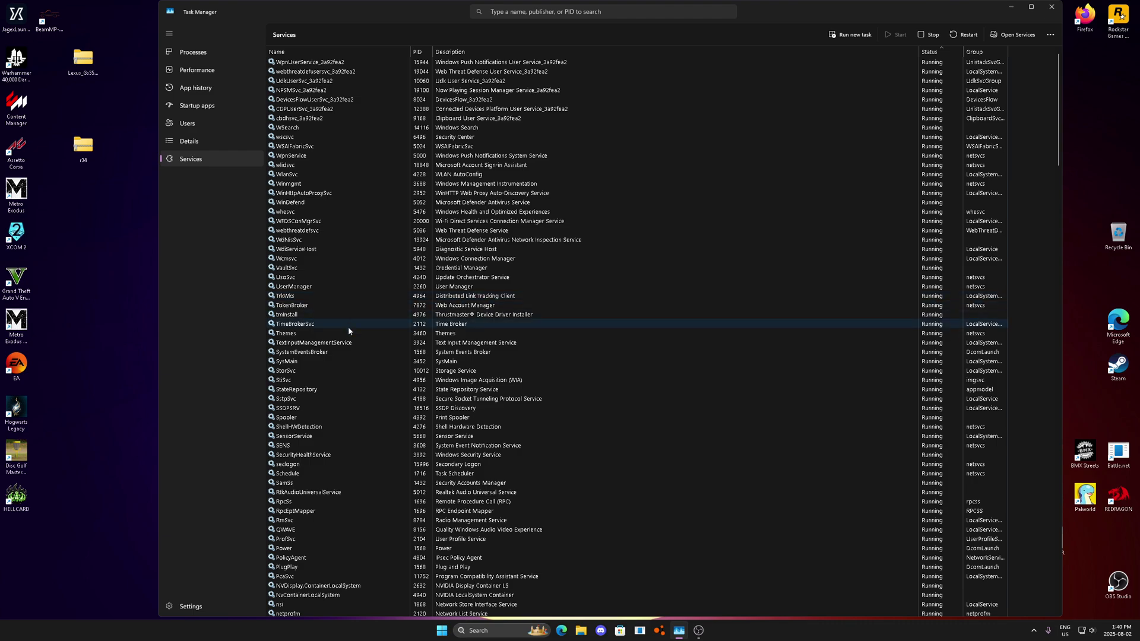
# Find Mystic_Light_Service among the running services and stop it.
pyautogui.scroll(-1, 348, 333)
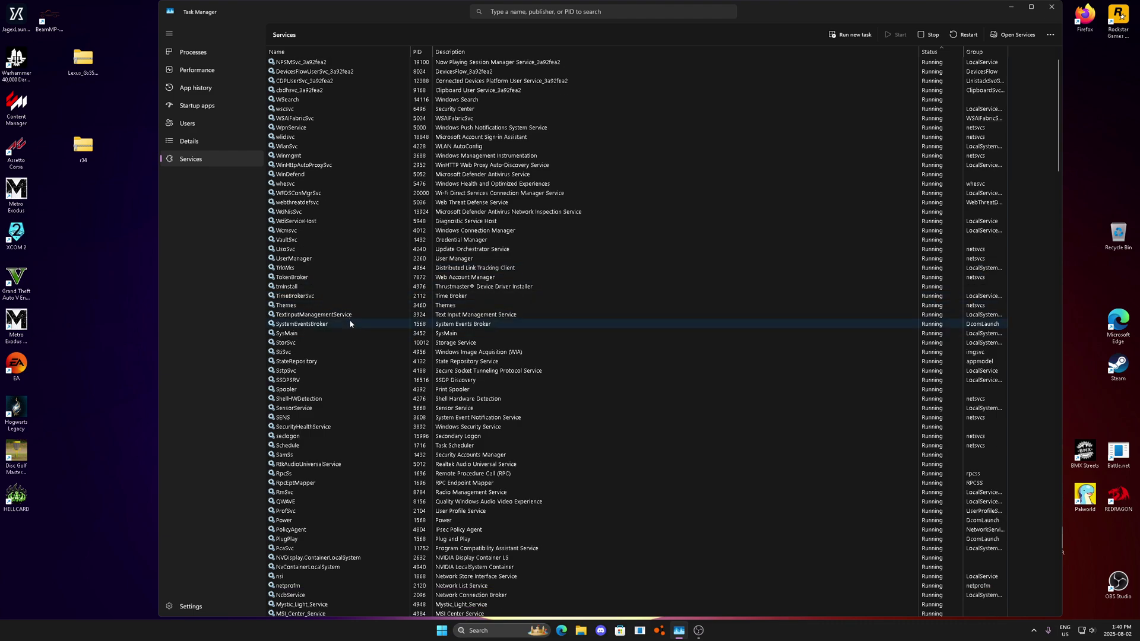
pyautogui.scroll(-1, 349, 324)
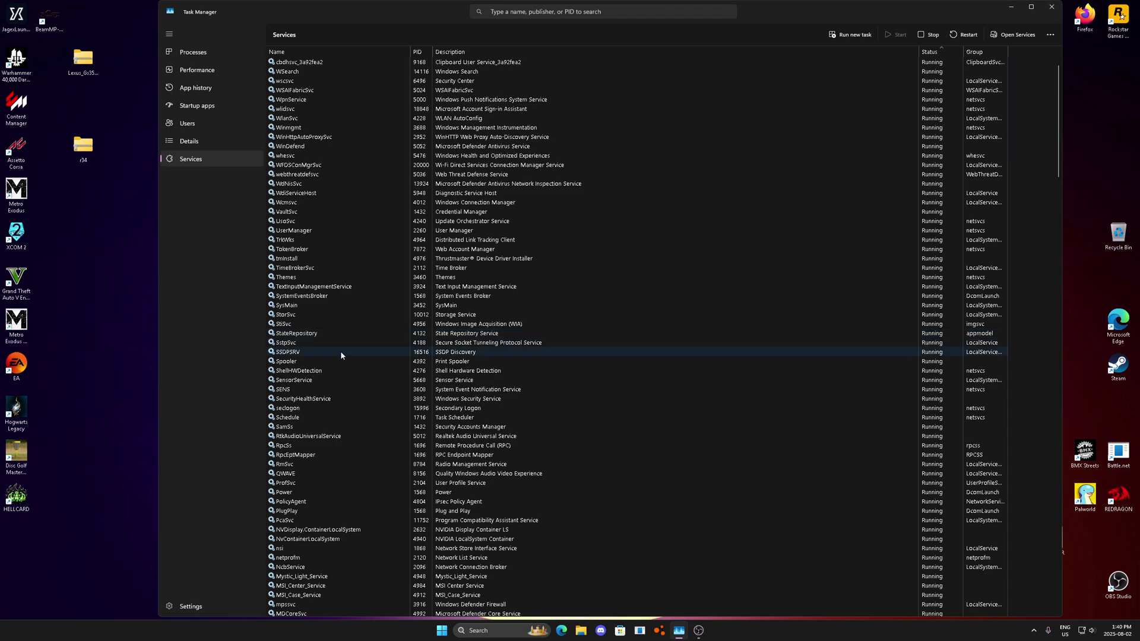
pyautogui.scroll(-1, 339, 344)
pyautogui.scroll(-3, 339, 344)
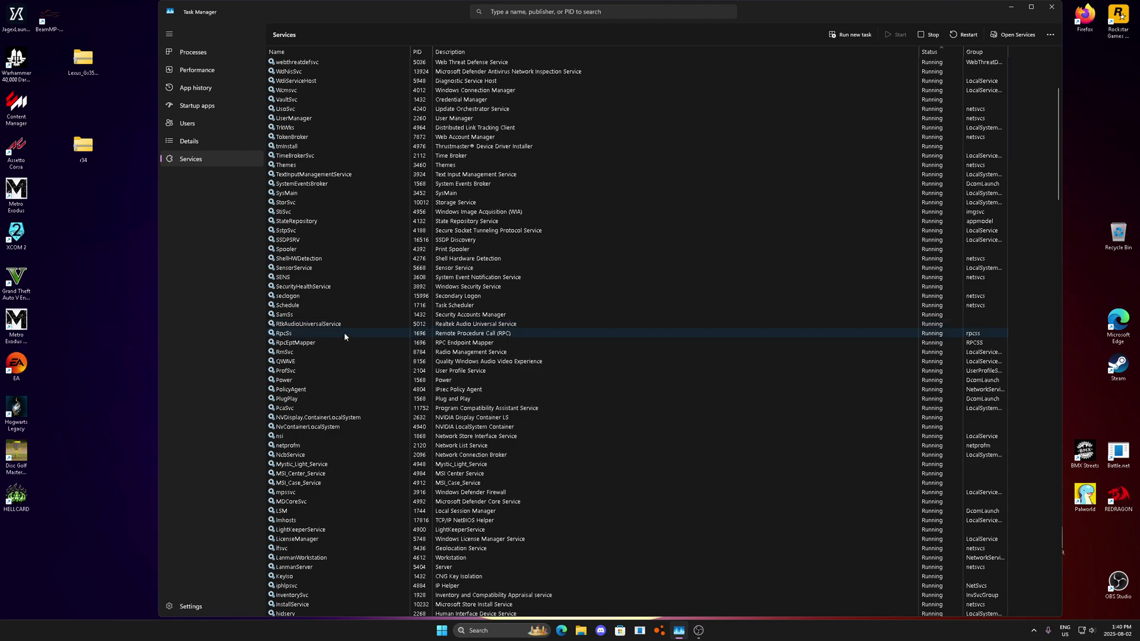
pyautogui.scroll(-1, 487, 346)
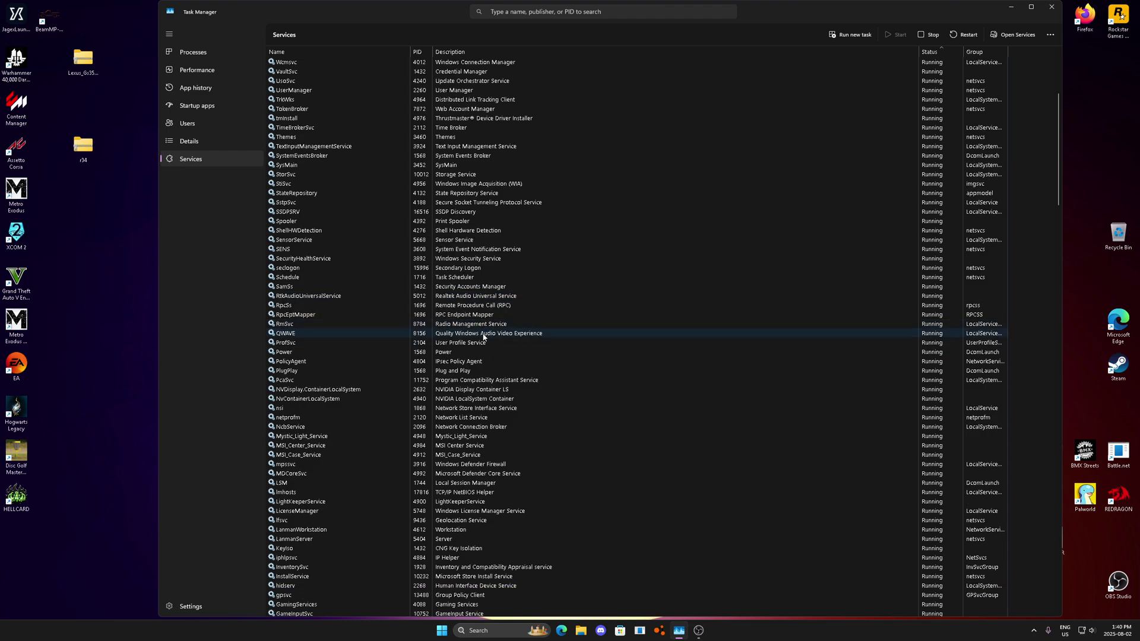
pyautogui.scroll(-1, 479, 397)
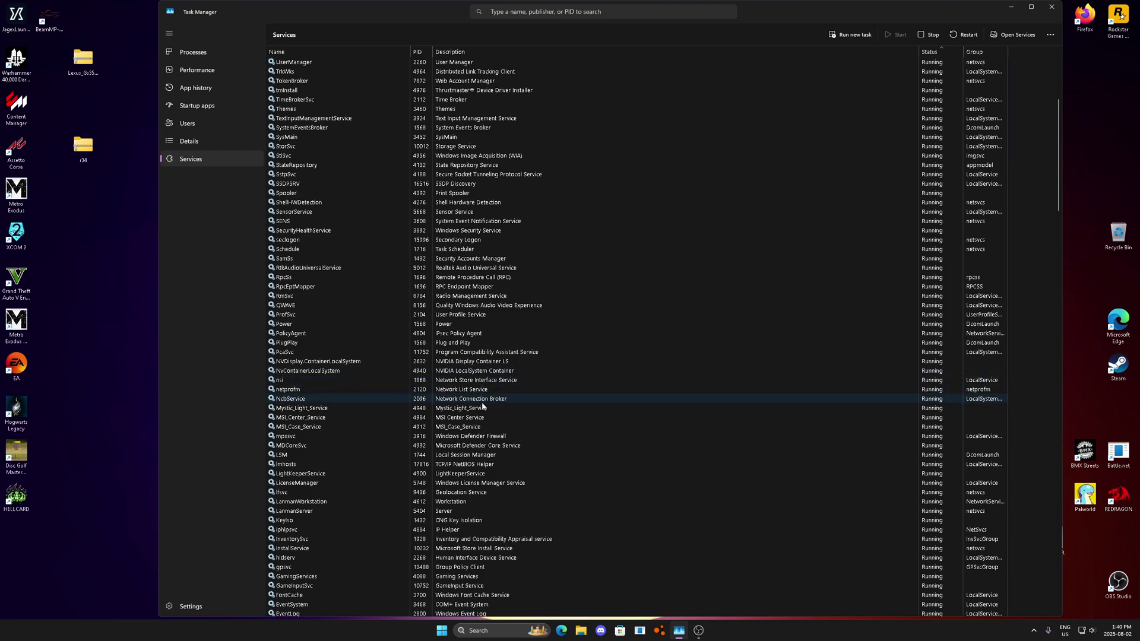
pyautogui.rightClick(484, 407)
pyautogui.click(500, 422)
# Find the InstallService entry for the Microsoft Store Install Service and stop it.
pyautogui.scroll(-1, 493, 415)
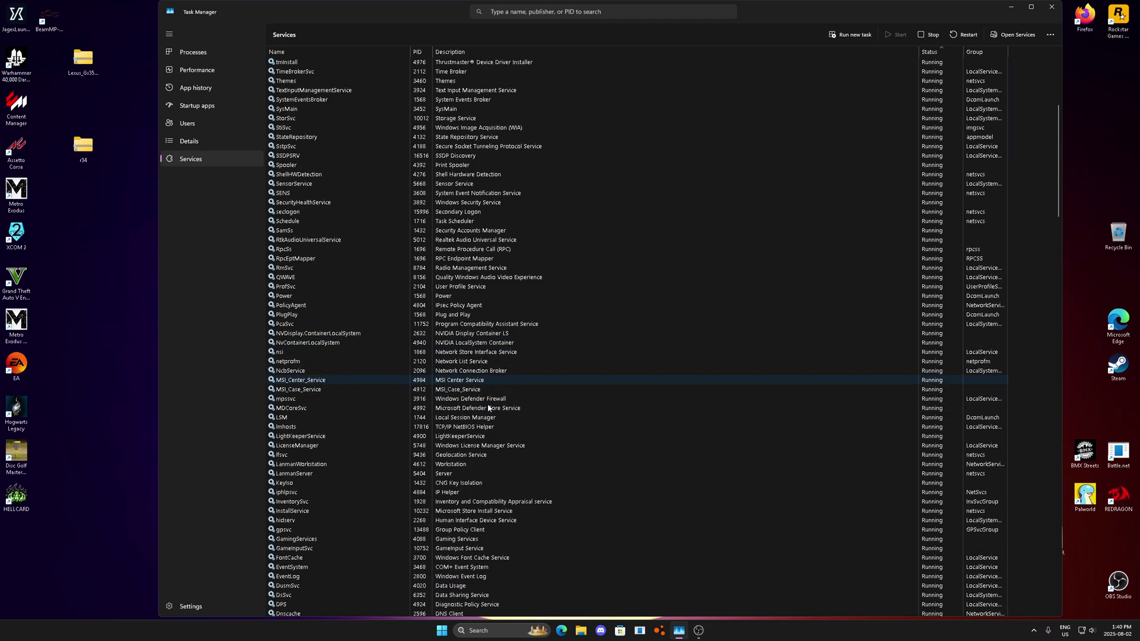
pyautogui.scroll(-2, 504, 424)
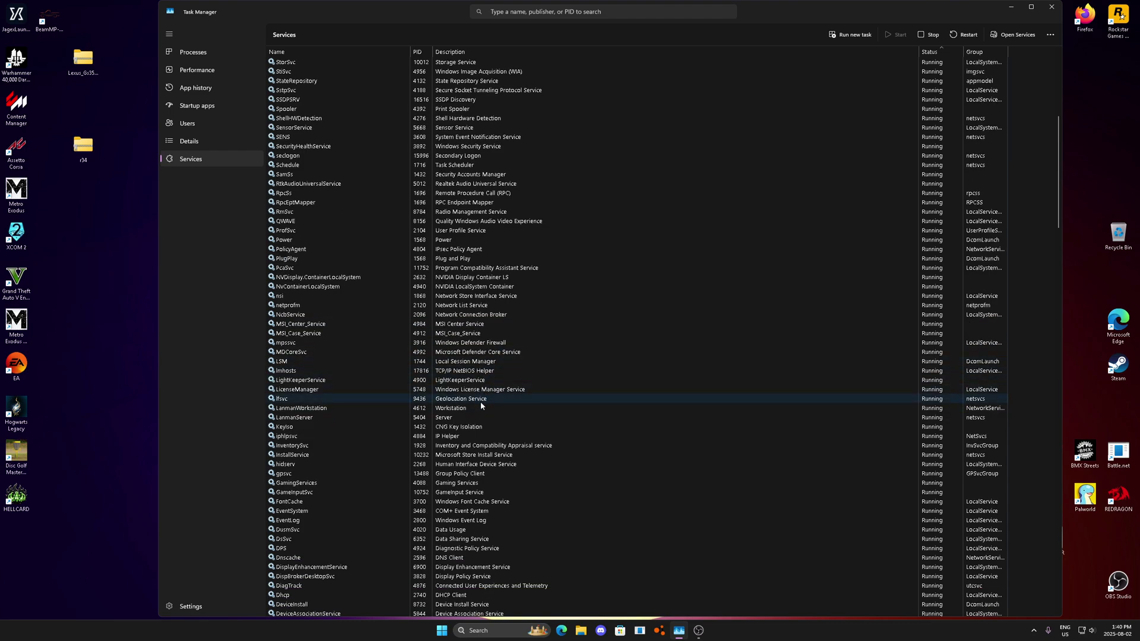
pyautogui.scroll(-1, 480, 401)
pyautogui.scroll(-1, 480, 392)
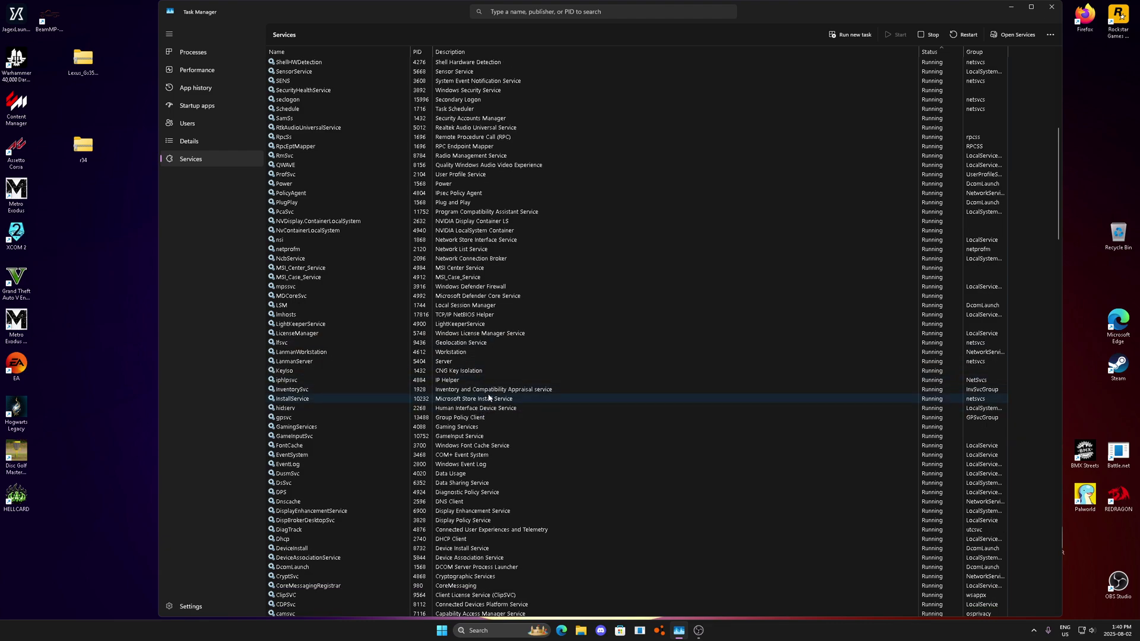
pyautogui.rightClick(487, 402)
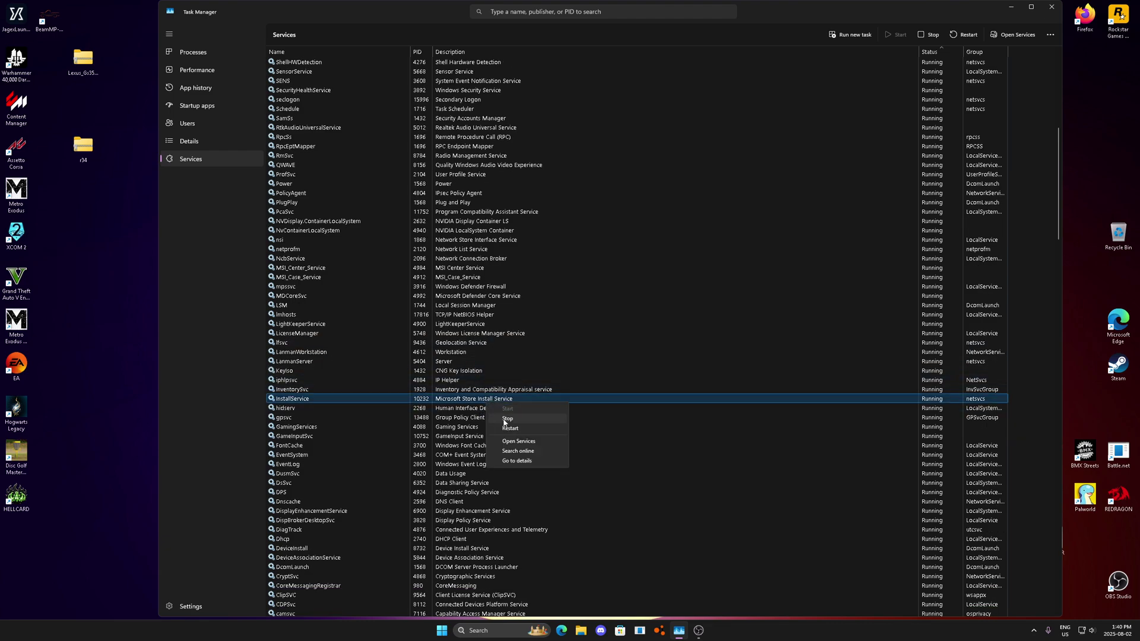
pyautogui.click(504, 422)
# Stop the GamingServices and GameInputSvc services.
pyautogui.scroll(-1, 489, 409)
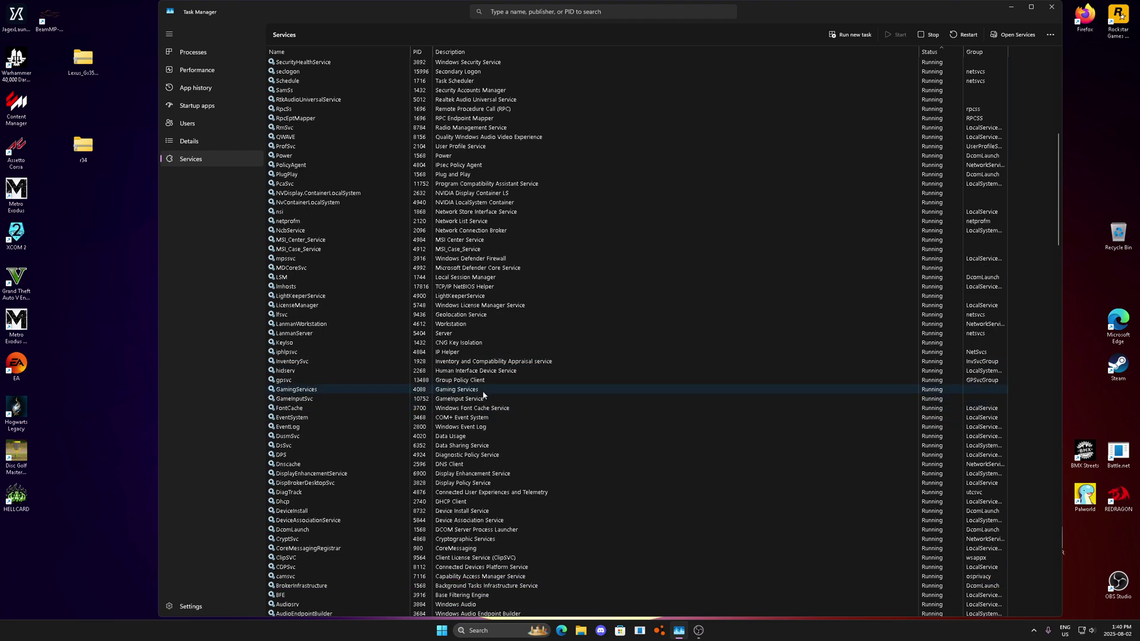
pyautogui.rightClick(483, 392)
pyautogui.click(510, 410)
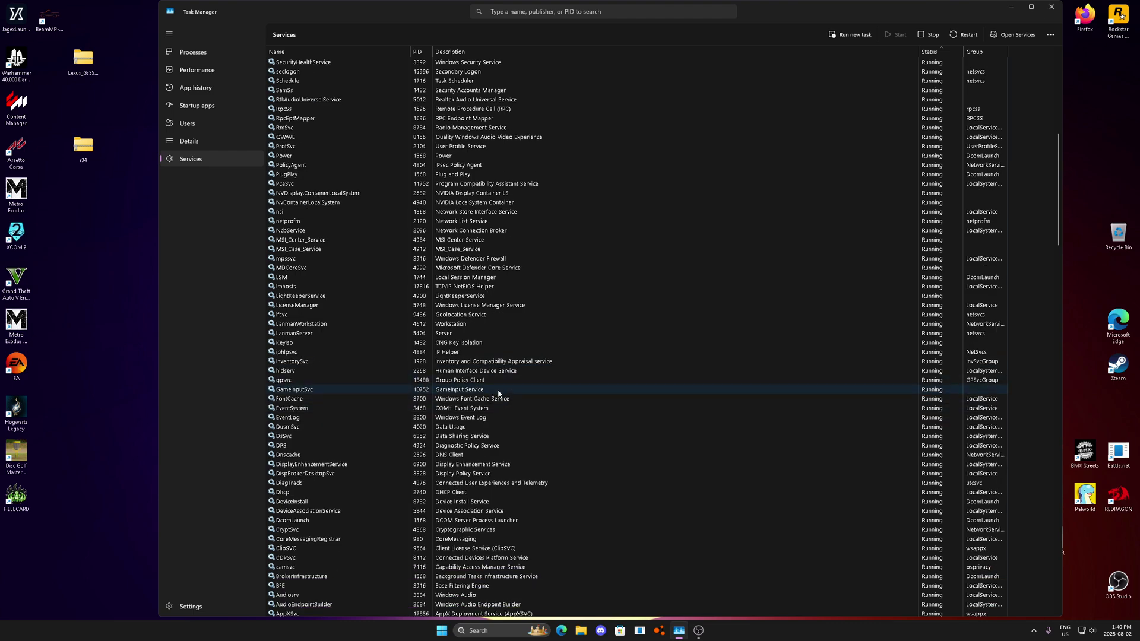
pyautogui.rightClick(499, 393)
pyautogui.click(505, 410)
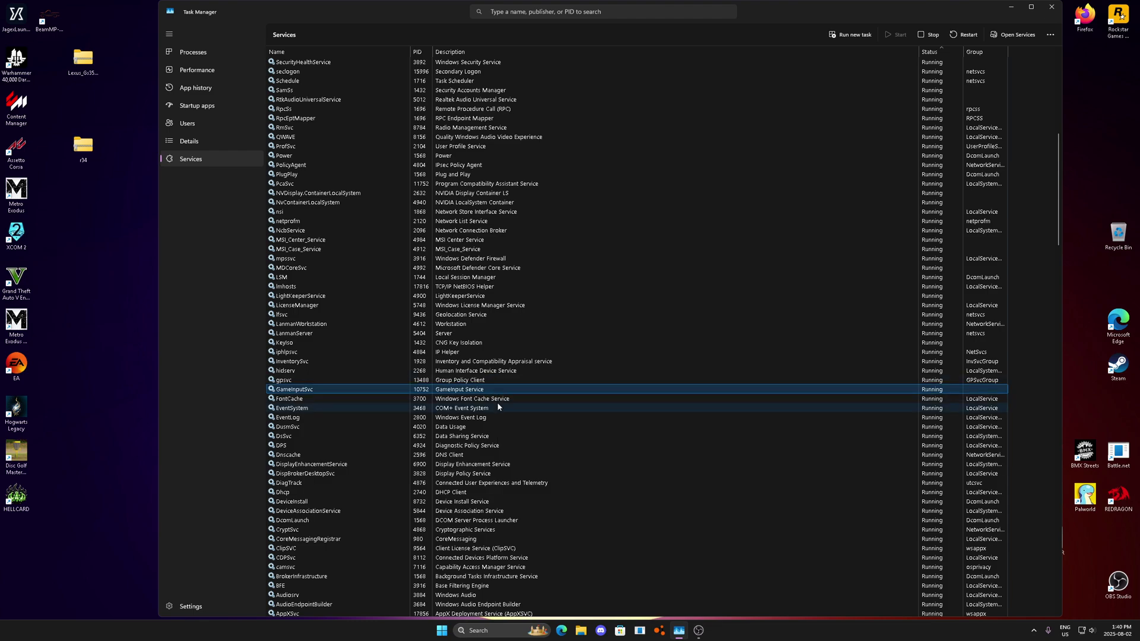
pyautogui.rightClick(459, 397)
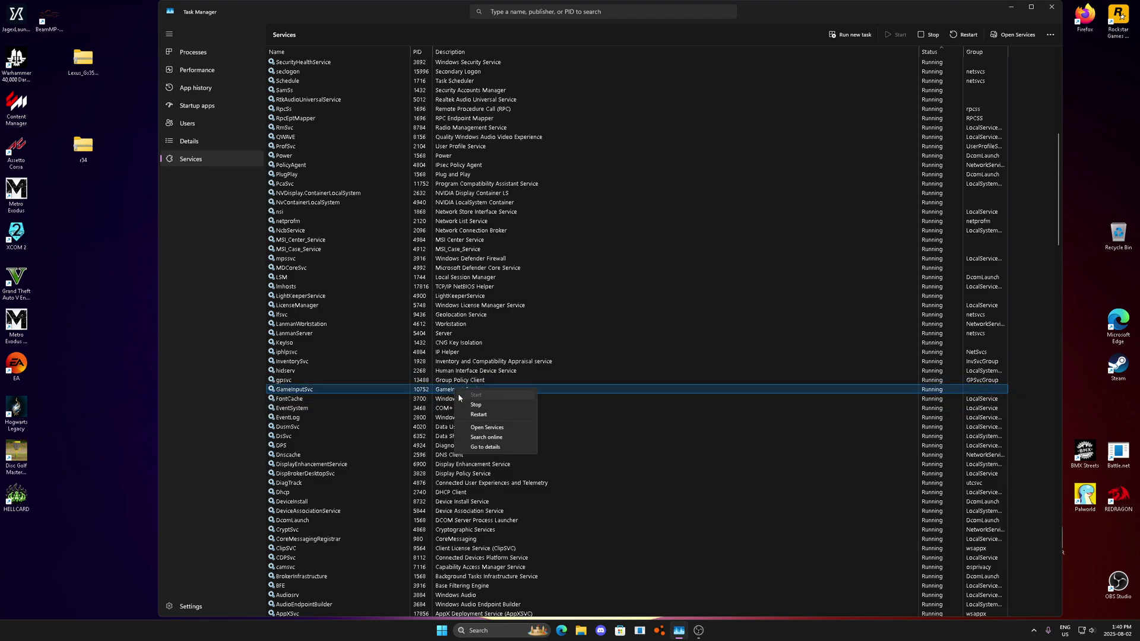
pyautogui.click(475, 404)
pyautogui.click(468, 400)
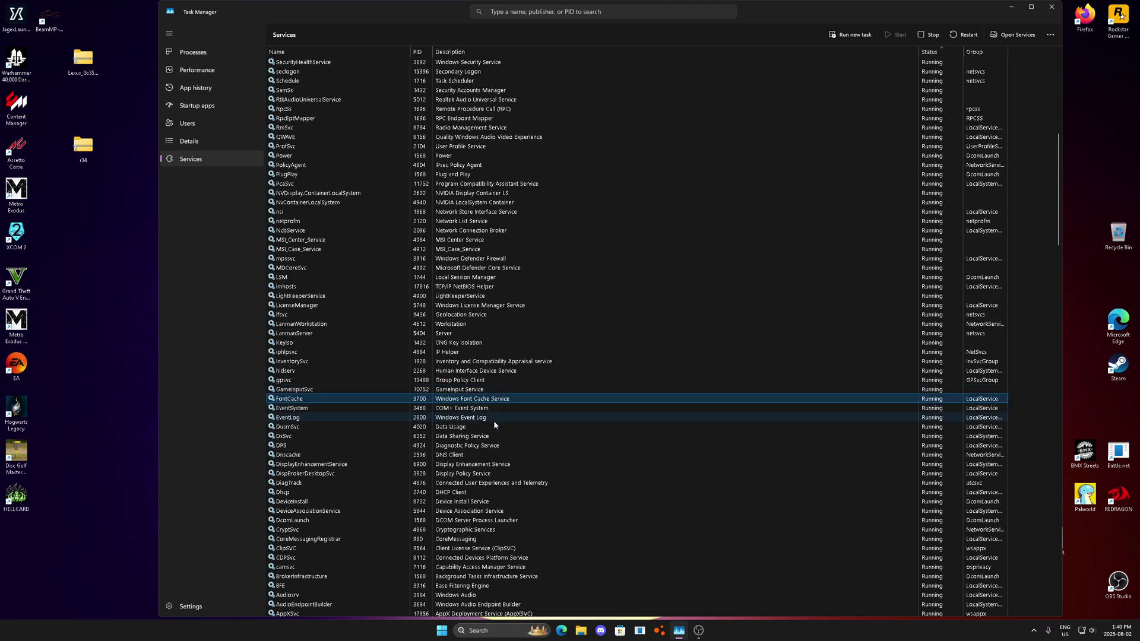
pyautogui.scroll(-1, 498, 415)
pyautogui.click(659, 333)
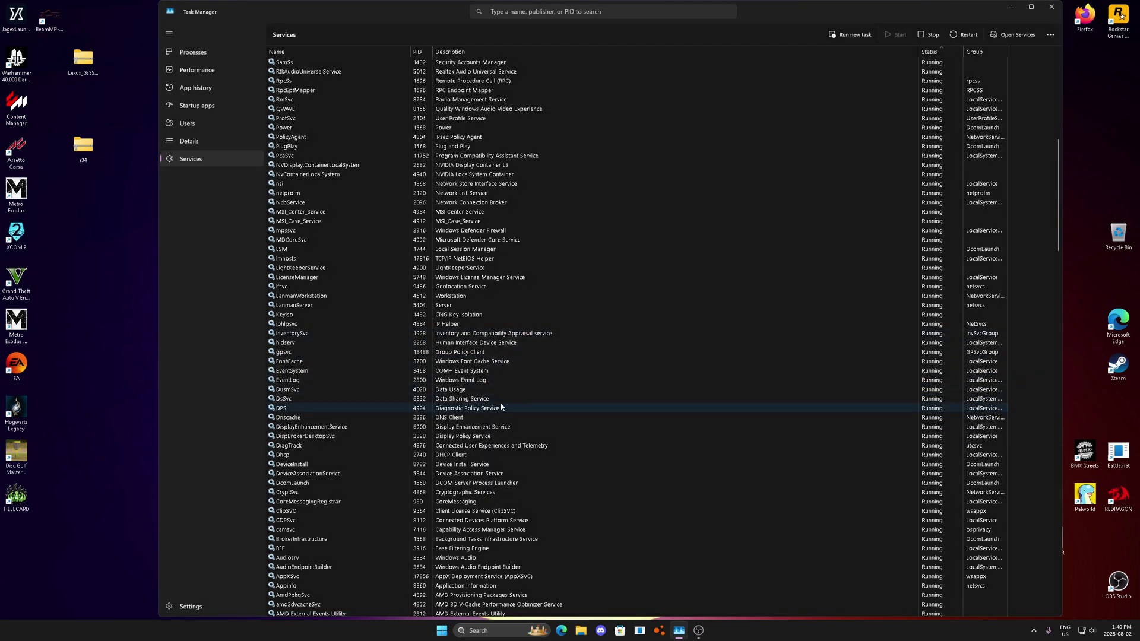
# Return to the beginning of the list, sorted with running services first, and stop WpnUserService_3a92fea2.
pyautogui.scroll(-1, 484, 397)
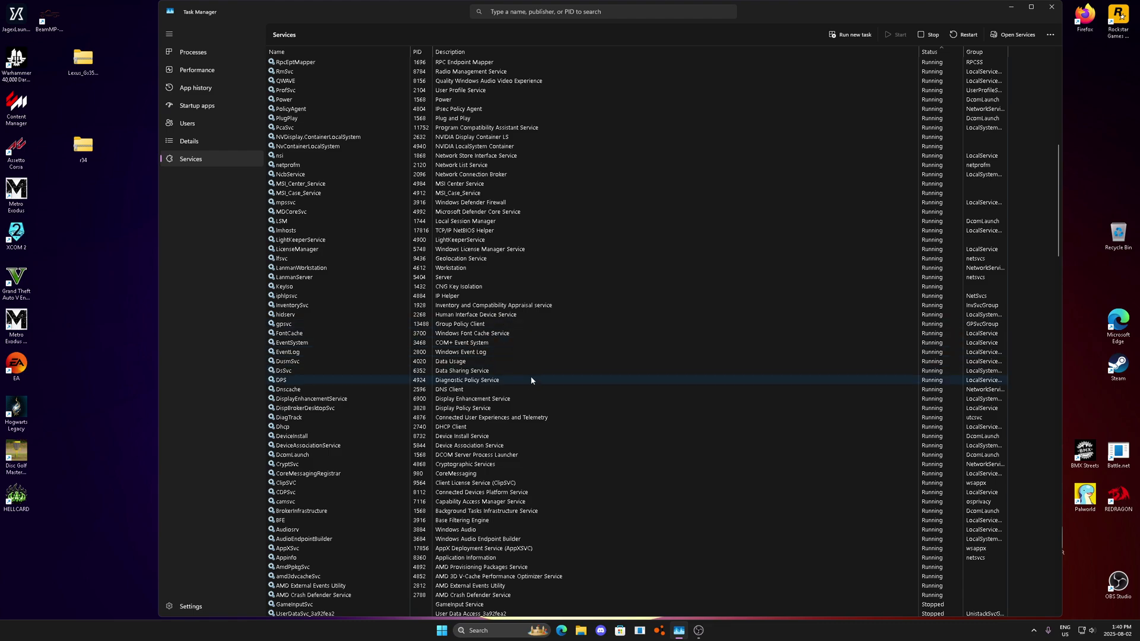
pyautogui.click(942, 54)
pyautogui.click(937, 52)
pyautogui.scroll(15, 552, 410)
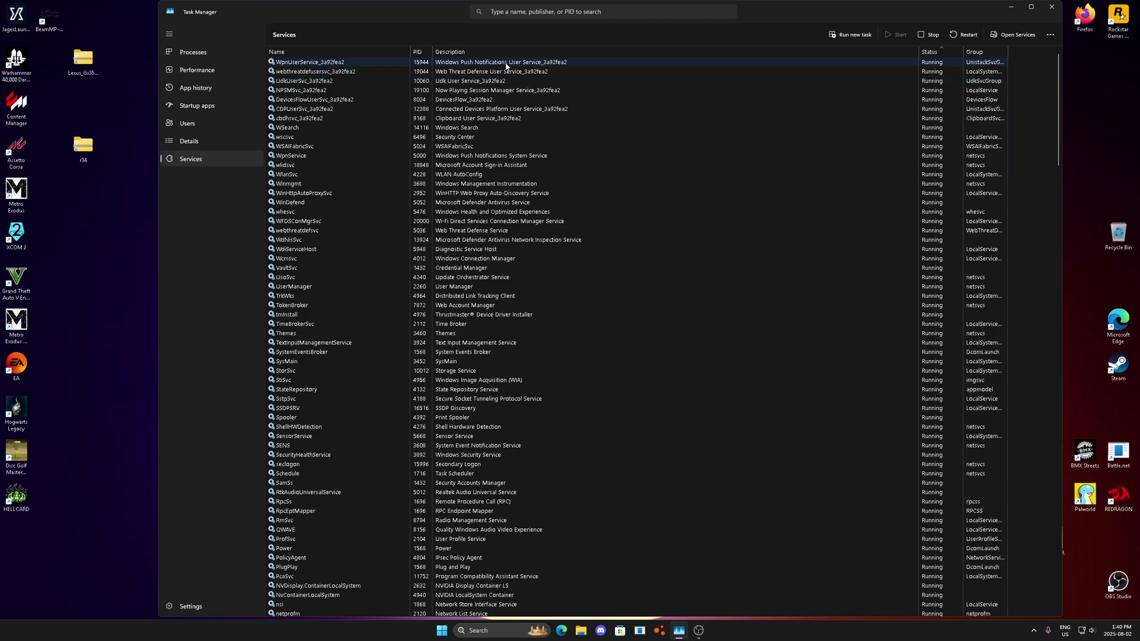
pyautogui.rightClick(506, 66)
pyautogui.click(522, 83)
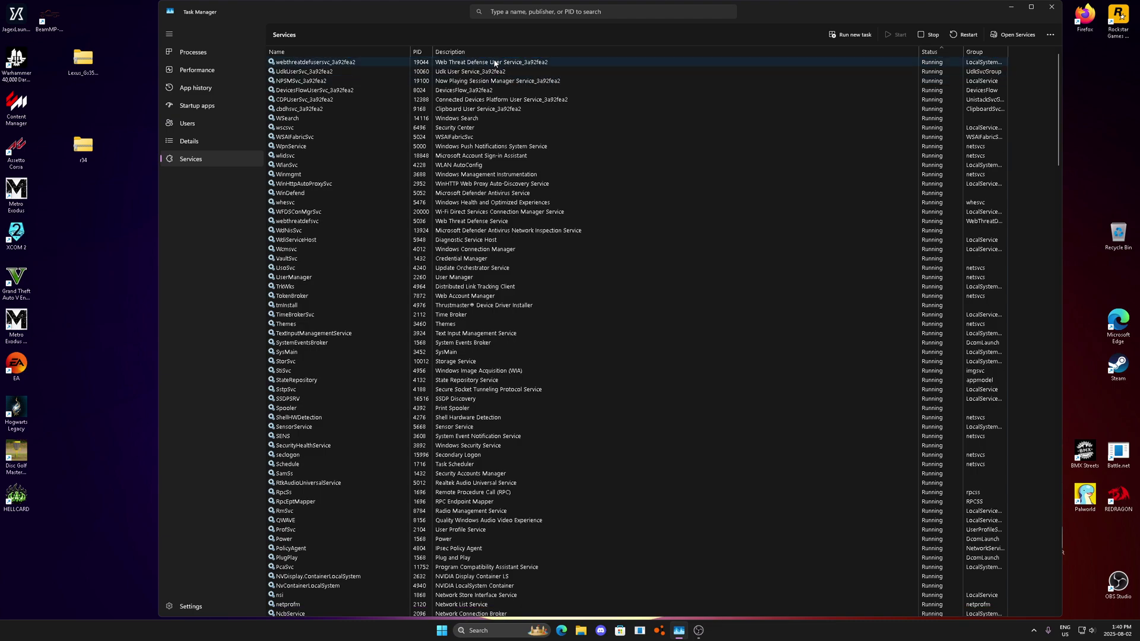
# Stop the Microsoft Account Sign-in Assistant service and the WFDSConMgrSvc Wi-Fi Direct service.
pyautogui.rightClick(501, 158)
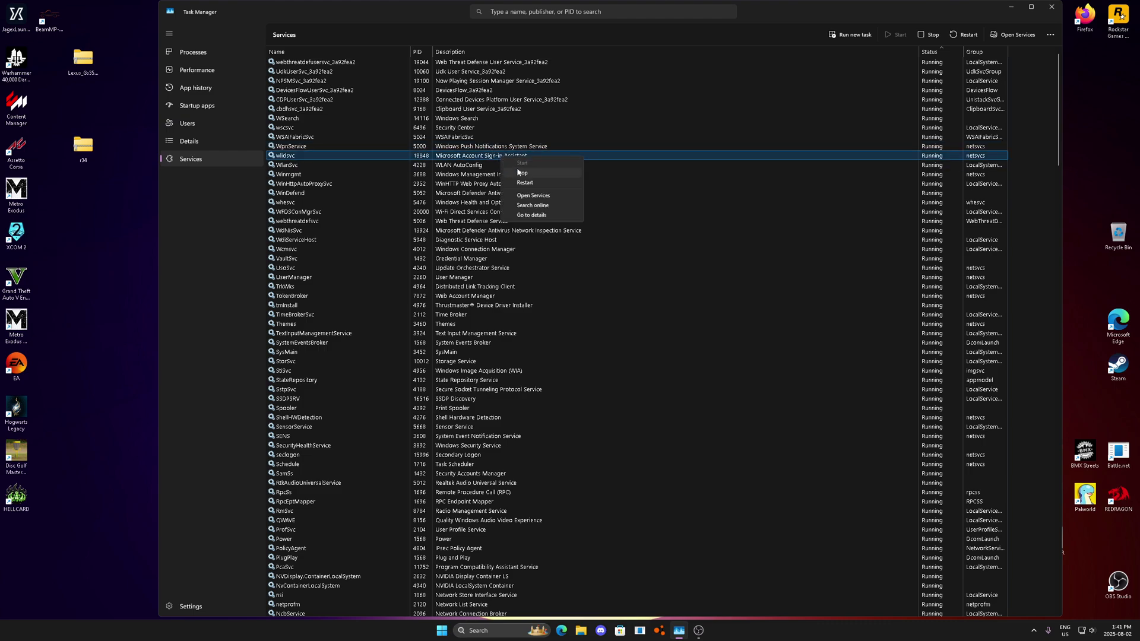
pyautogui.click(515, 174)
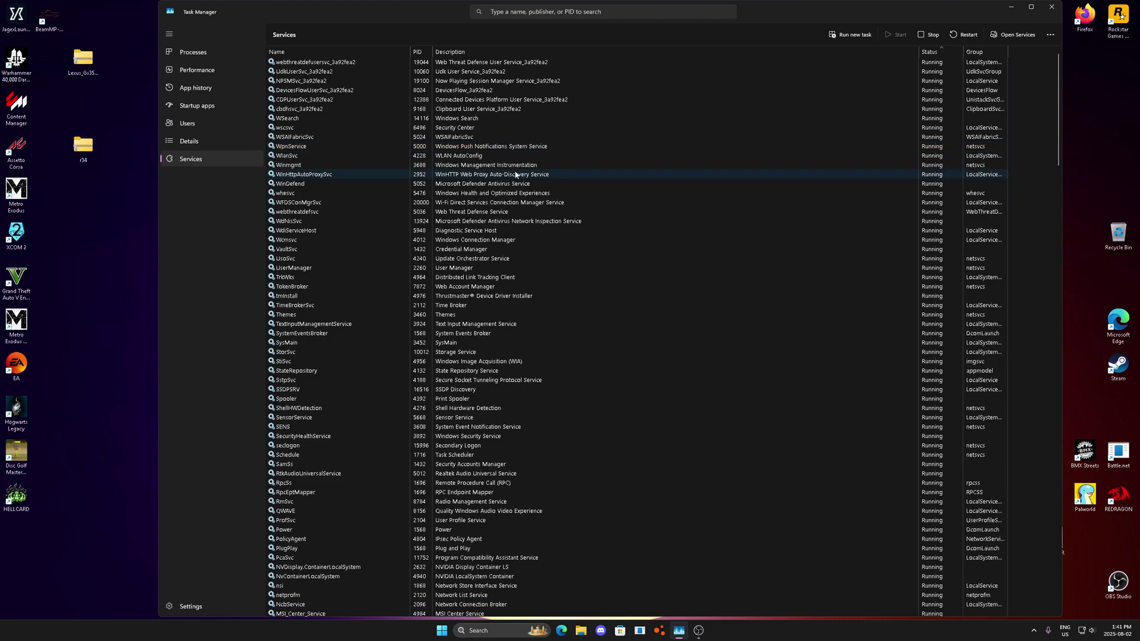
pyautogui.rightClick(514, 203)
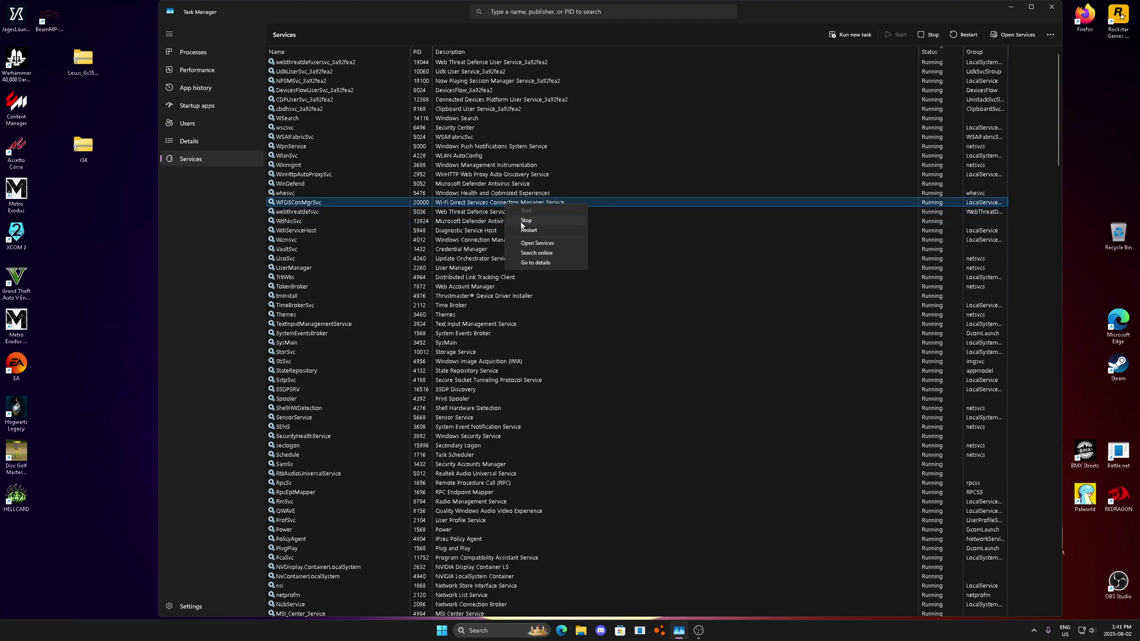
pyautogui.click(519, 220)
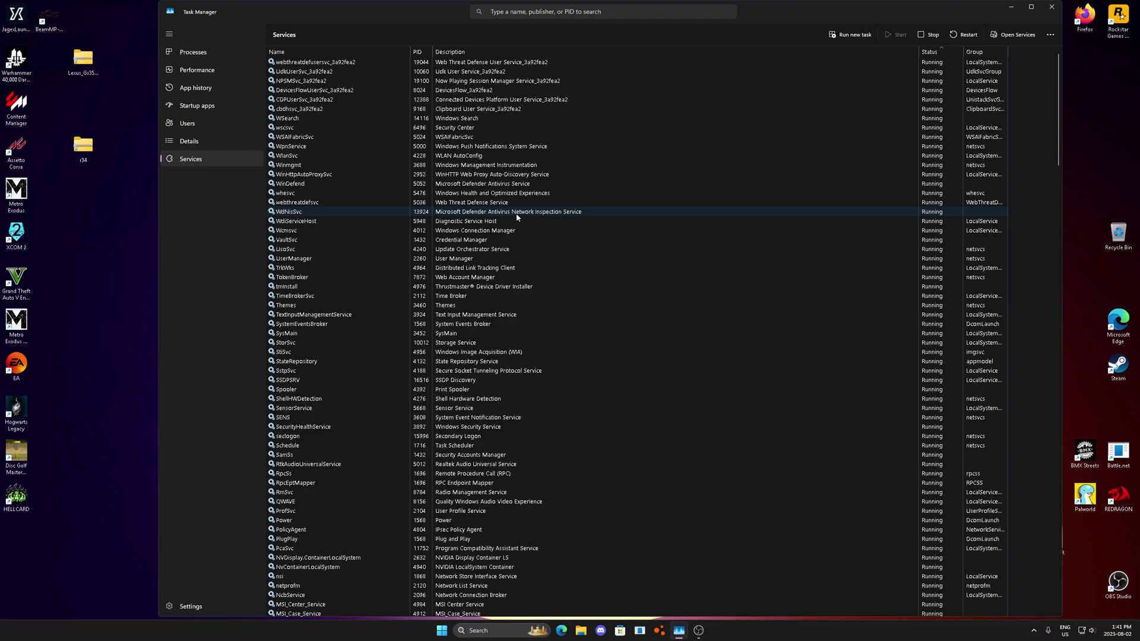
# Find the SysMain service among the running services and stop it.
pyautogui.scroll(-1, 507, 258)
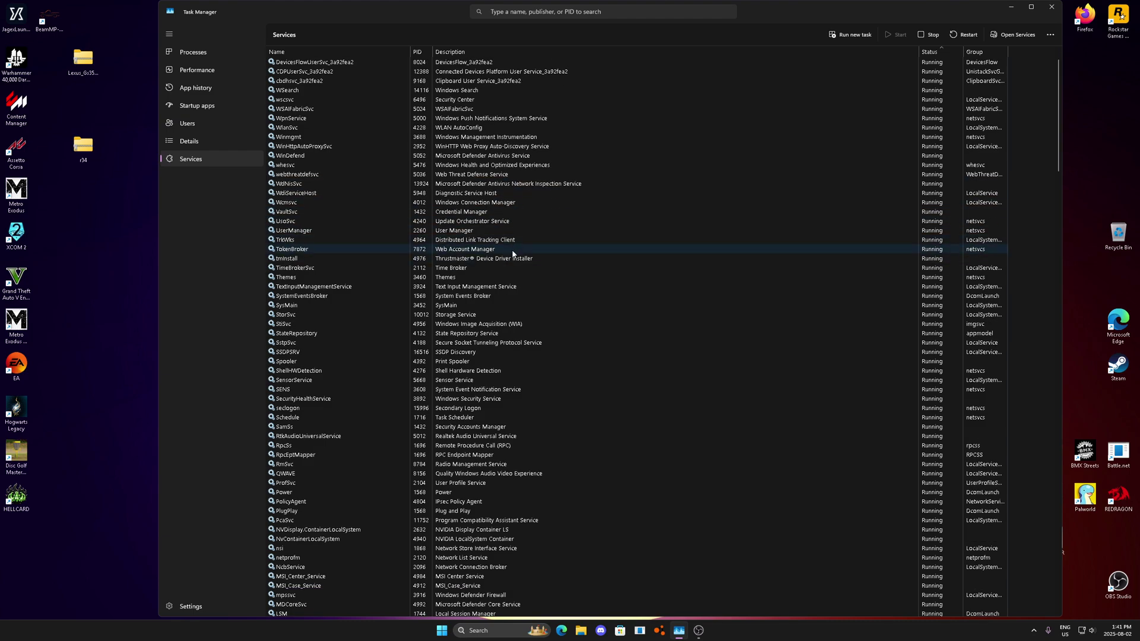
pyautogui.scroll(-1, 511, 273)
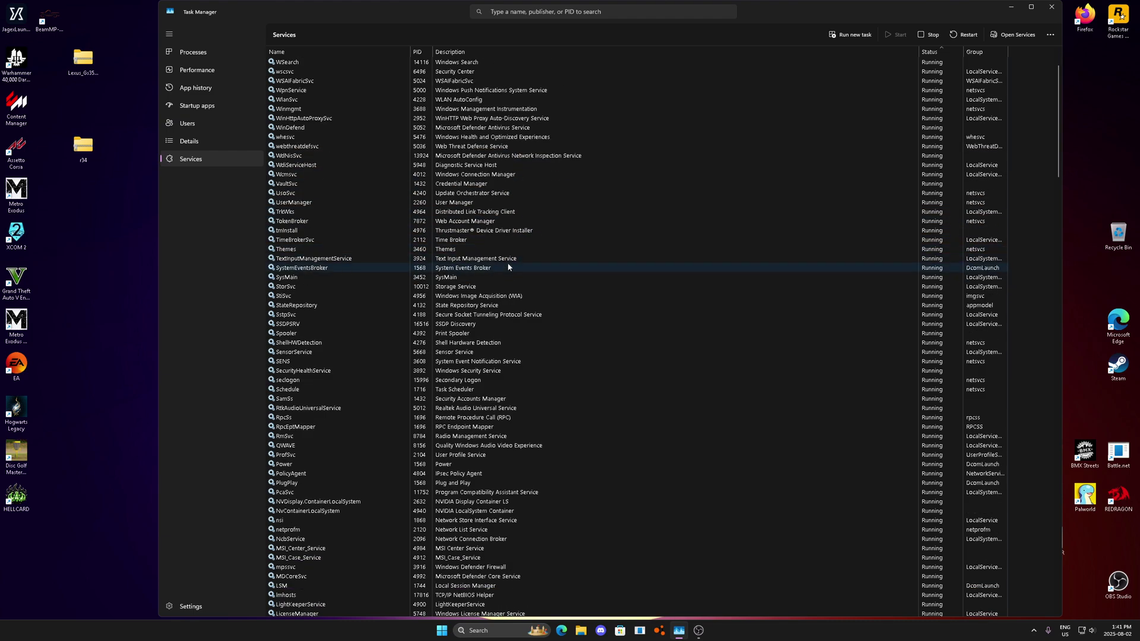
pyautogui.rightClick(511, 277)
pyautogui.click(517, 294)
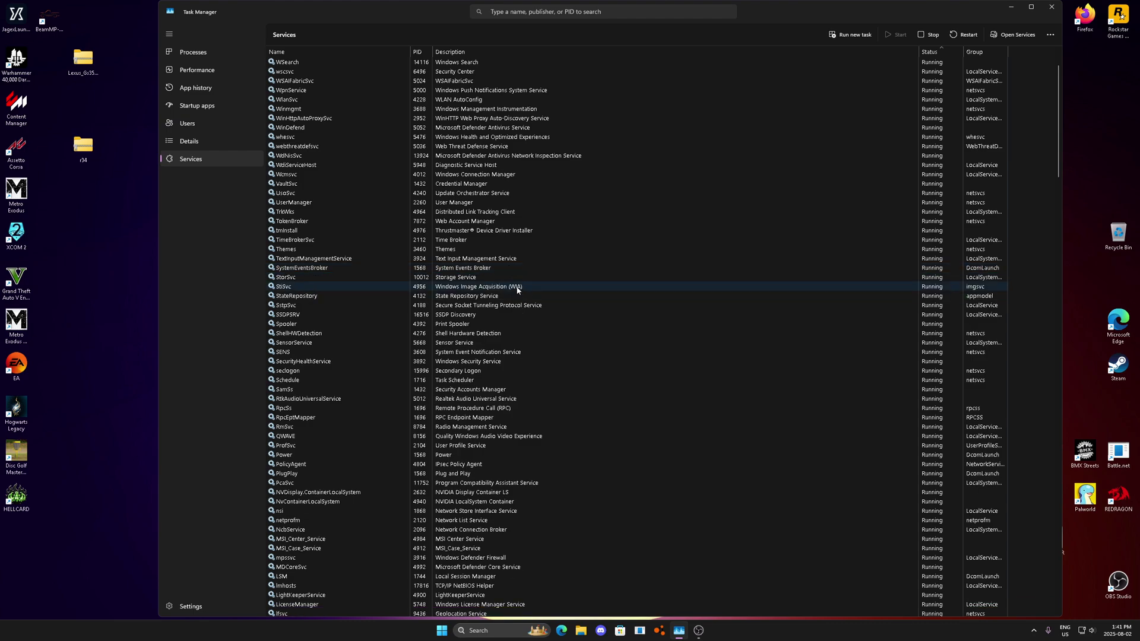
# Stop the RmSvc radio management service and the PlugPlay service.
pyautogui.scroll(-1, 511, 288)
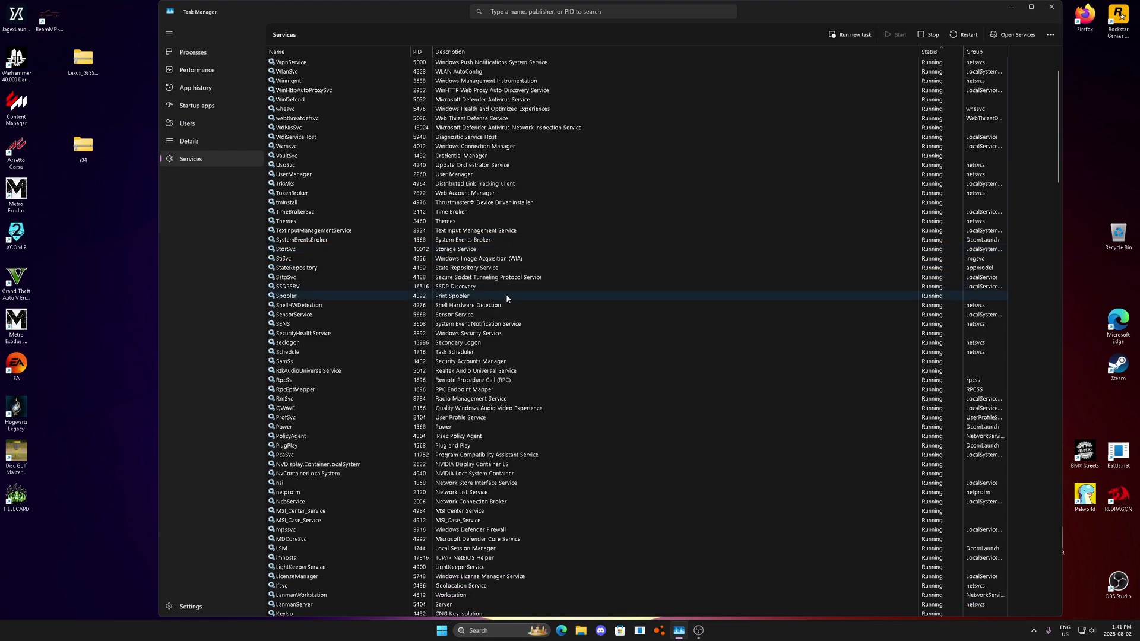
pyautogui.scroll(-3, 508, 294)
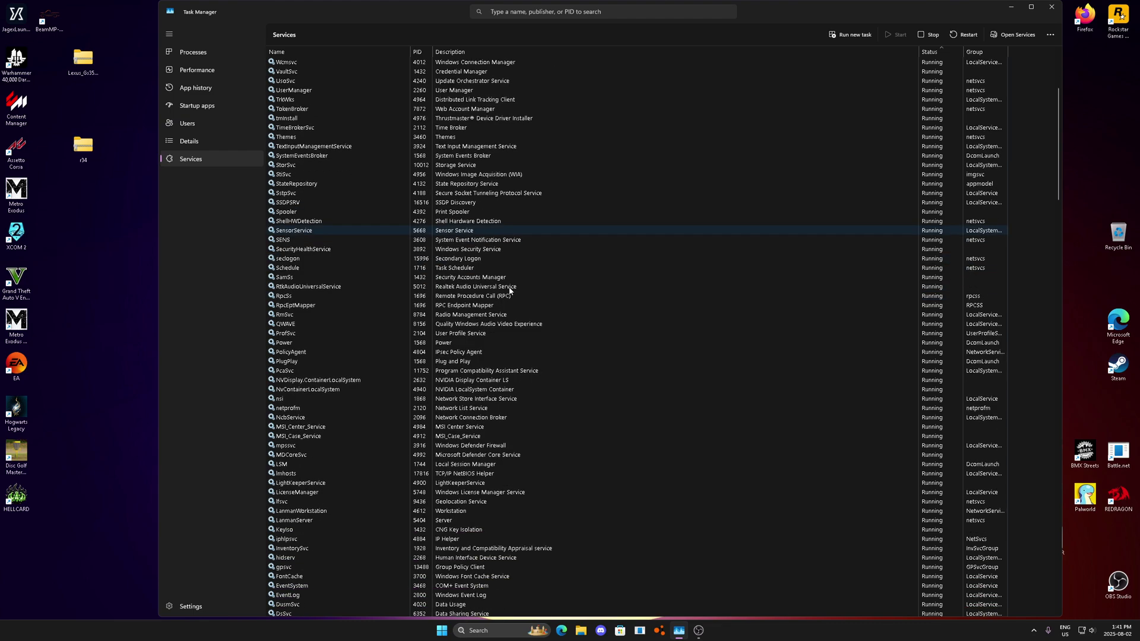
pyautogui.scroll(-1, 511, 298)
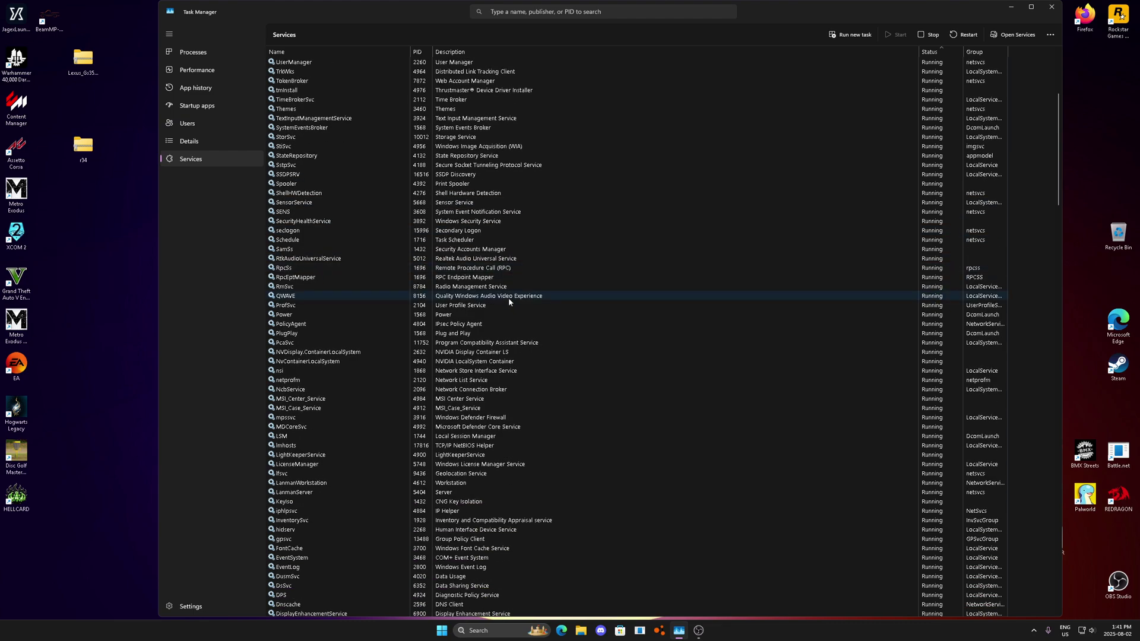
pyautogui.rightClick(505, 287)
pyautogui.click(516, 304)
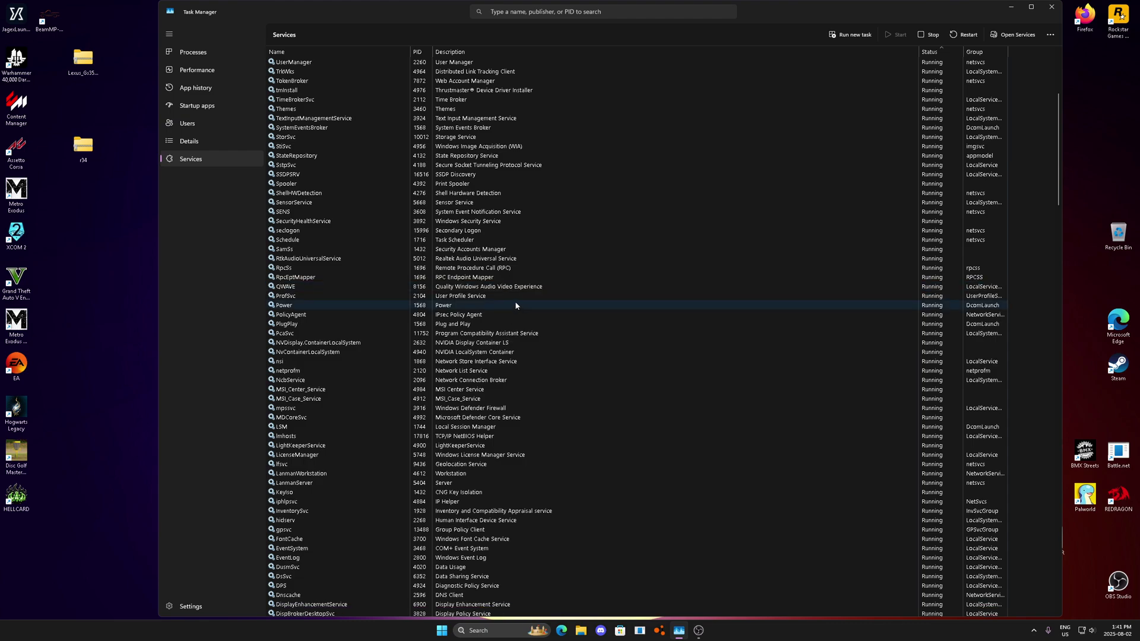
pyautogui.scroll(-1, 512, 294)
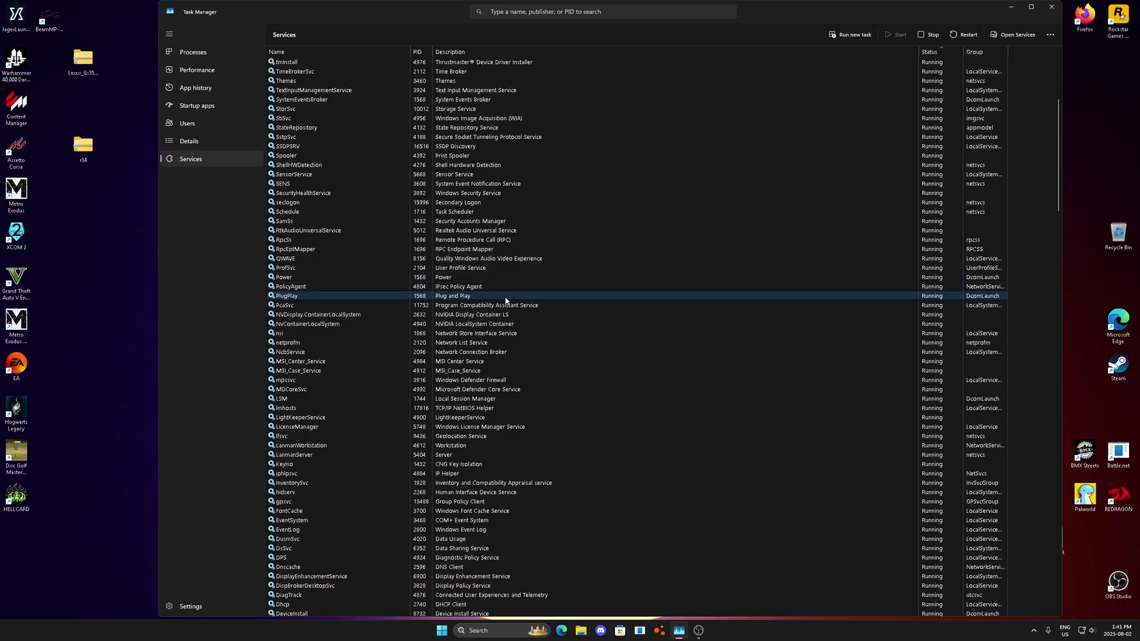
pyautogui.rightClick(514, 301)
pyautogui.click(518, 312)
# Find the two MSI services, MSI_Center_Service and MSI_Case_Service, and stop both.
pyautogui.scroll(-1, 518, 313)
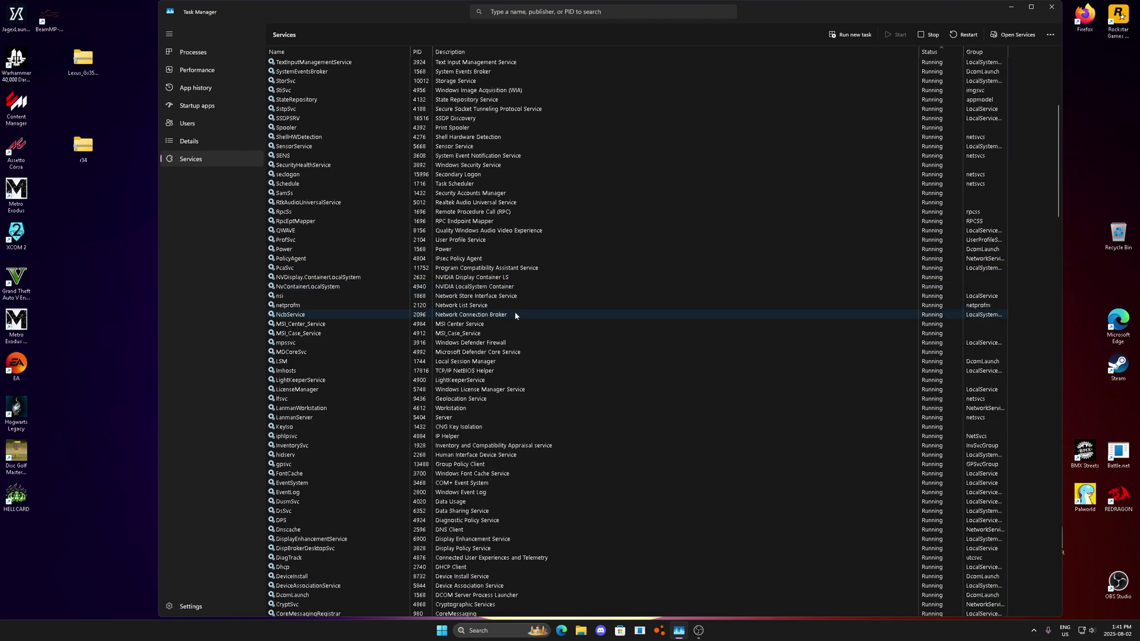
pyautogui.scroll(-1, 514, 315)
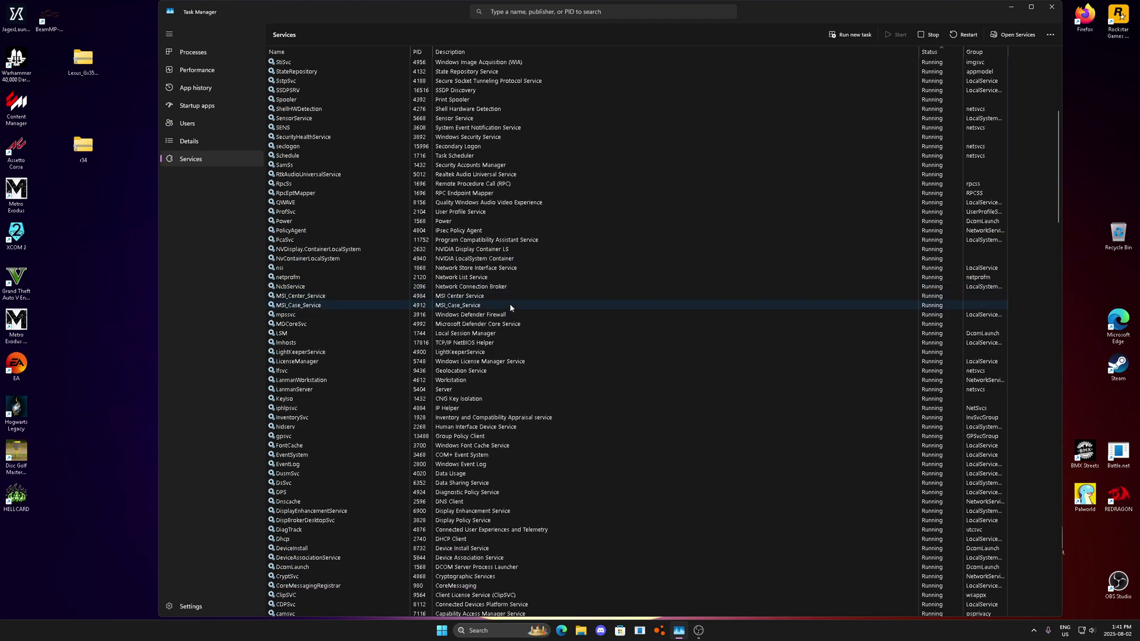
pyautogui.rightClick(512, 296)
pyautogui.click(522, 312)
pyautogui.rightClick(501, 297)
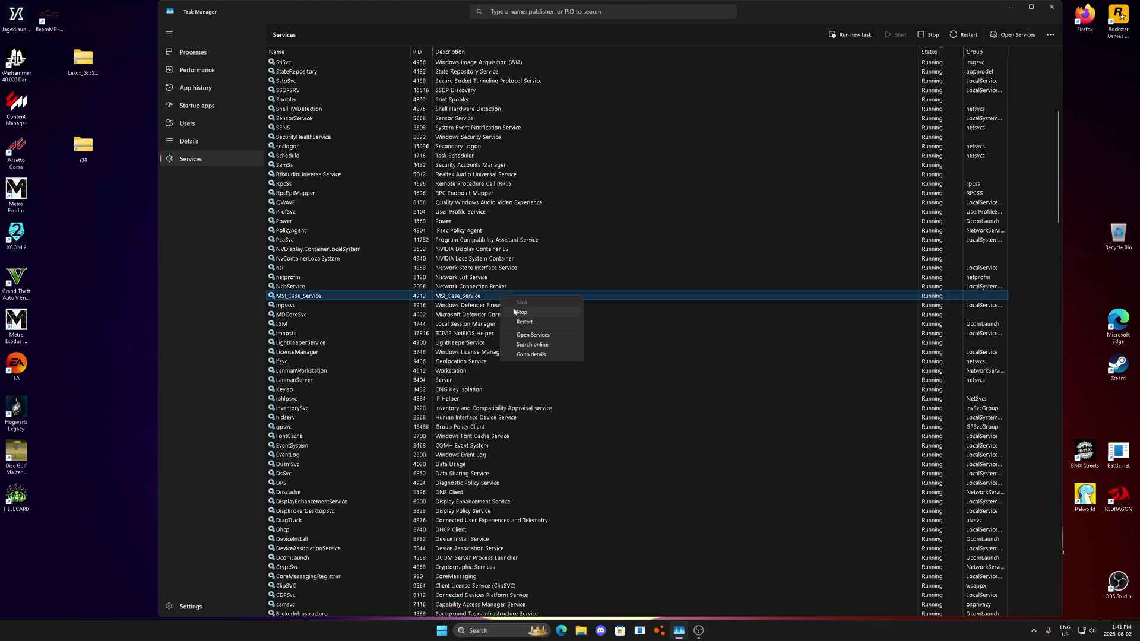
pyautogui.click(520, 312)
# Find the DeviceInstall entry for the Device Install Service and stop it.
pyautogui.scroll(-1, 503, 302)
pyautogui.scroll(-1, 504, 302)
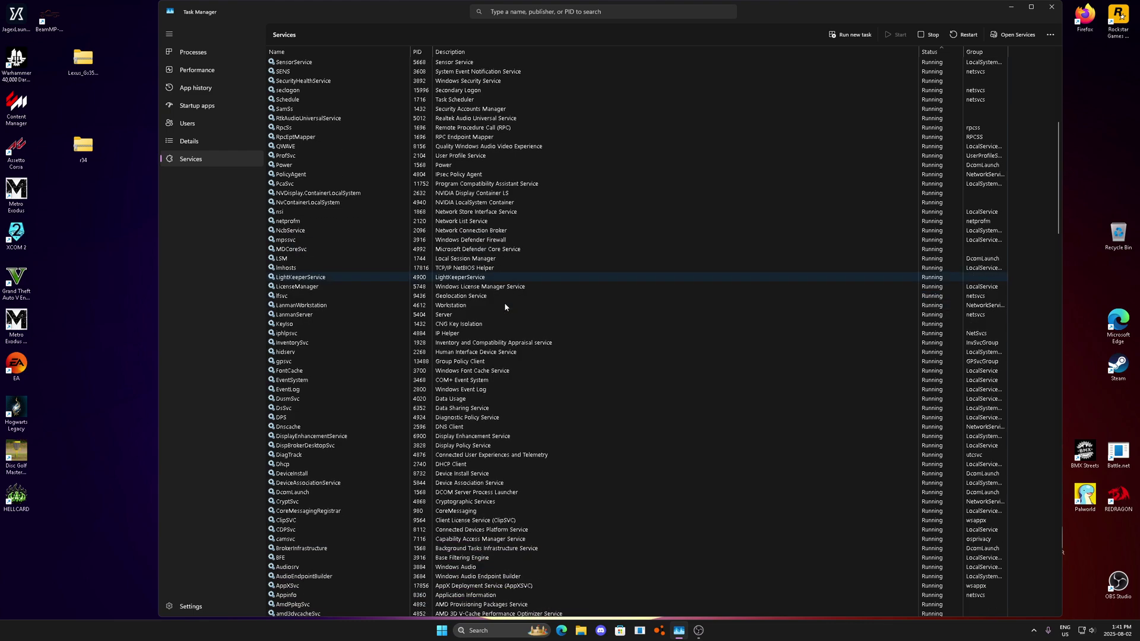
pyautogui.scroll(-2, 505, 303)
pyautogui.scroll(-1, 503, 303)
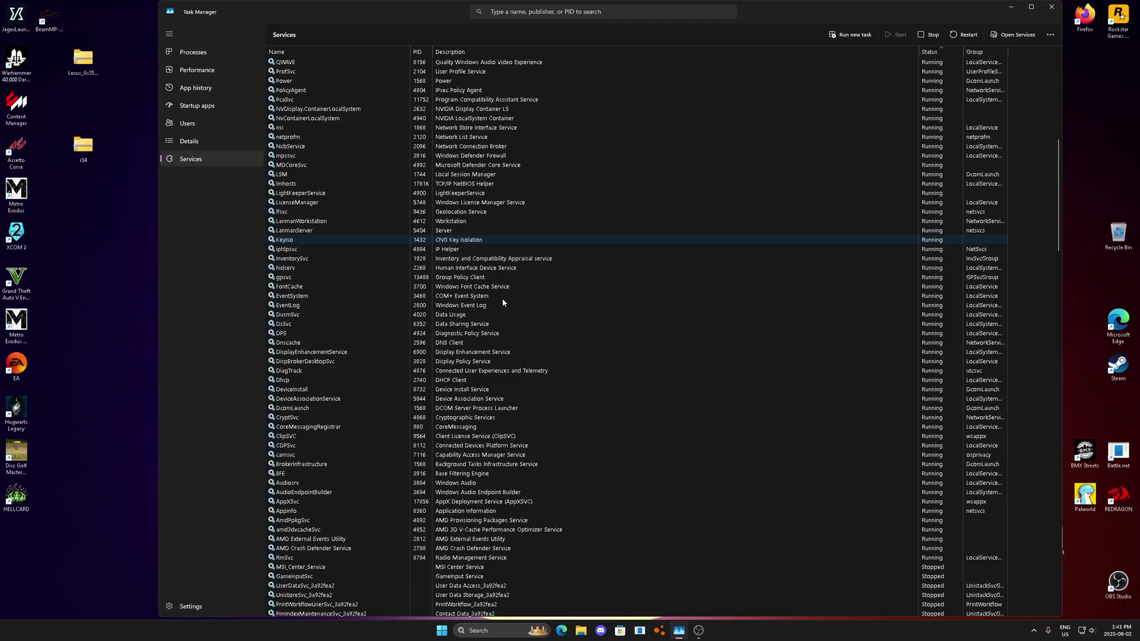
pyautogui.scroll(-1, 518, 366)
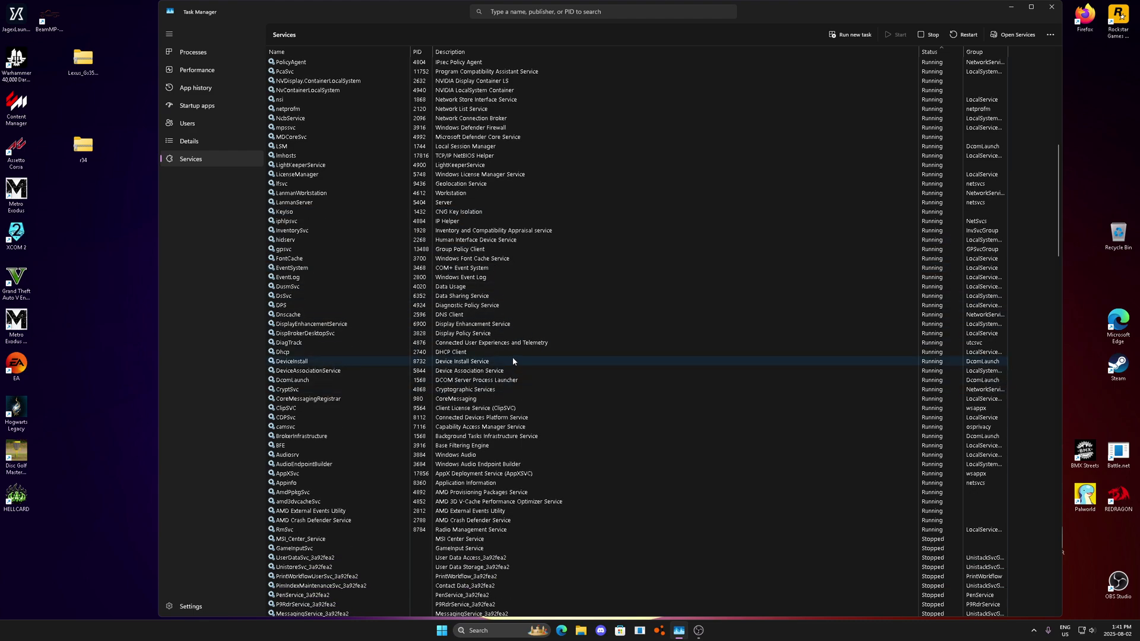
pyautogui.rightClick(519, 362)
pyautogui.click(533, 376)
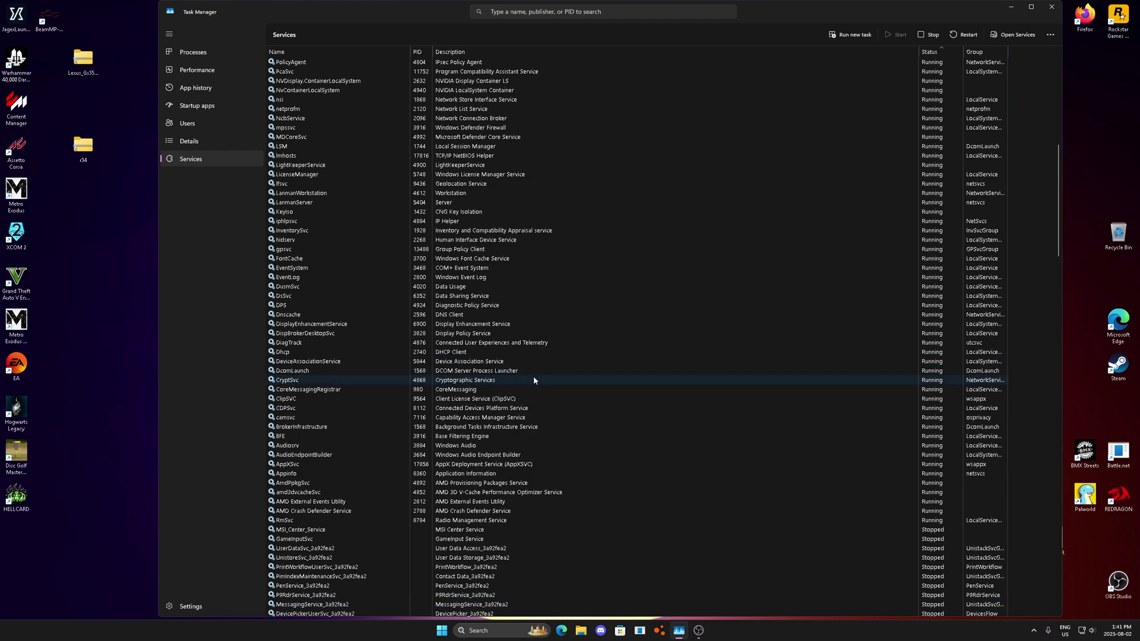
# Check the remaining running services as far as the stopped ones, and return to the beginning of the list.
pyautogui.scroll(-1, 516, 366)
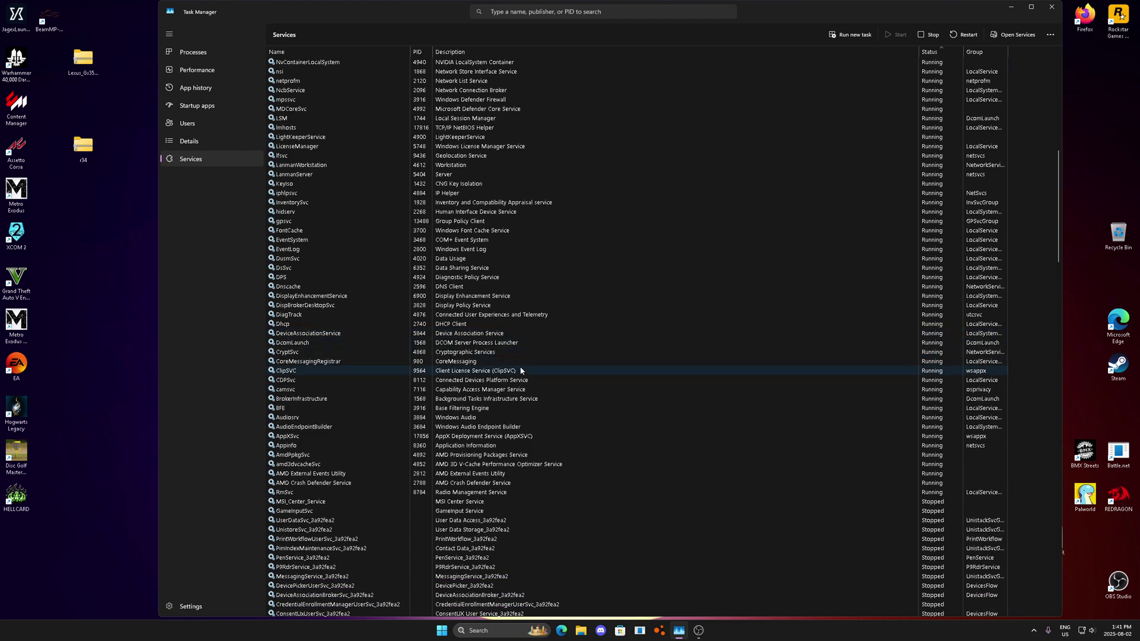
pyautogui.scroll(-1, 515, 409)
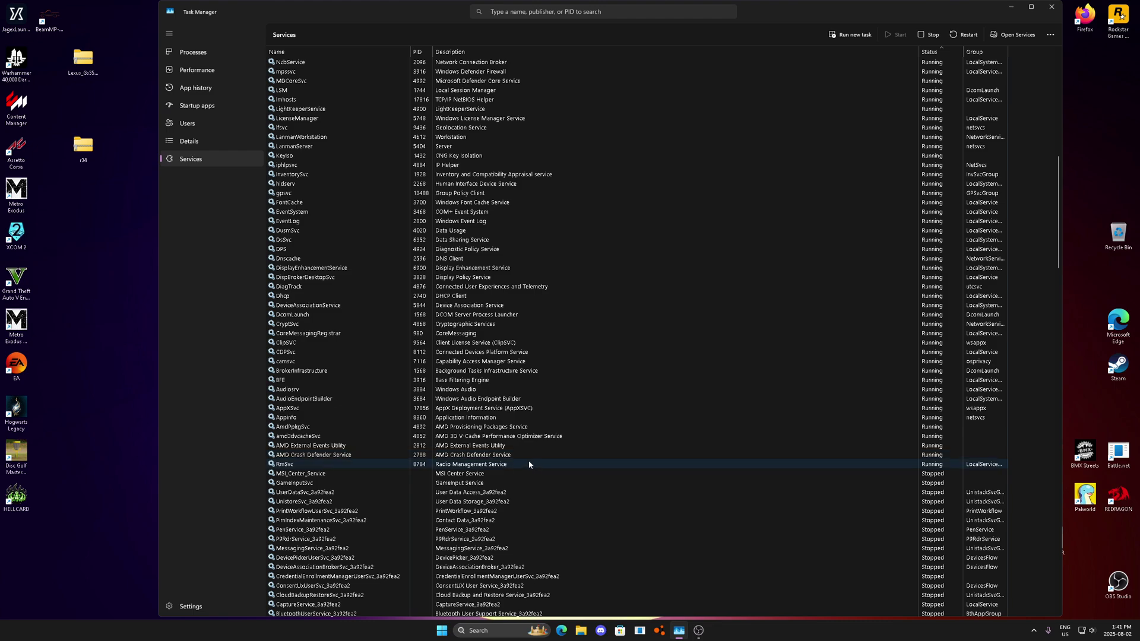
pyautogui.scroll(15, 528, 461)
pyautogui.scroll(1, 524, 457)
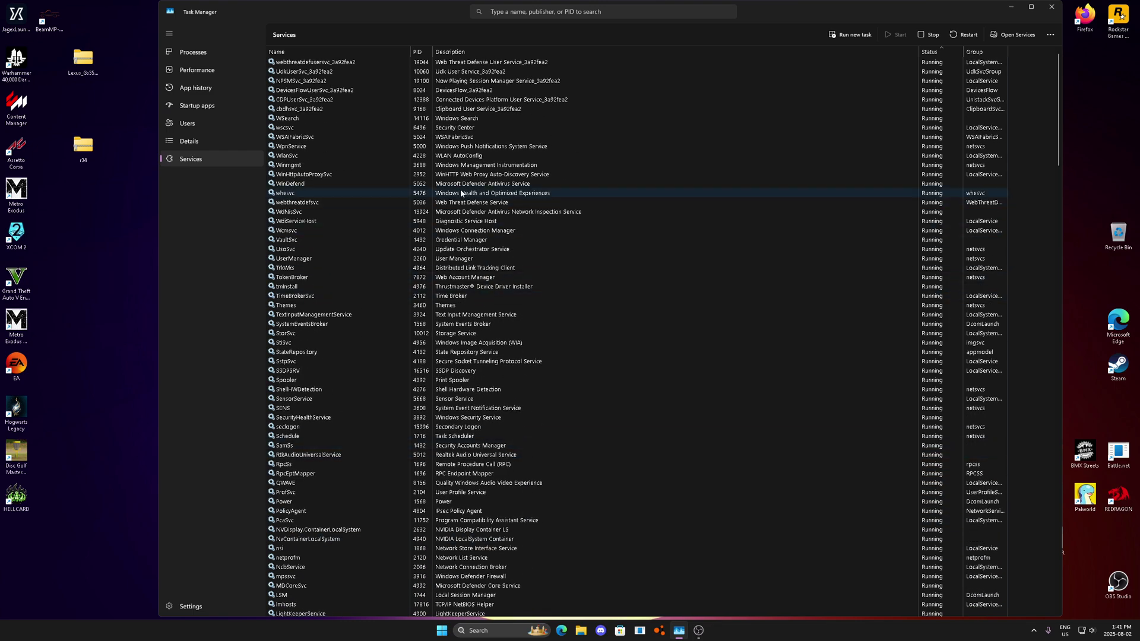
# Examine the running processes sorted by CPU and by memory usage, and expand the Resume group.
pyautogui.click(211, 51)
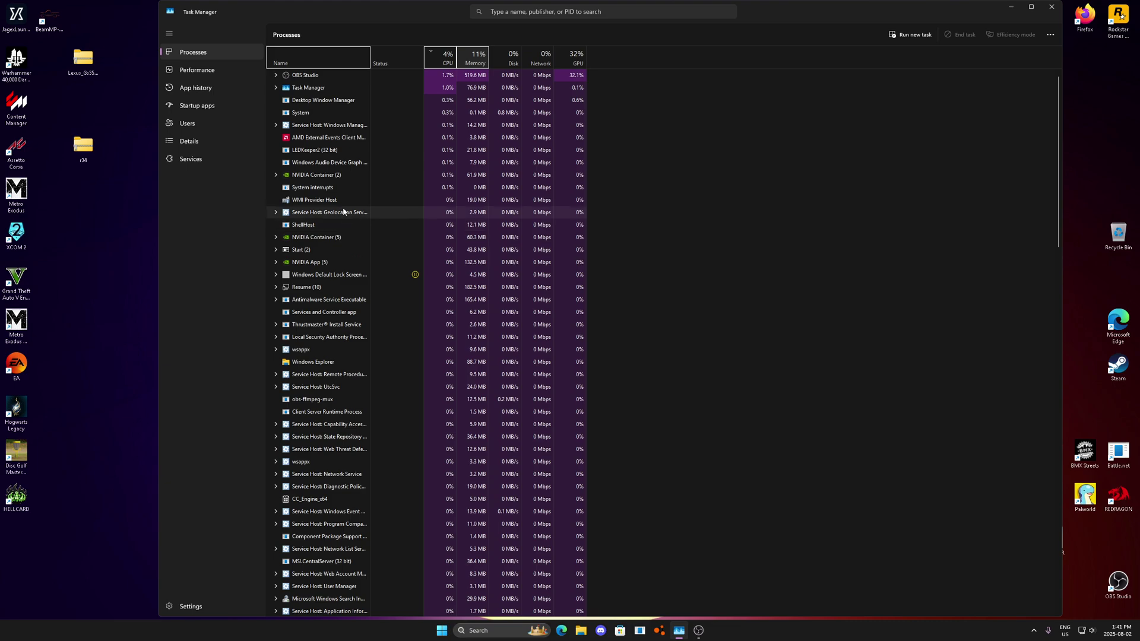
pyautogui.click(448, 61)
pyautogui.click(443, 62)
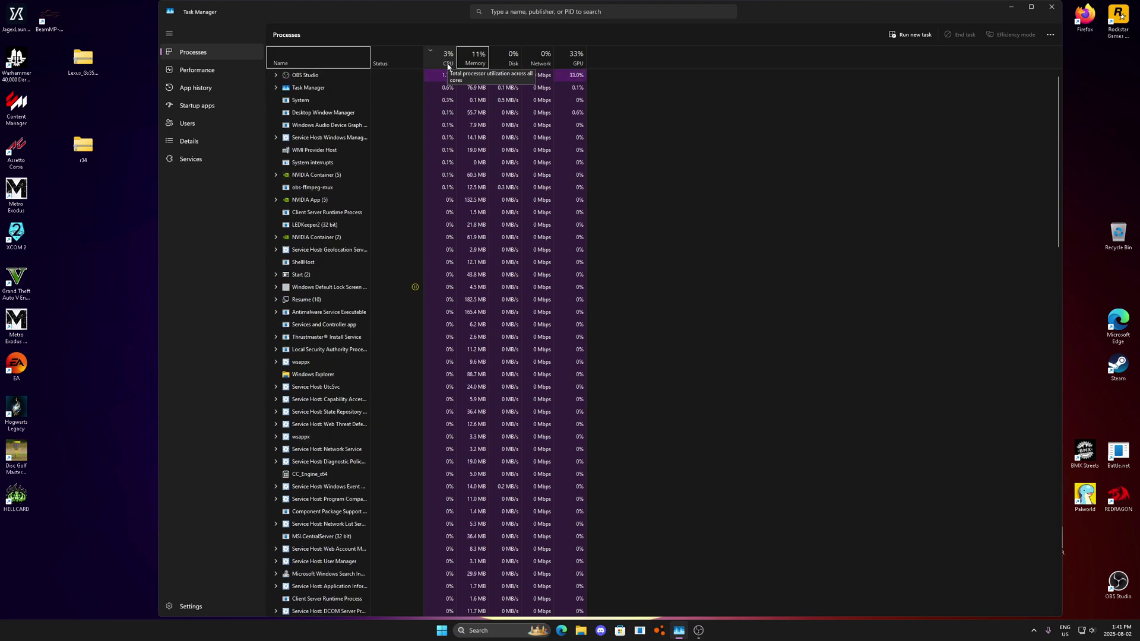
pyautogui.scroll(-10, 456, 247)
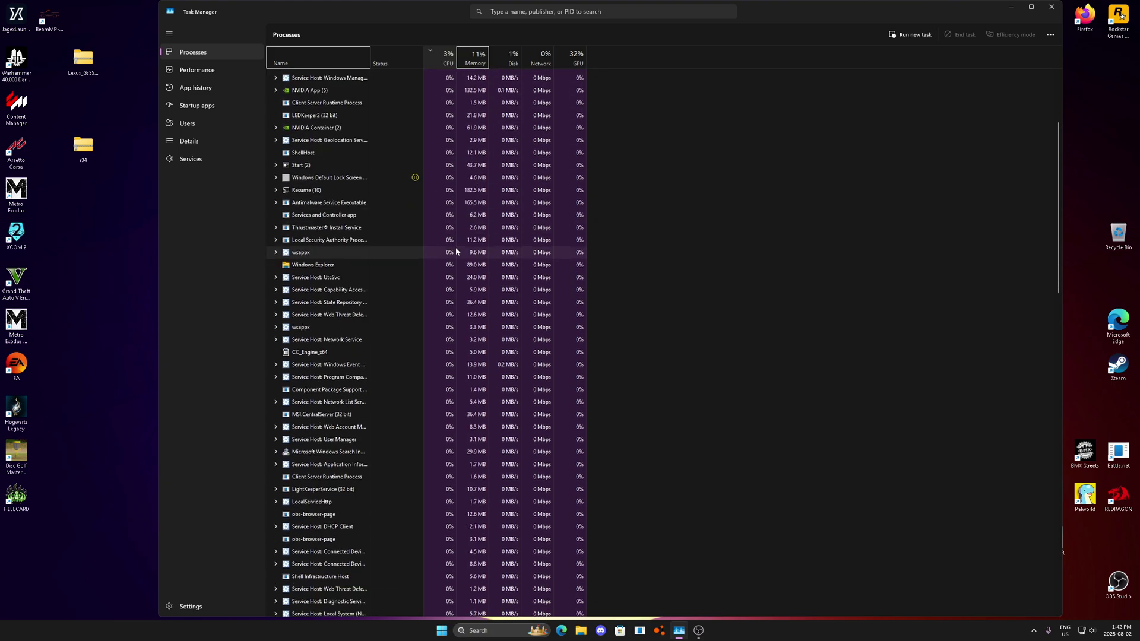
pyautogui.scroll(10, 449, 252)
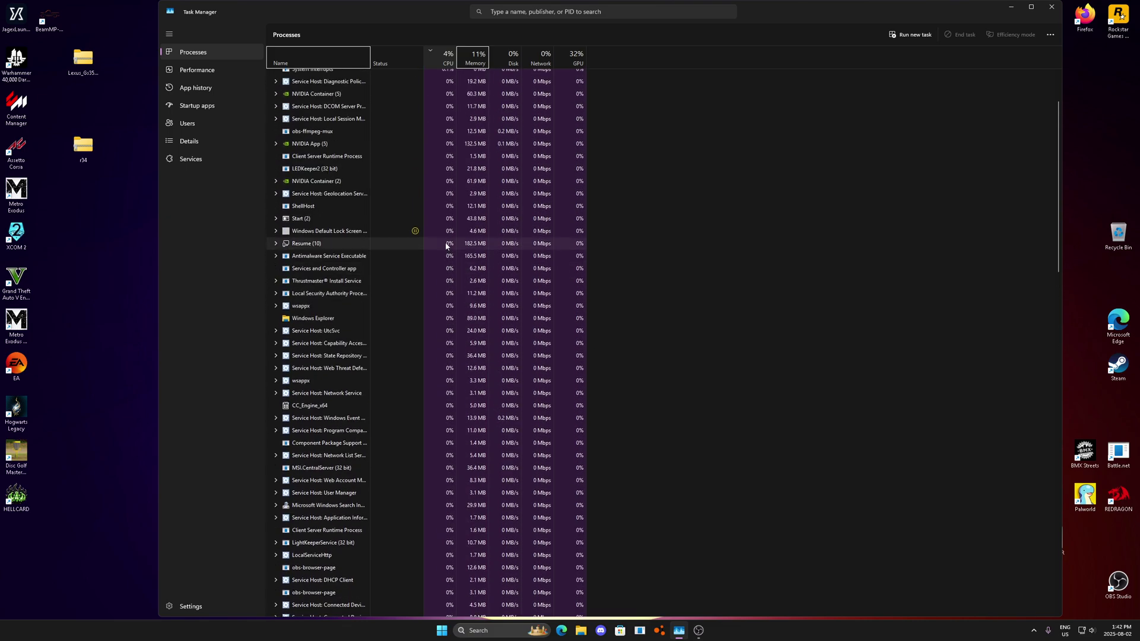
pyautogui.click(477, 64)
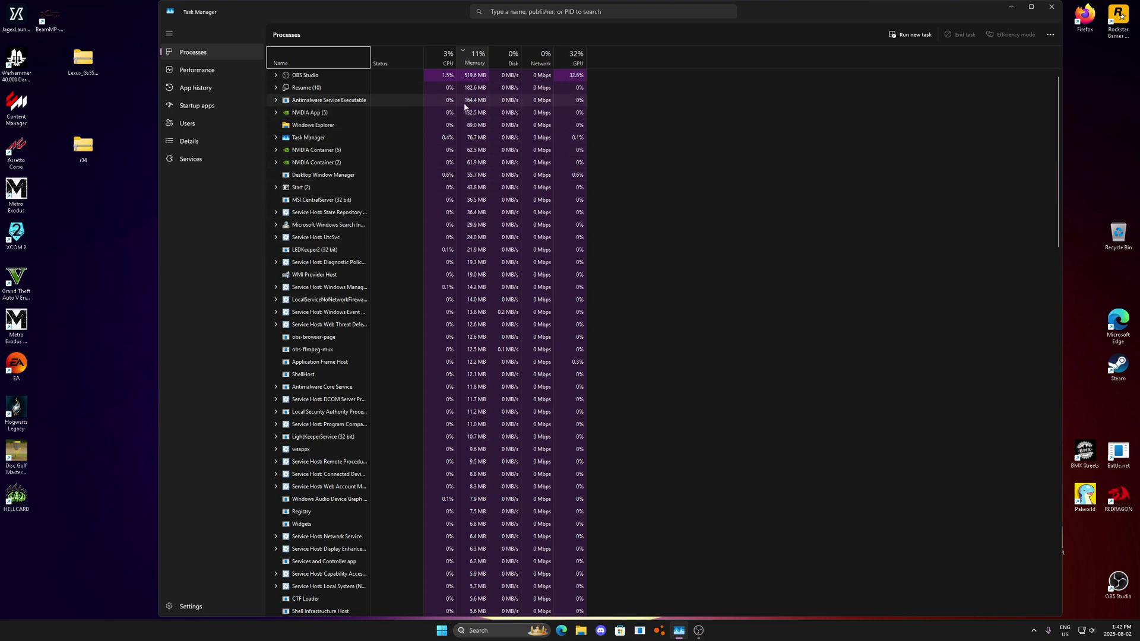
pyautogui.click(270, 88)
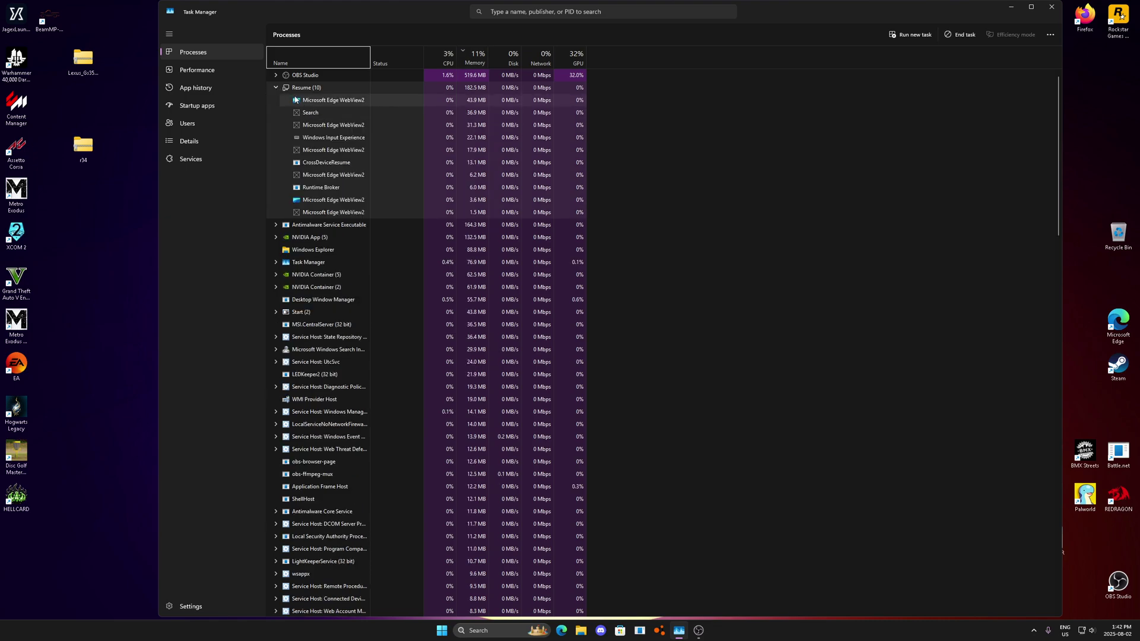
# End a running msedgewebview2.exe task in the detailed process list and confirm ending it.
pyautogui.click(205, 141)
pyautogui.click(207, 163)
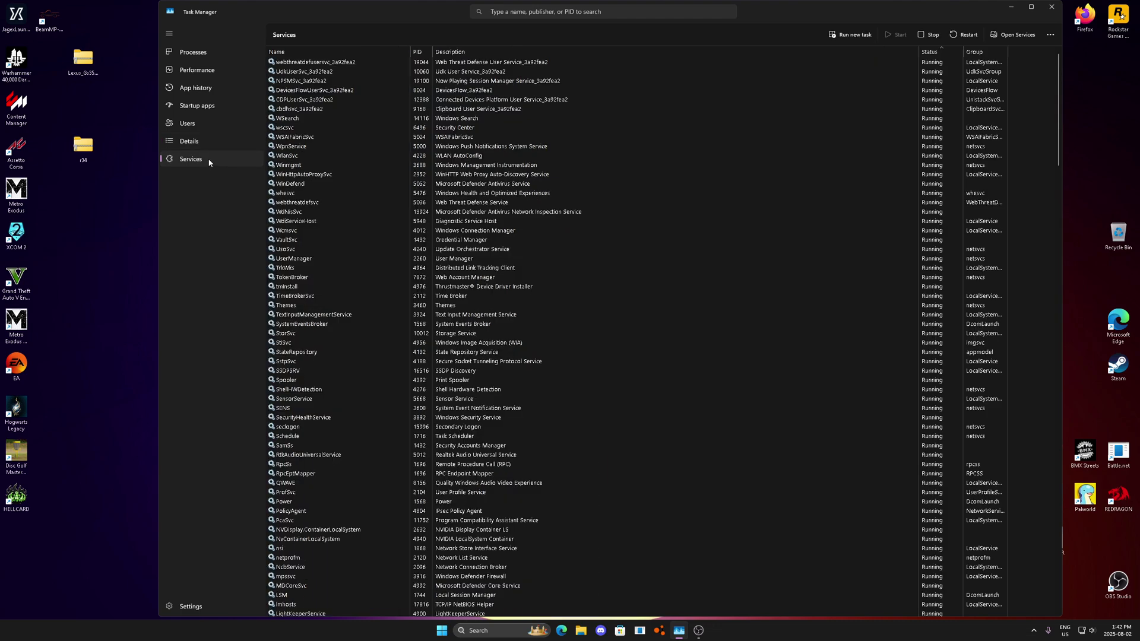
pyautogui.click(191, 141)
pyautogui.rightClick(309, 64)
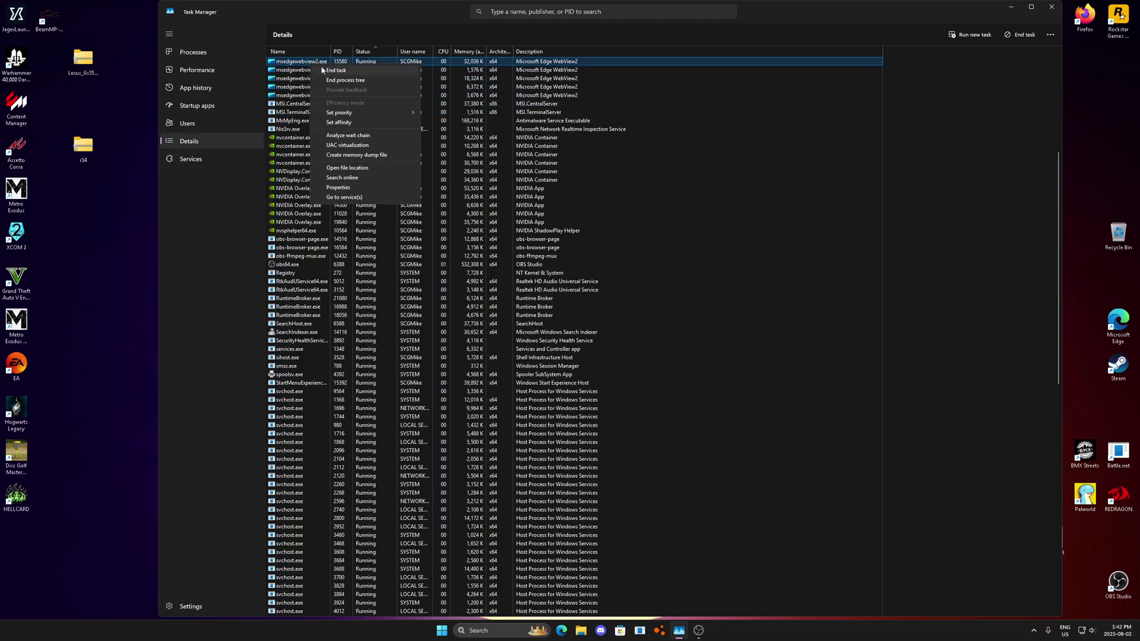
pyautogui.click(323, 71)
pyautogui.click(547, 337)
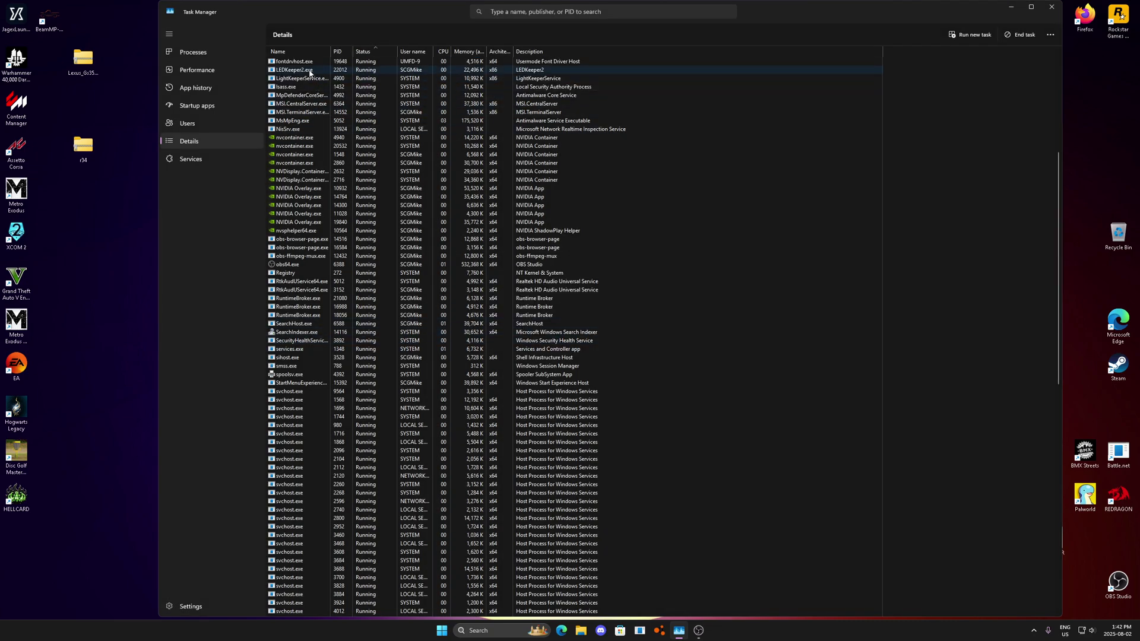
# Close Task Manager and open System Configuration by searching Windows for msconfig.
pyautogui.scroll(10, 320, 131)
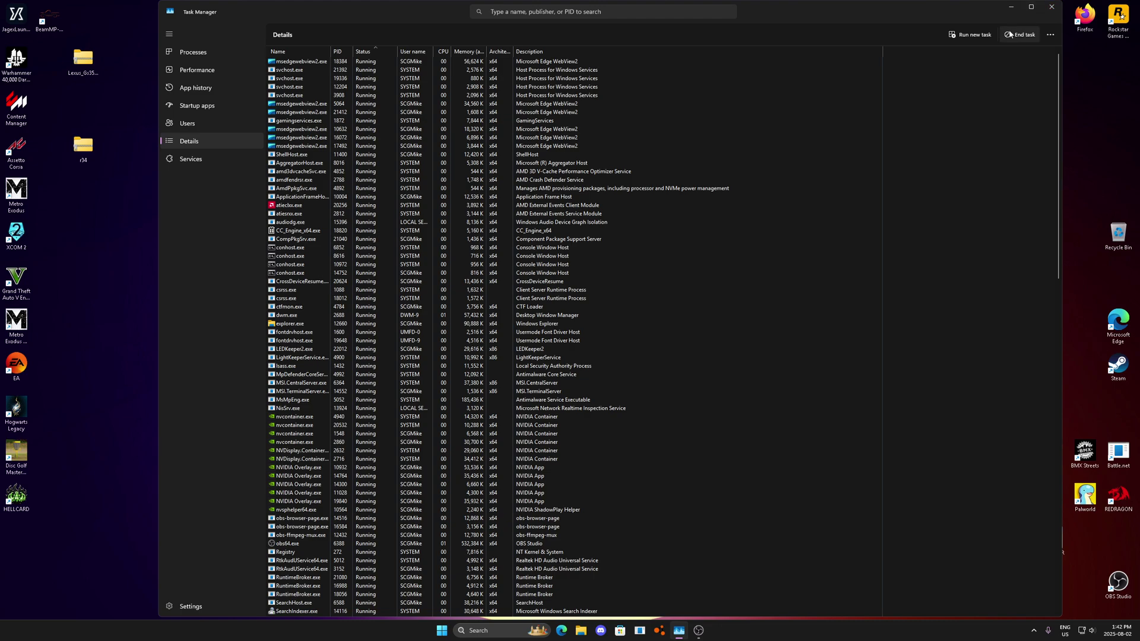
pyautogui.click(1048, 6)
pyautogui.click(497, 626)
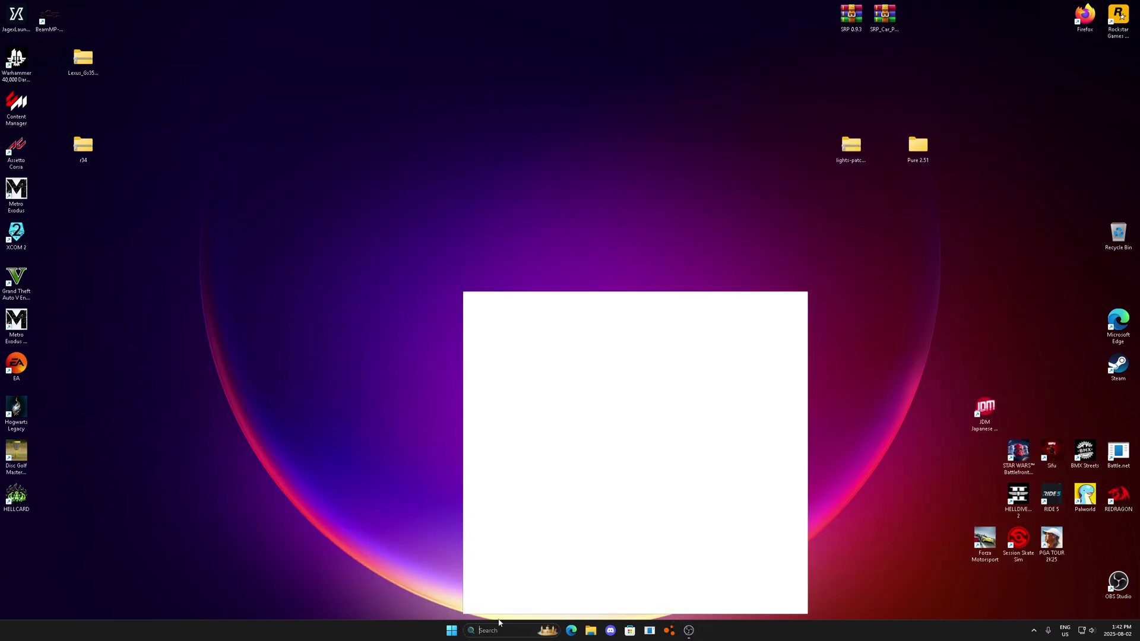
pyautogui.write('msconfig')
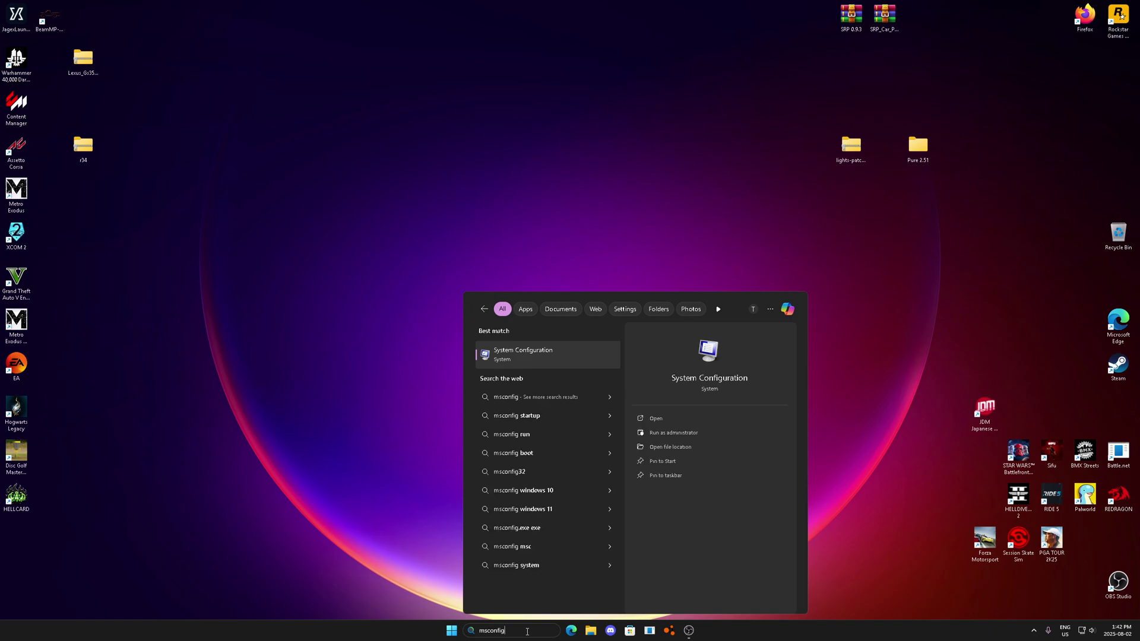
pyautogui.press('Return')
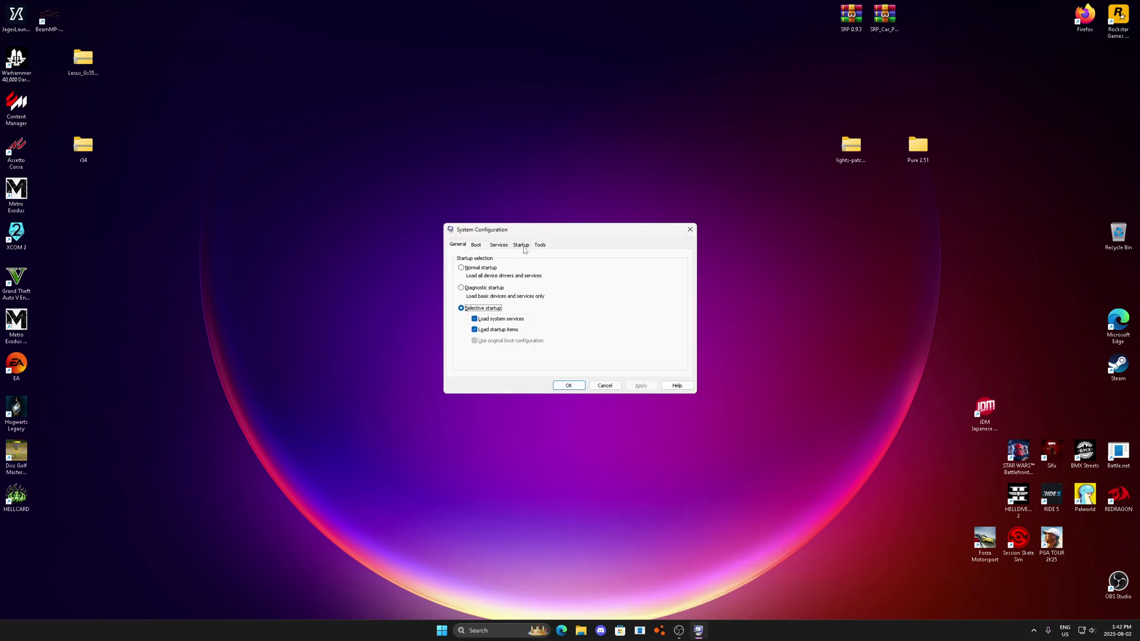
# Open the startup items from System Configuration in Task Manager and check which startup apps are enabled.
pyautogui.click(522, 246)
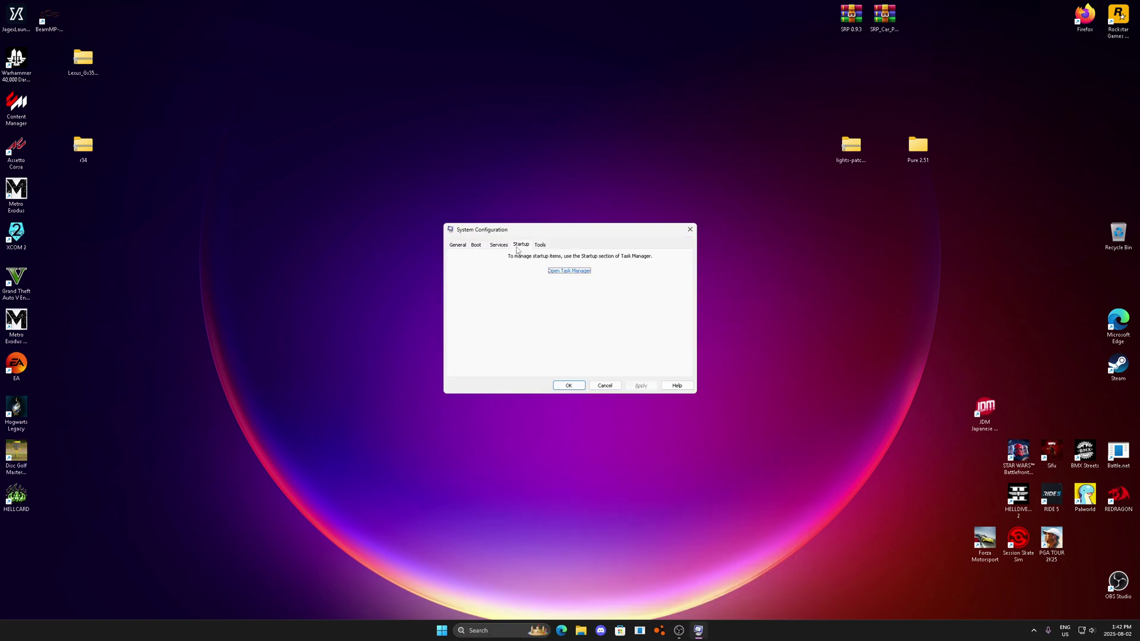
pyautogui.click(563, 272)
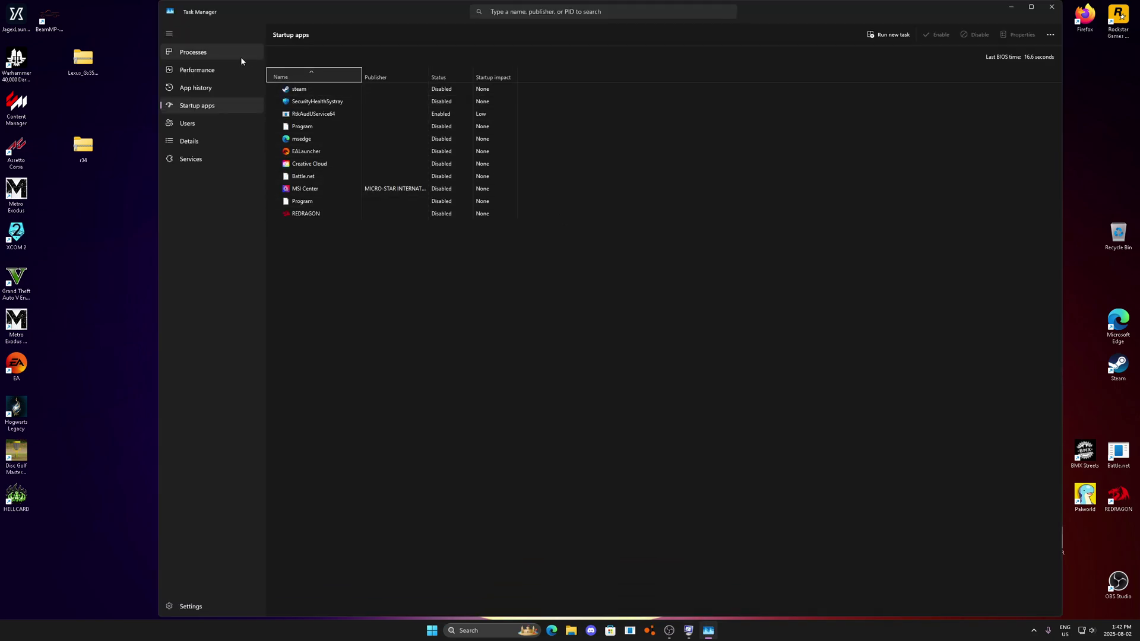
pyautogui.click(209, 107)
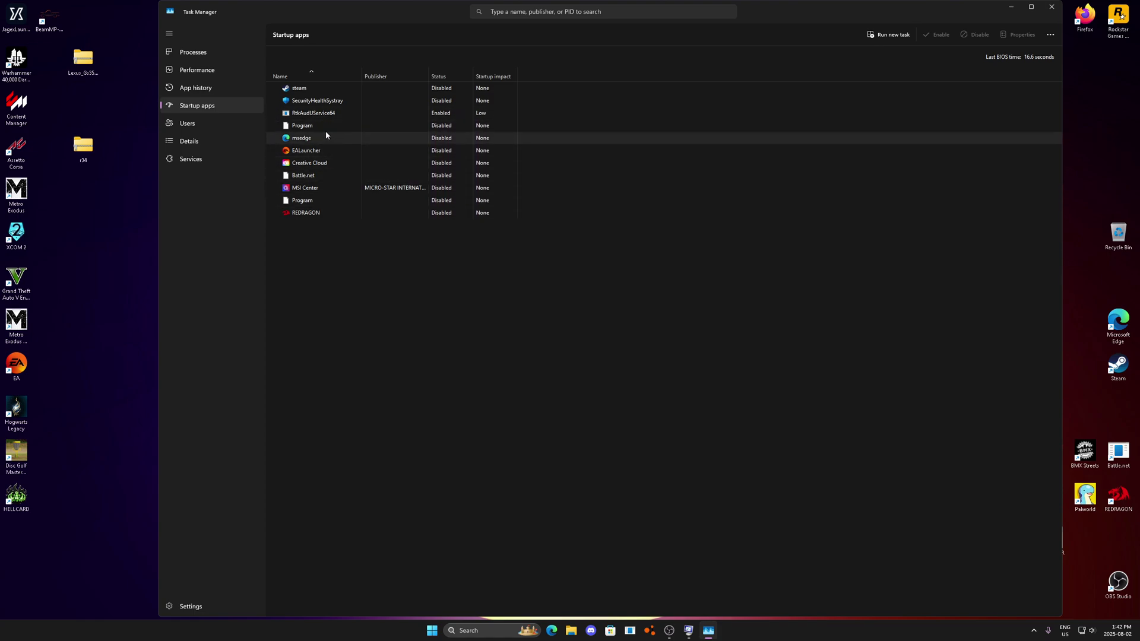
# Check the app history and the CPU performance graph, and close Task Manager and System Configuration.
pyautogui.click(201, 89)
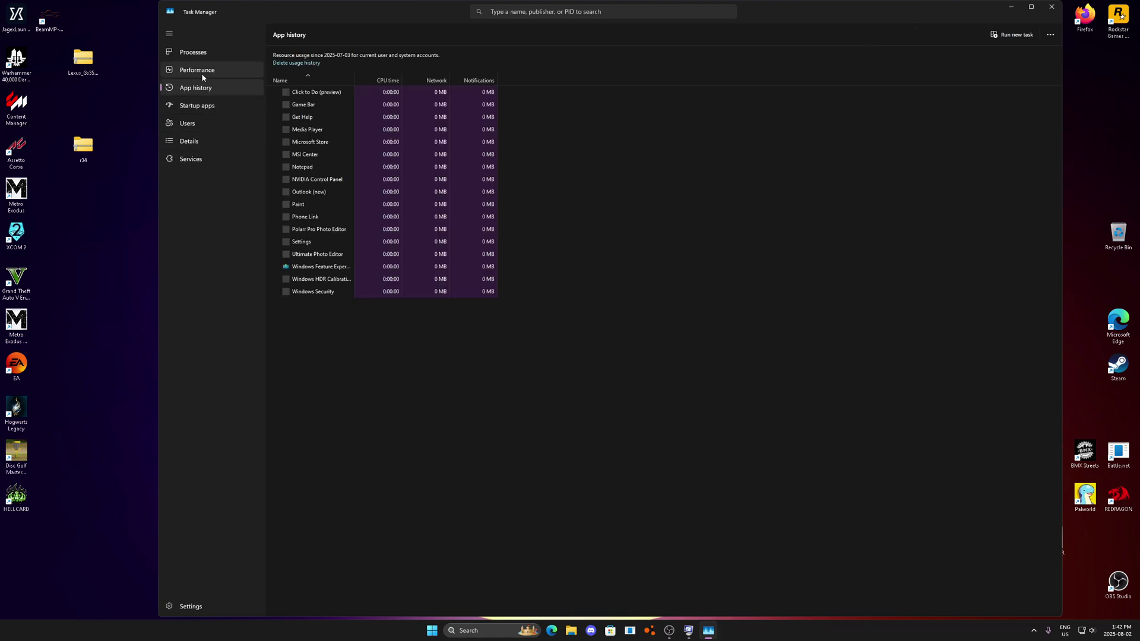
pyautogui.click(201, 77)
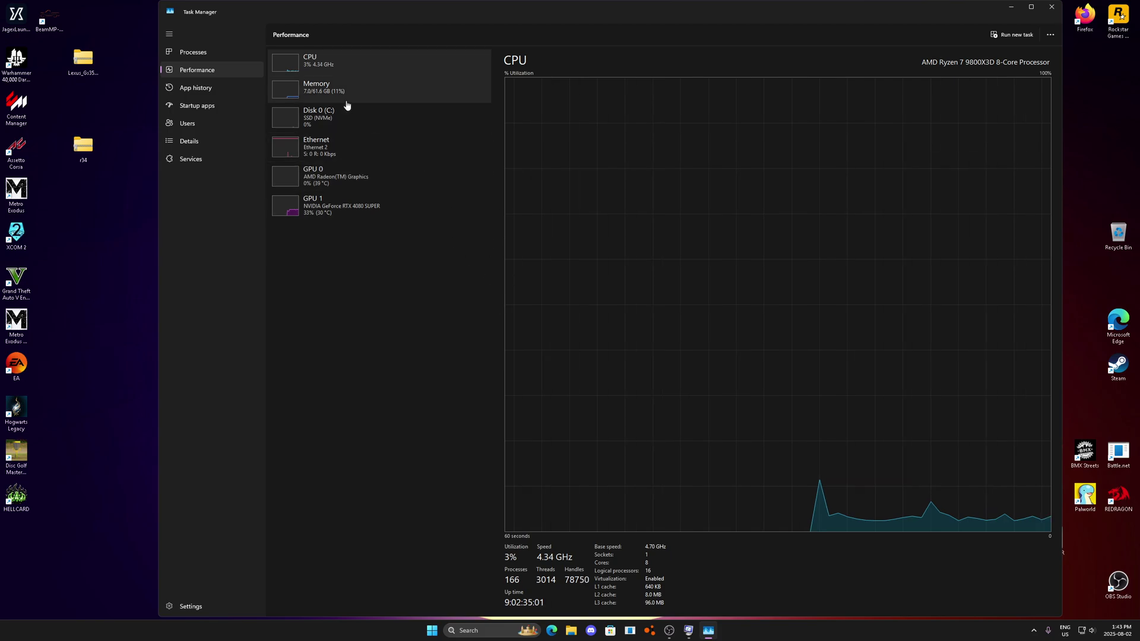
pyautogui.click(1034, 630)
pyautogui.click(350, 287)
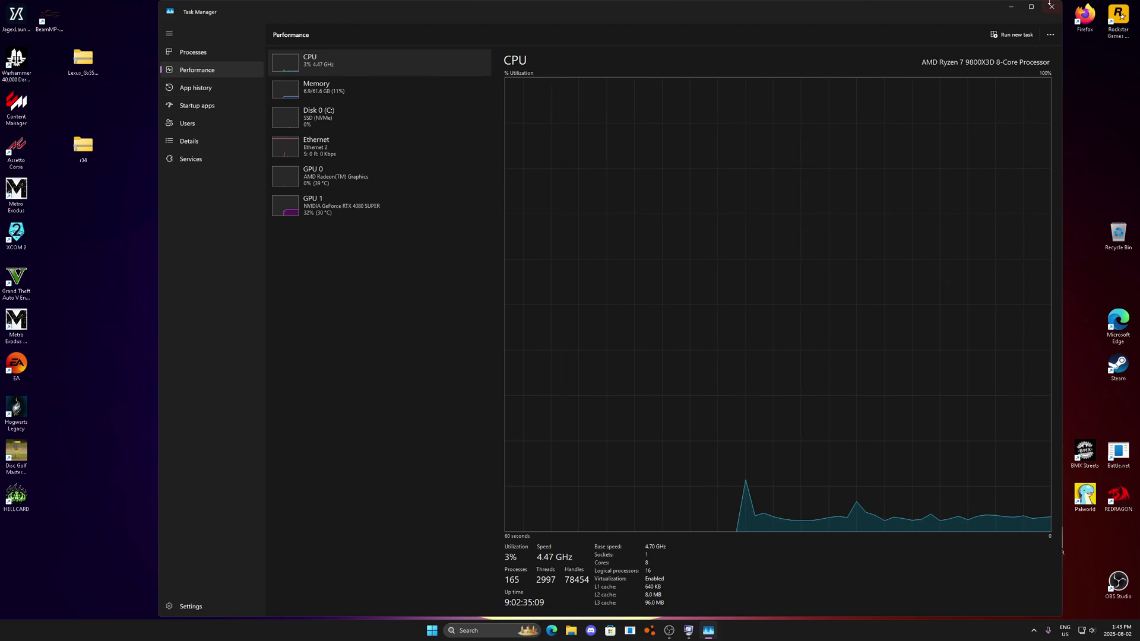
pyautogui.click(1050, 6)
pyautogui.click(689, 229)
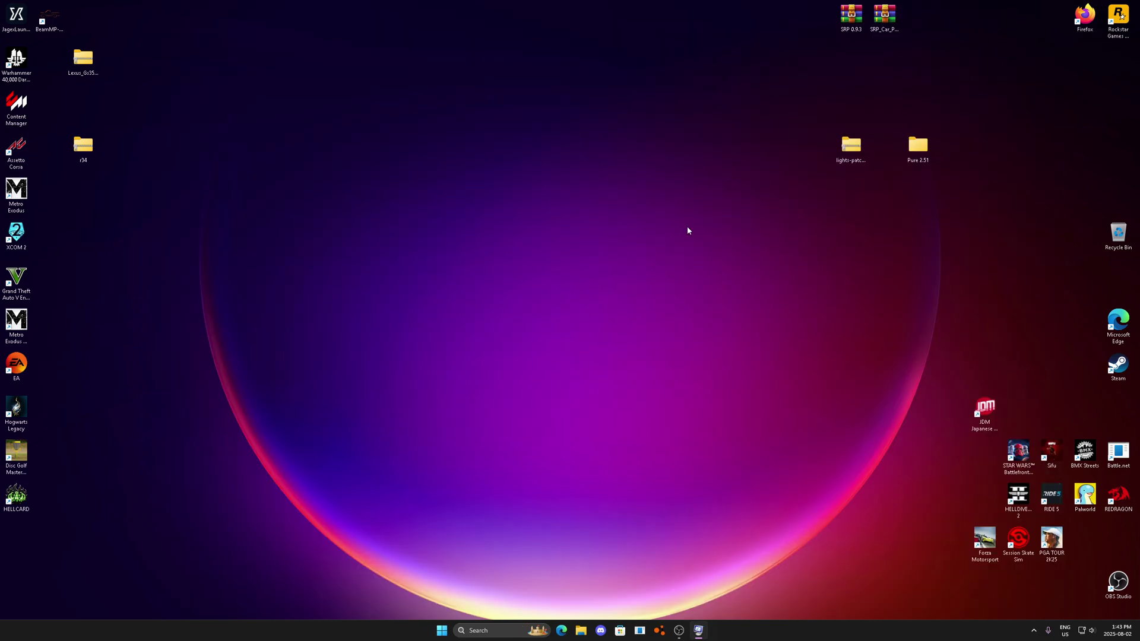
# Open Registry Editor by searching Windows for regedit.
pyautogui.click(495, 630)
pyautogui.write('regedit')
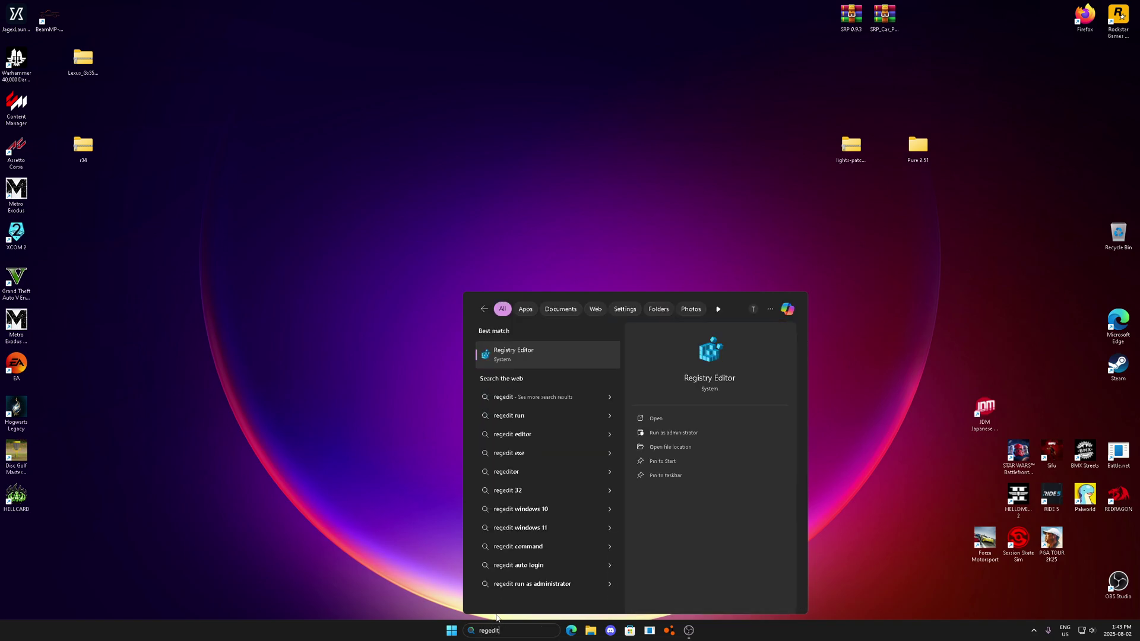
pyautogui.press('Return')
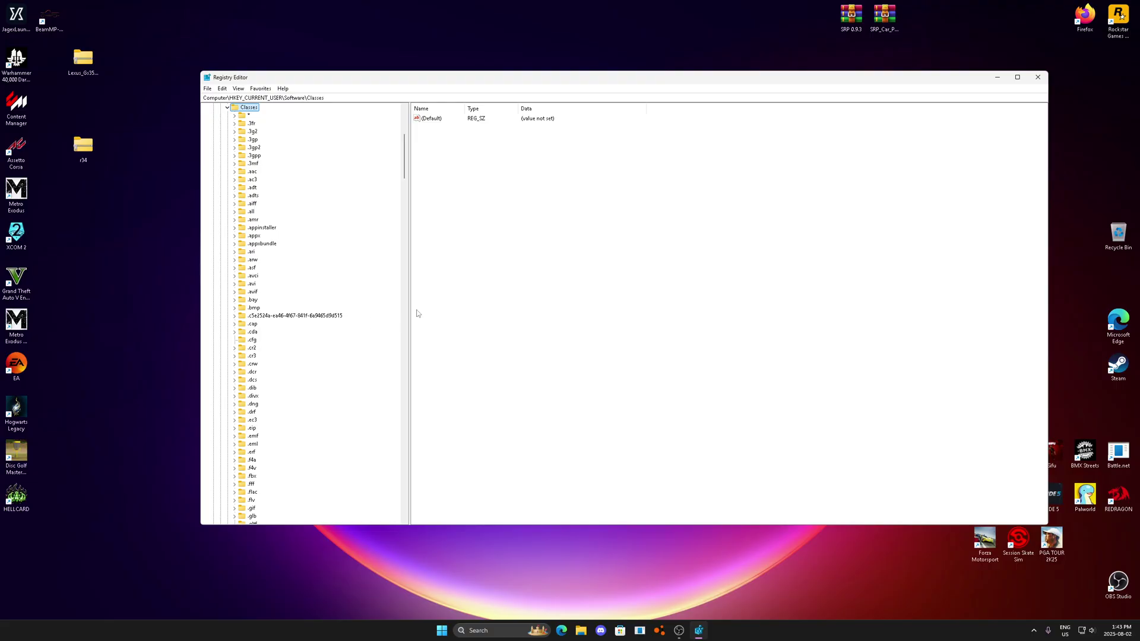
# Delete the iRacing key under HKEY_CURRENT_USER\Software and confirm the permanent deletion.
pyautogui.moveTo(406, 159); pyautogui.dragTo(391, 410)
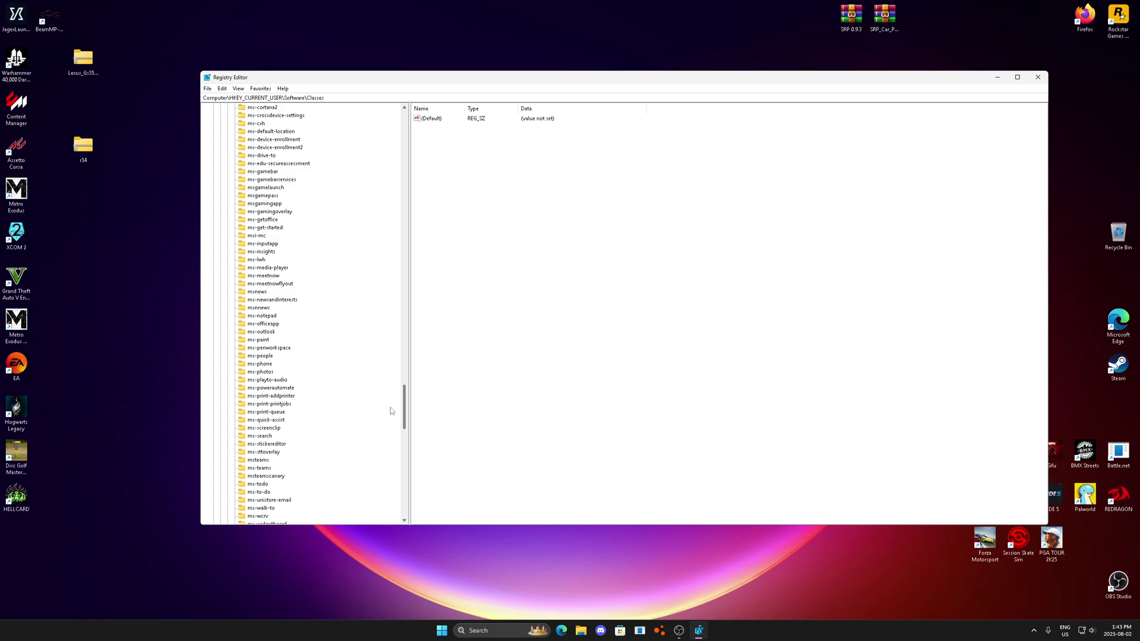
pyautogui.scroll(-6, 262, 353)
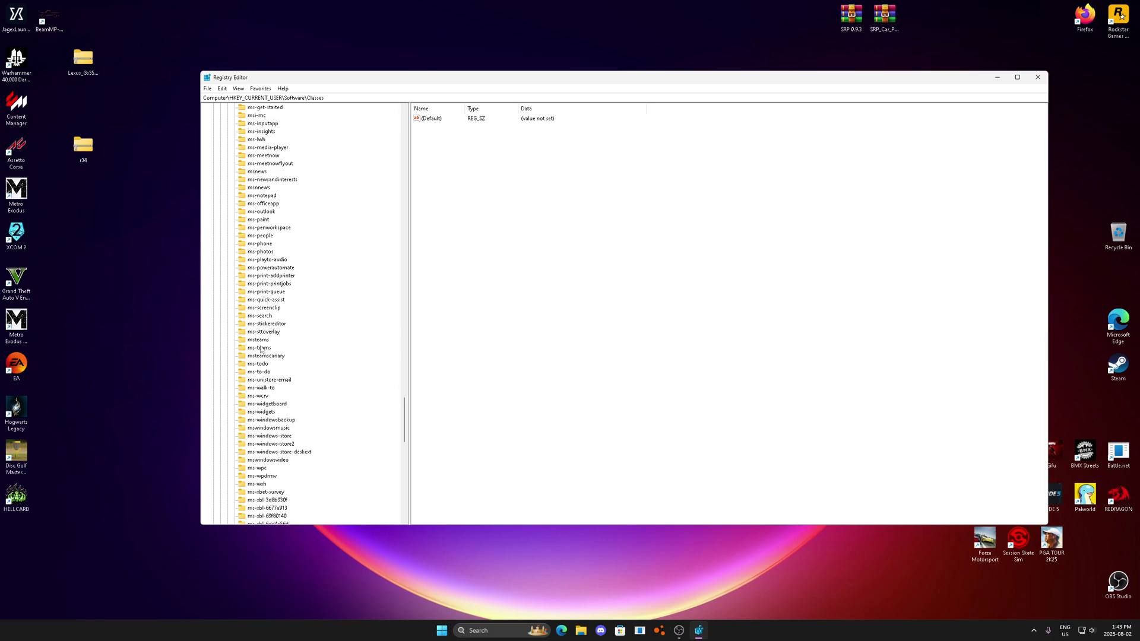
pyautogui.scroll(-6, 259, 367)
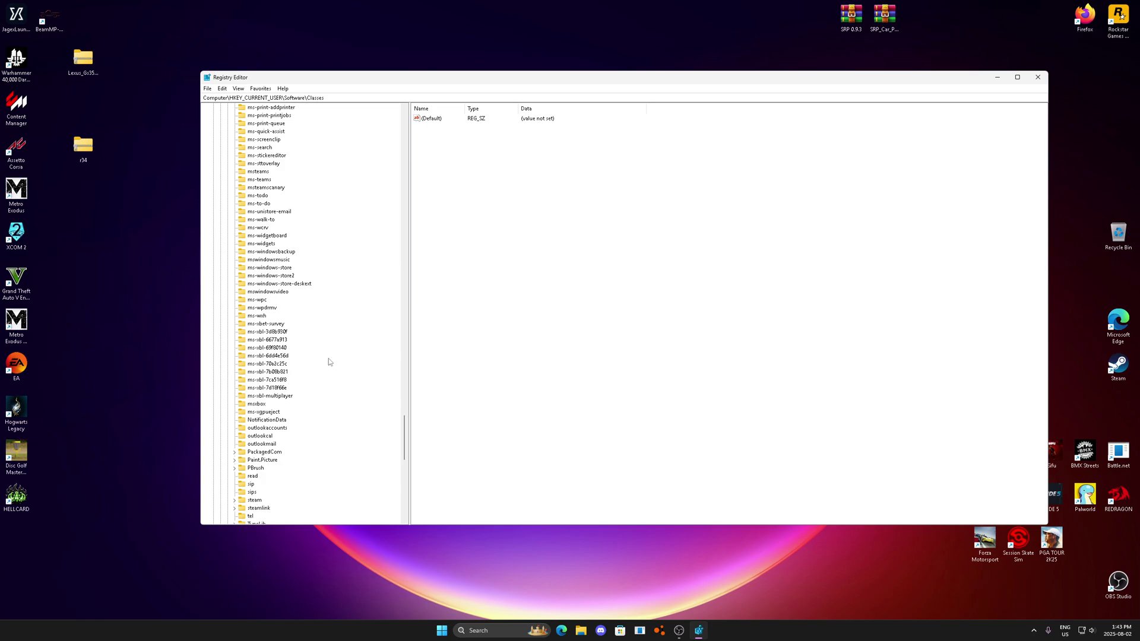
pyautogui.scroll(-7, 321, 364)
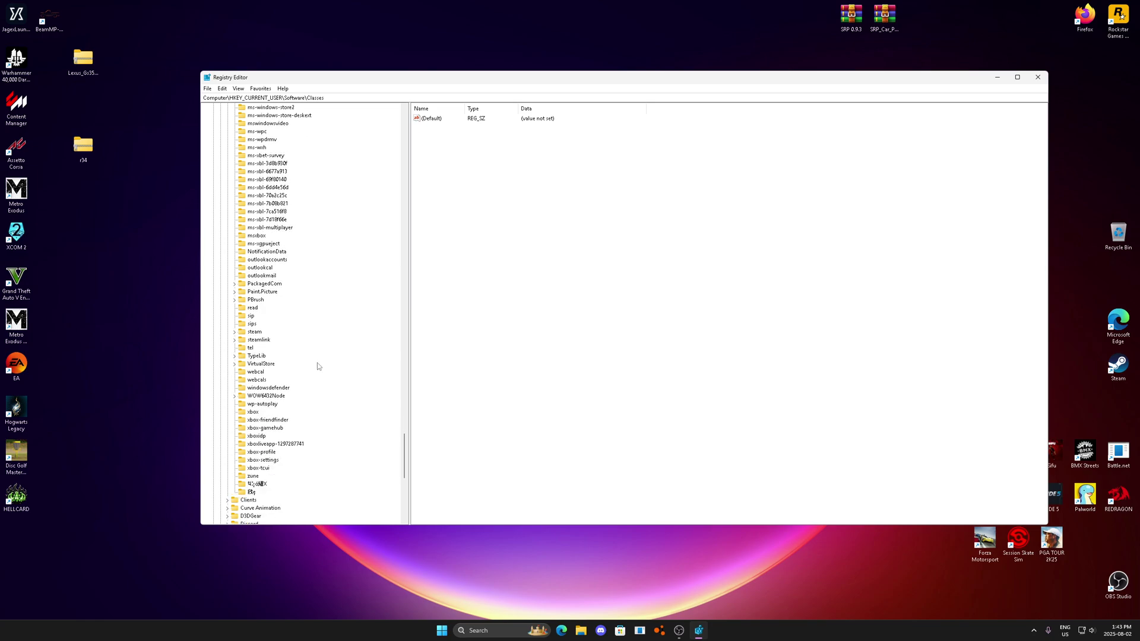
pyautogui.scroll(-2, 313, 369)
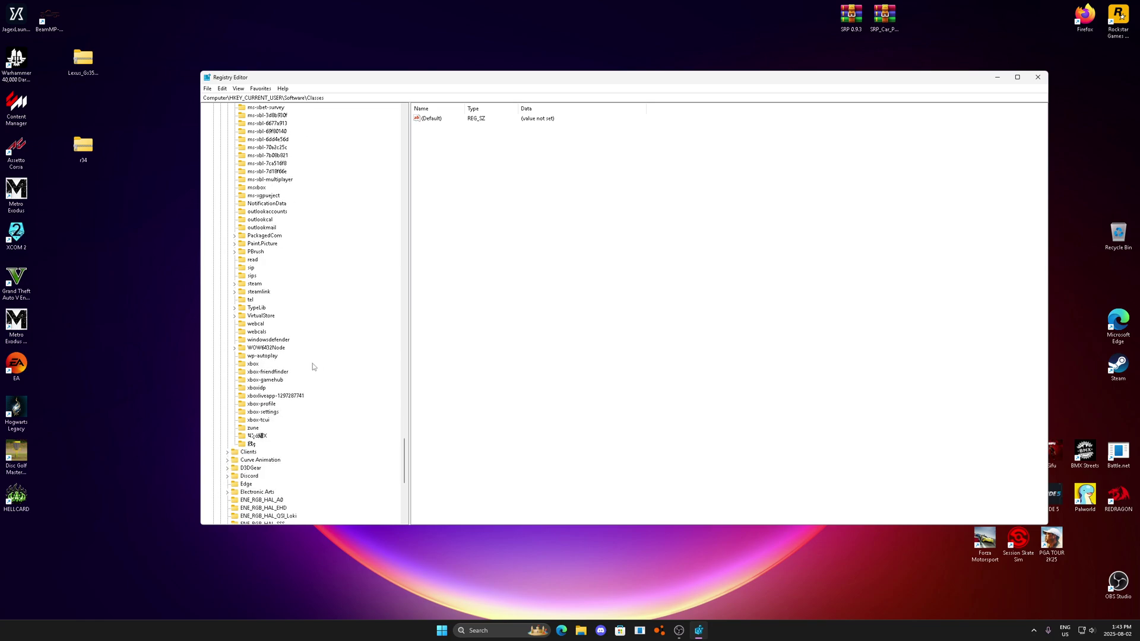
pyautogui.scroll(-10, 313, 366)
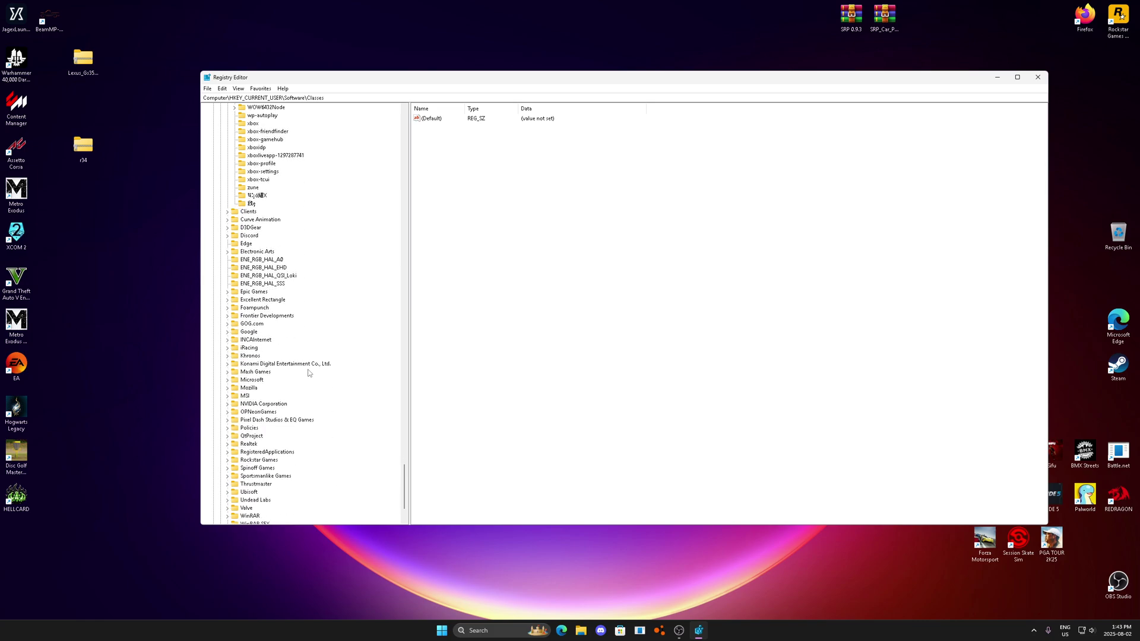
pyautogui.click(256, 349)
pyautogui.rightClick(257, 349)
pyautogui.click(261, 387)
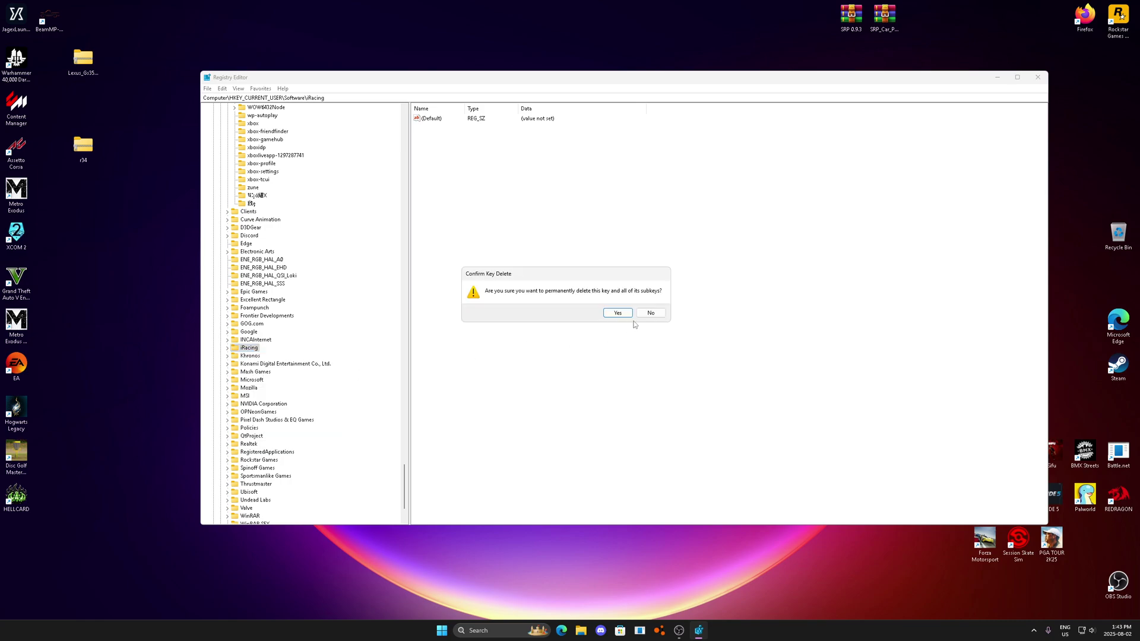
pyautogui.click(632, 316)
# Inspect the Epic Games key under HKEY_CURRENT_USER\Software, and close Registry Editor.
pyautogui.scroll(-2, 314, 336)
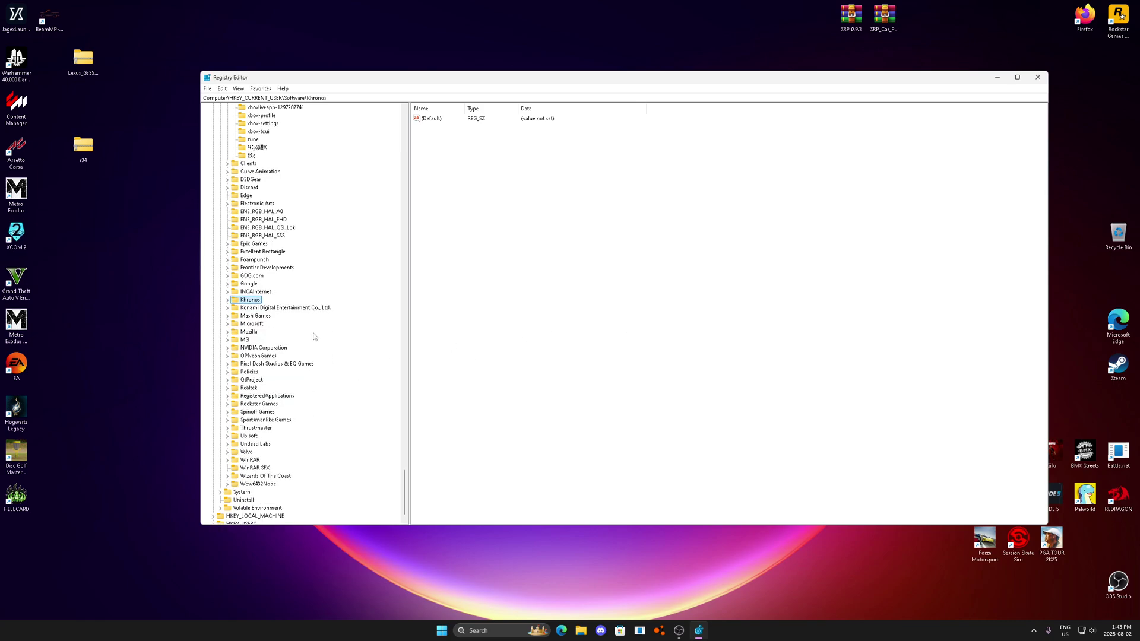
pyautogui.click(263, 244)
pyautogui.scroll(-1, 266, 305)
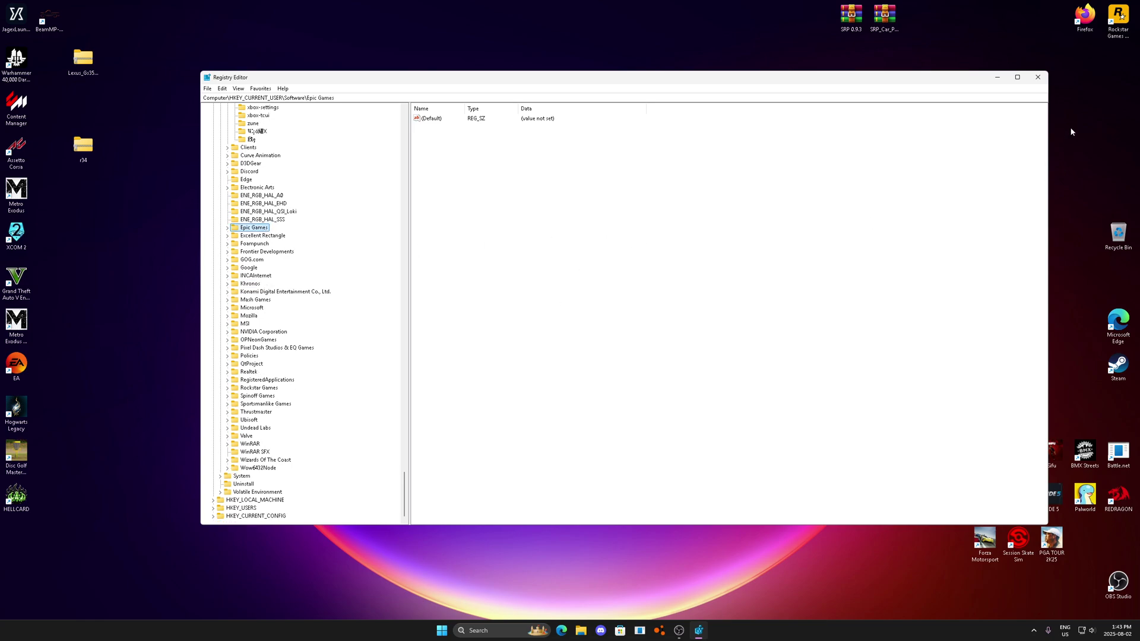
pyautogui.click(1038, 77)
pyautogui.click(505, 631)
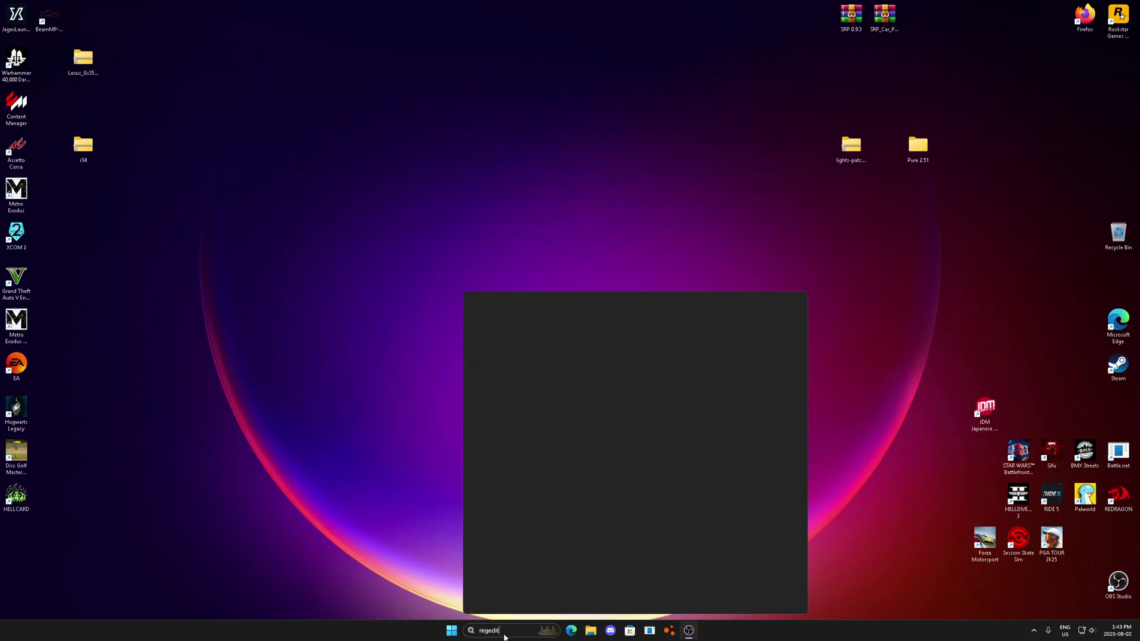
pyautogui.click(568, 384)
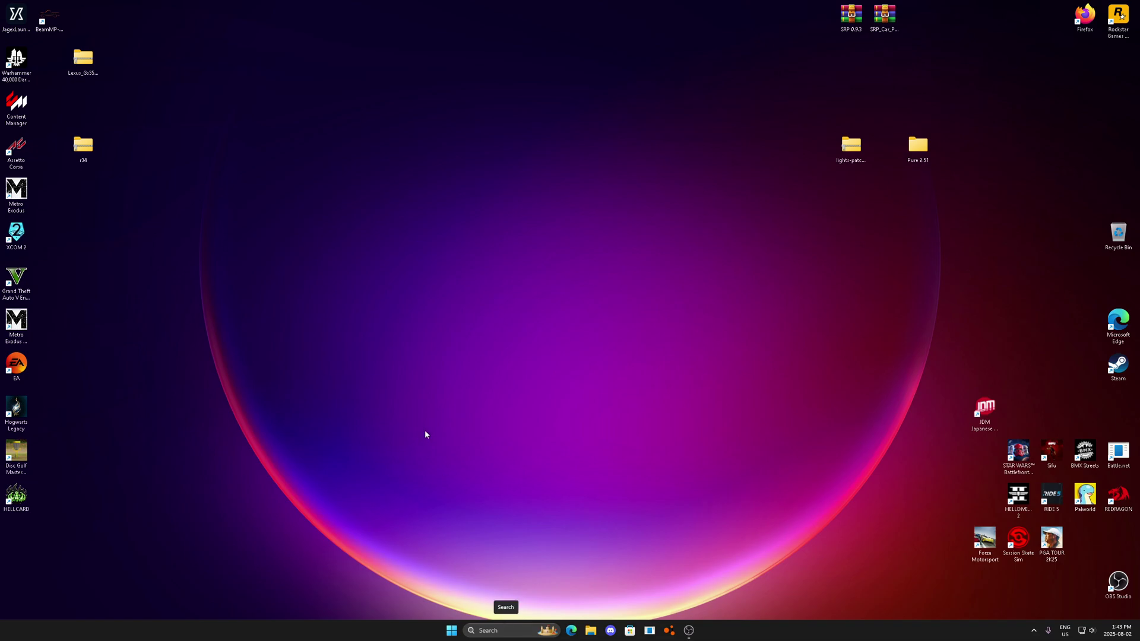
pyautogui.click(505, 630)
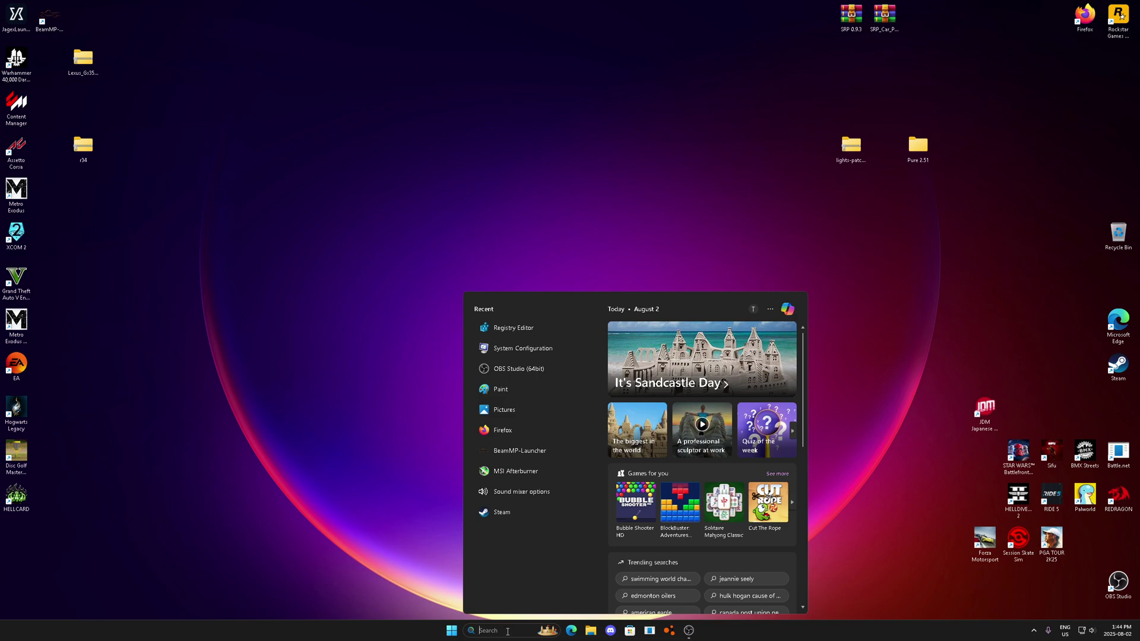
pyautogui.write('lo')
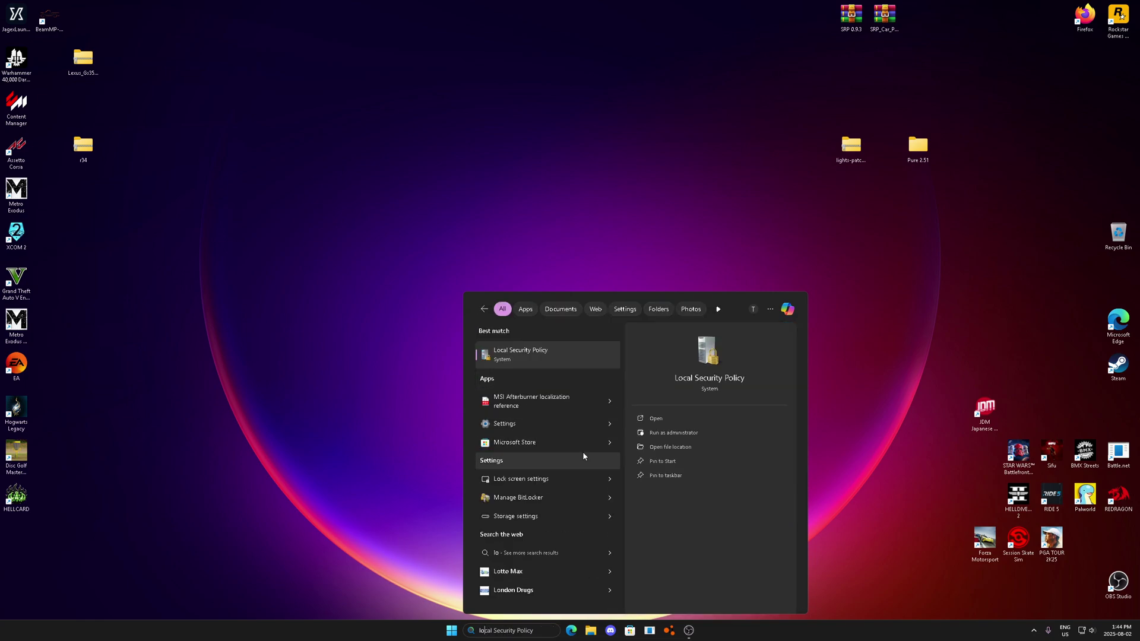
pyautogui.press('BackSpace')
pyautogui.press('BackSpace')
pyautogui.write('my')
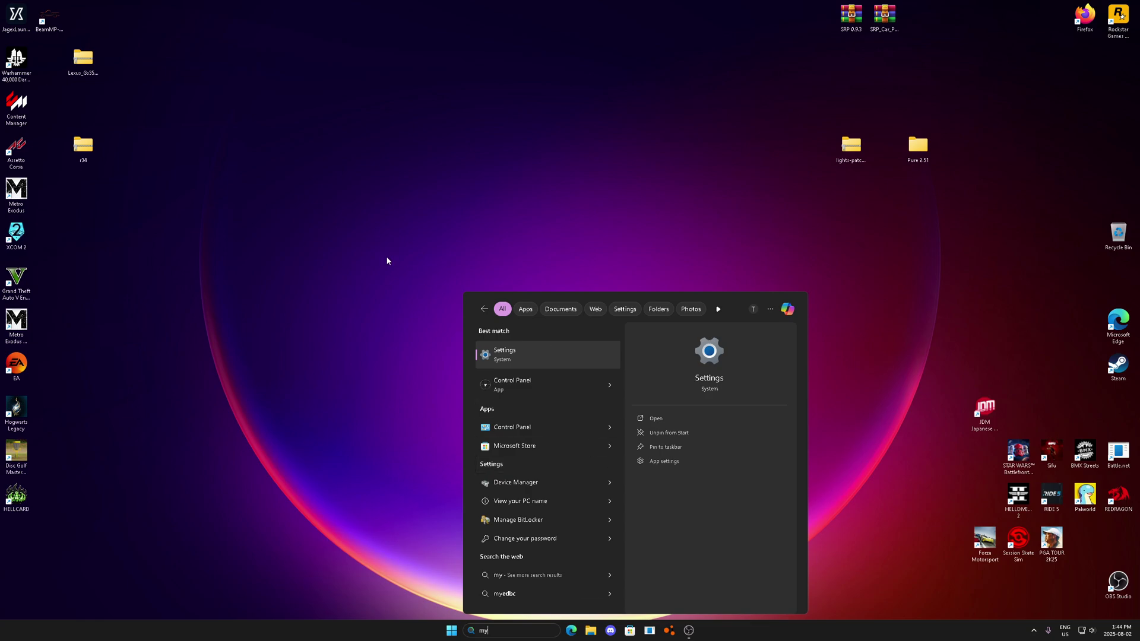
pyautogui.press('Escape')
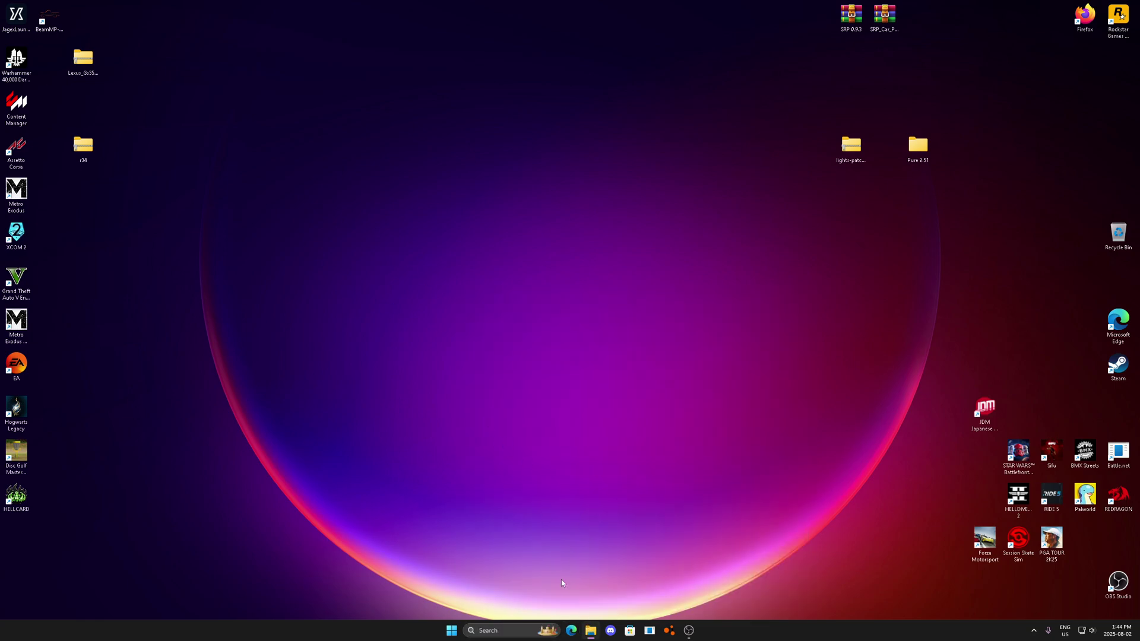
# Open File Explorer and go to the Steam folder in Program Files (x86) on Local Disk (C:).
pyautogui.press('super+e')
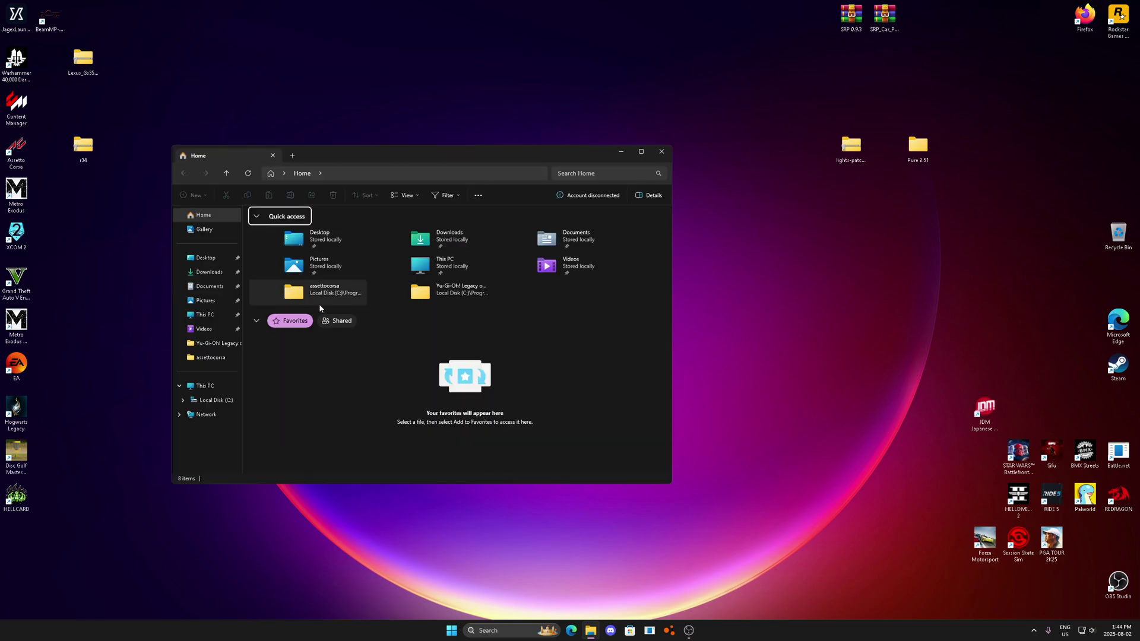
pyautogui.click(219, 321)
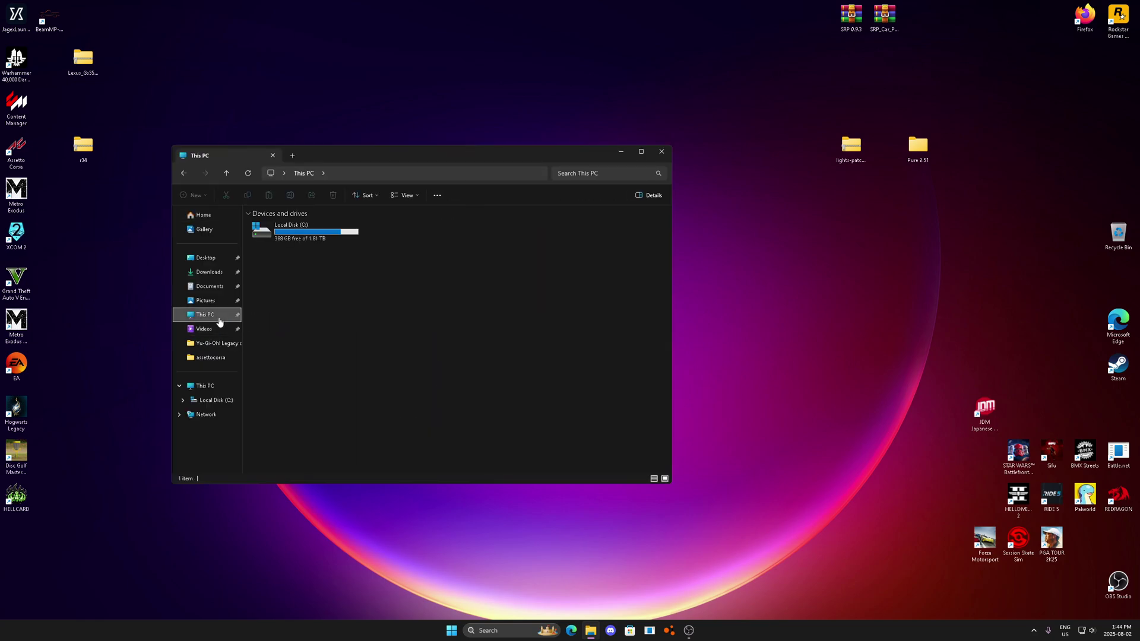
pyautogui.doubleClick(310, 237)
pyautogui.doubleClick(324, 312)
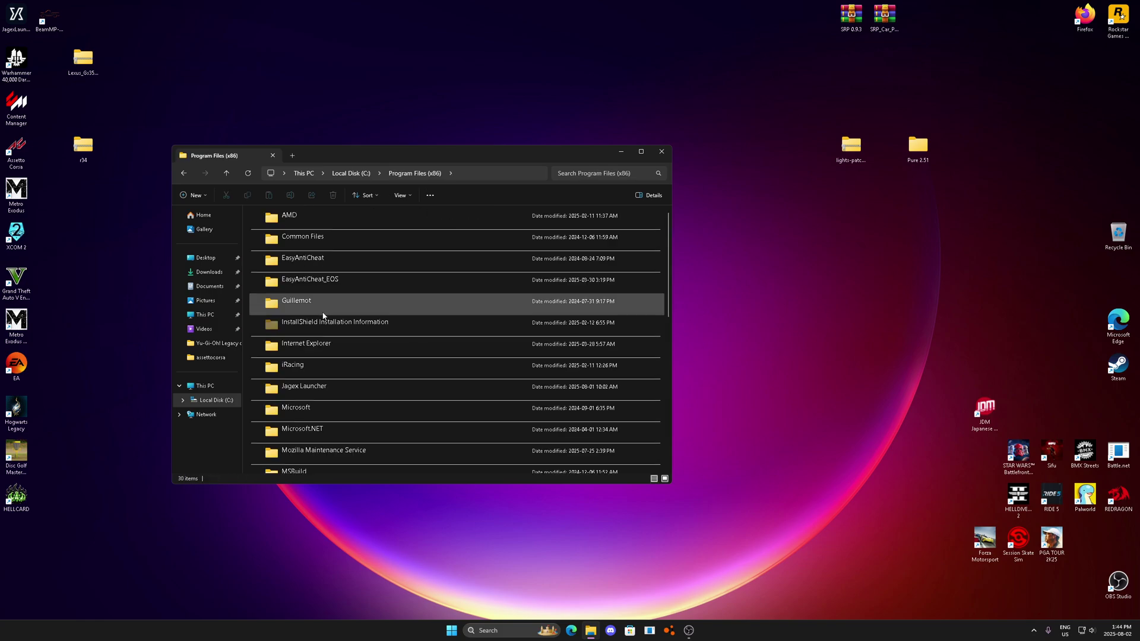
pyautogui.scroll(-5, 379, 392)
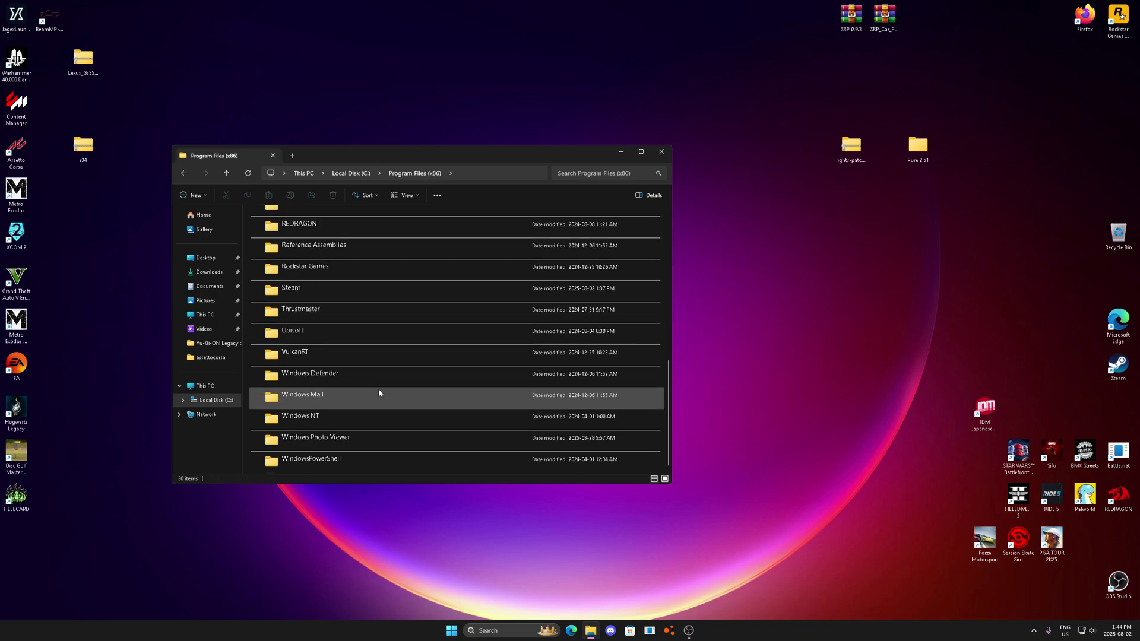
pyautogui.scroll(-1, 363, 374)
pyautogui.doubleClick(354, 404)
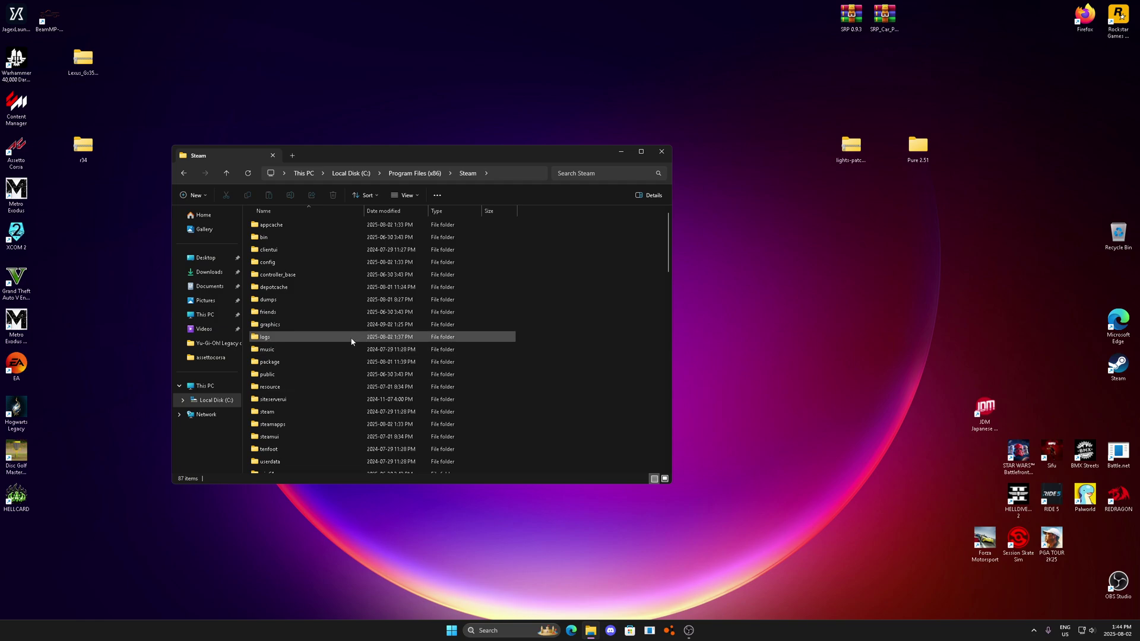
# Open the steamapps\common folder in a maximized window and look over all the installed game folders.
pyautogui.scroll(-12, 305, 262)
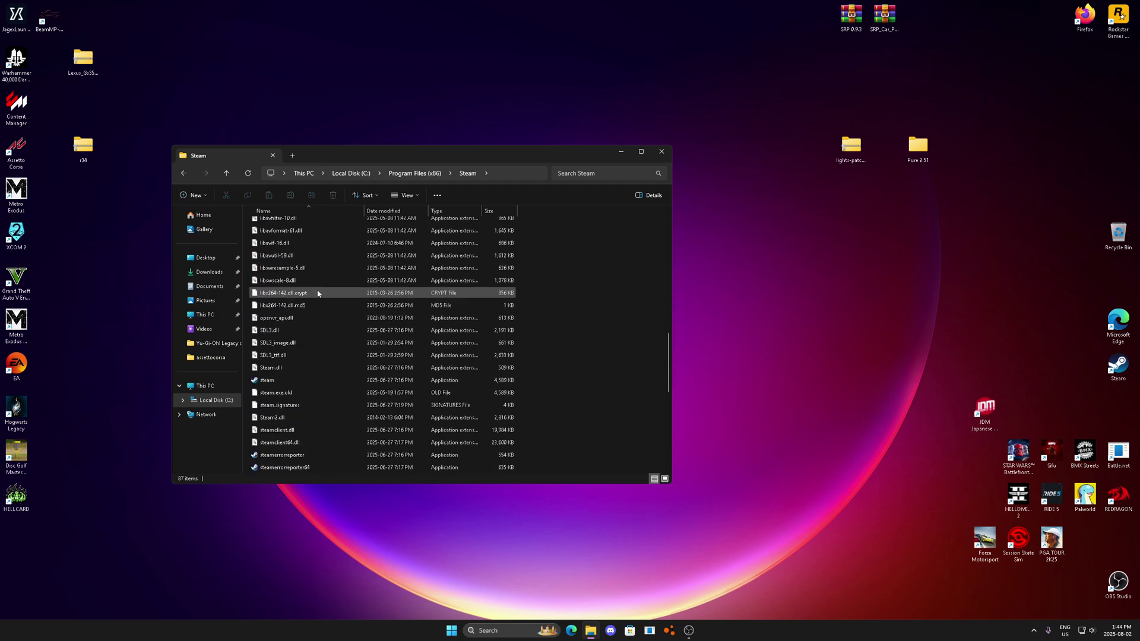
pyautogui.scroll(10, 323, 354)
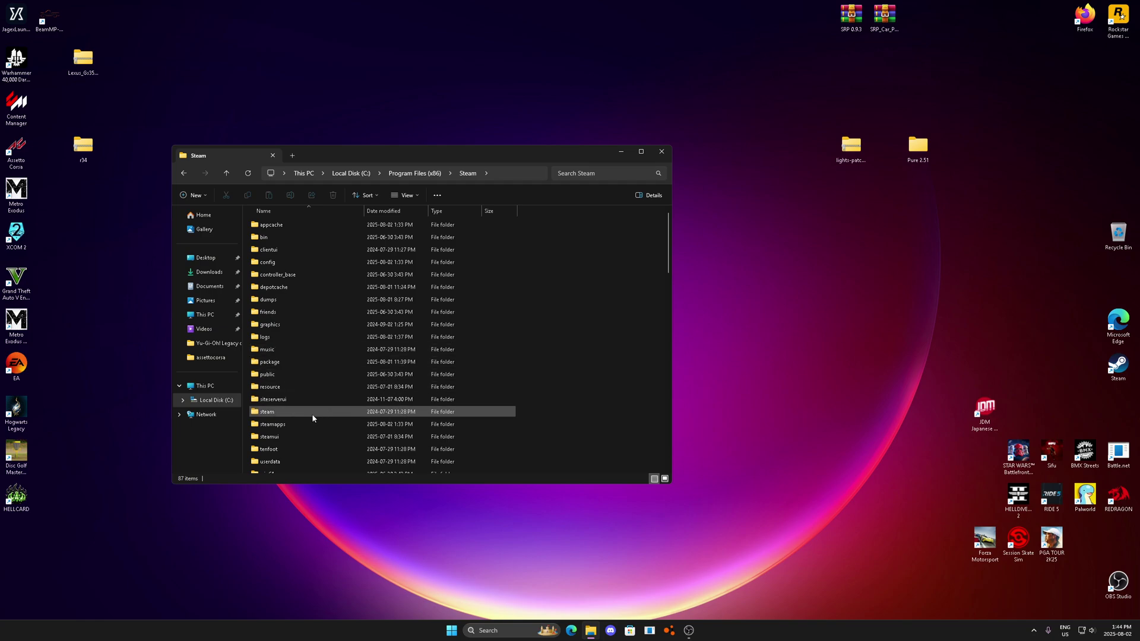
pyautogui.doubleClick(312, 423)
pyautogui.doubleClick(293, 225)
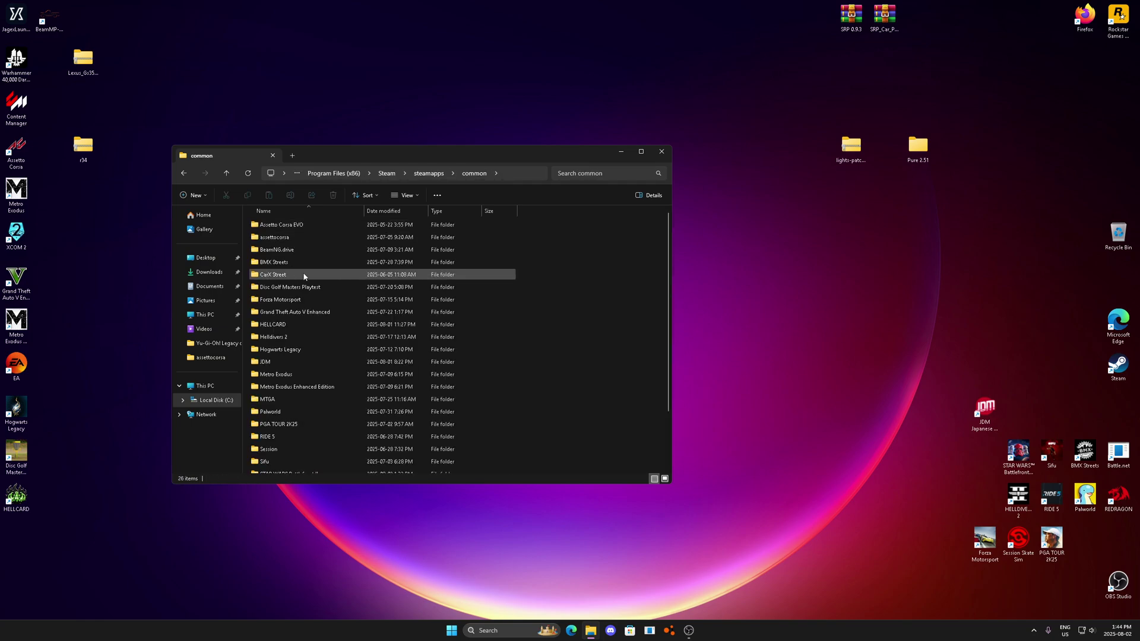
pyautogui.click(641, 151)
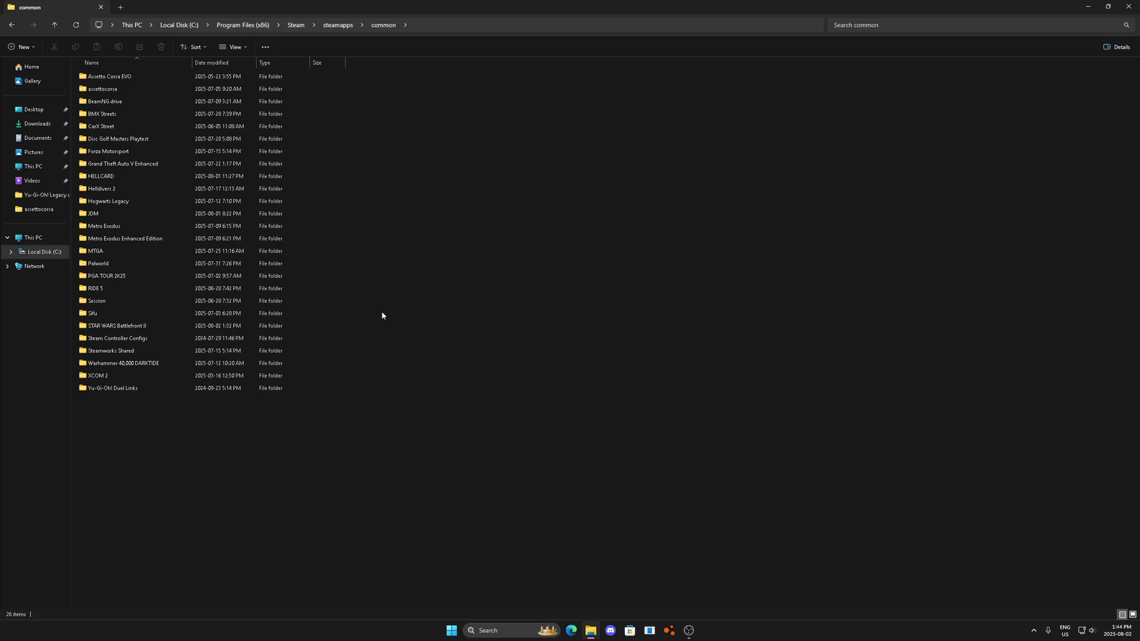
pyautogui.moveTo(205, 451); pyautogui.dragTo(155, 76)
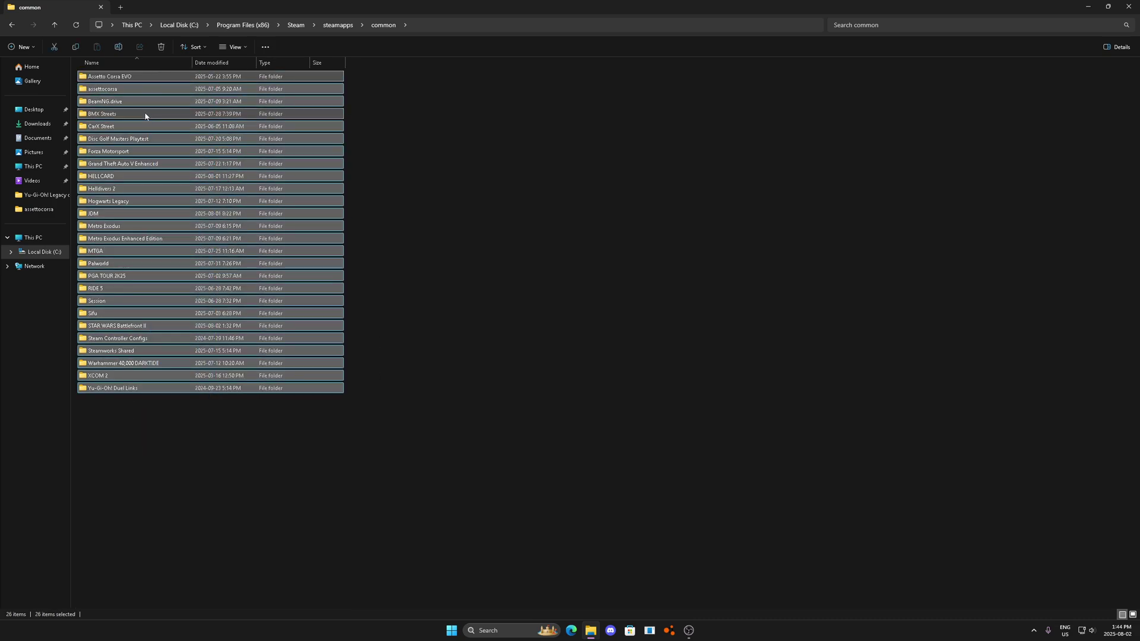
pyautogui.click(452, 202)
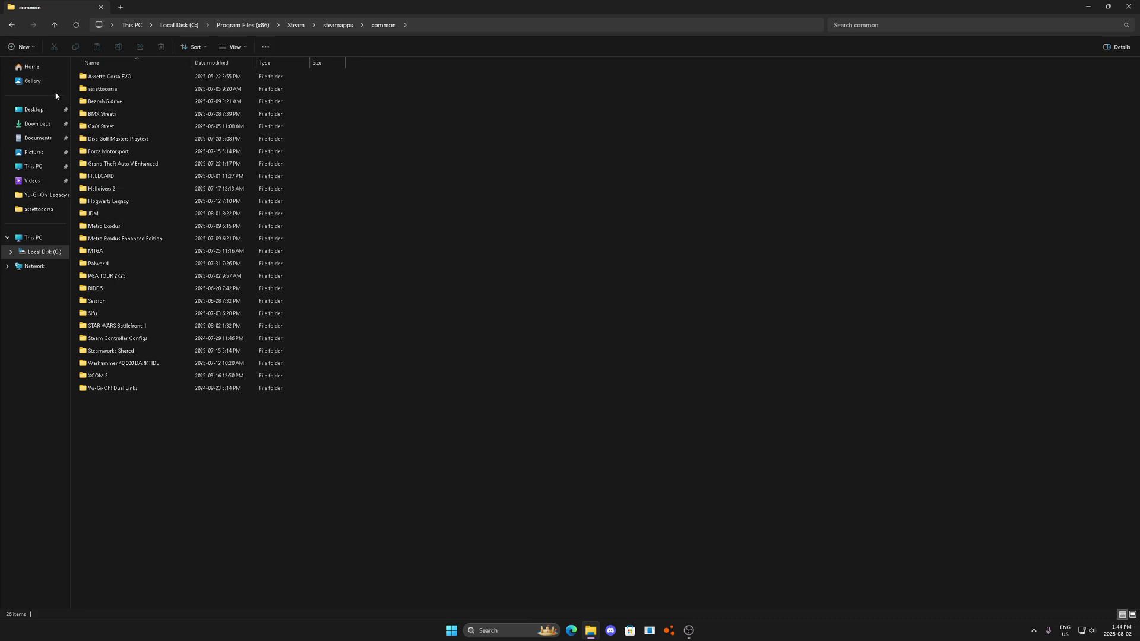
# Close the Steam folder window and, in a new File Explorer window, go to AppData\Local in the personal user folder under C:\Users.
pyautogui.click(11, 25)
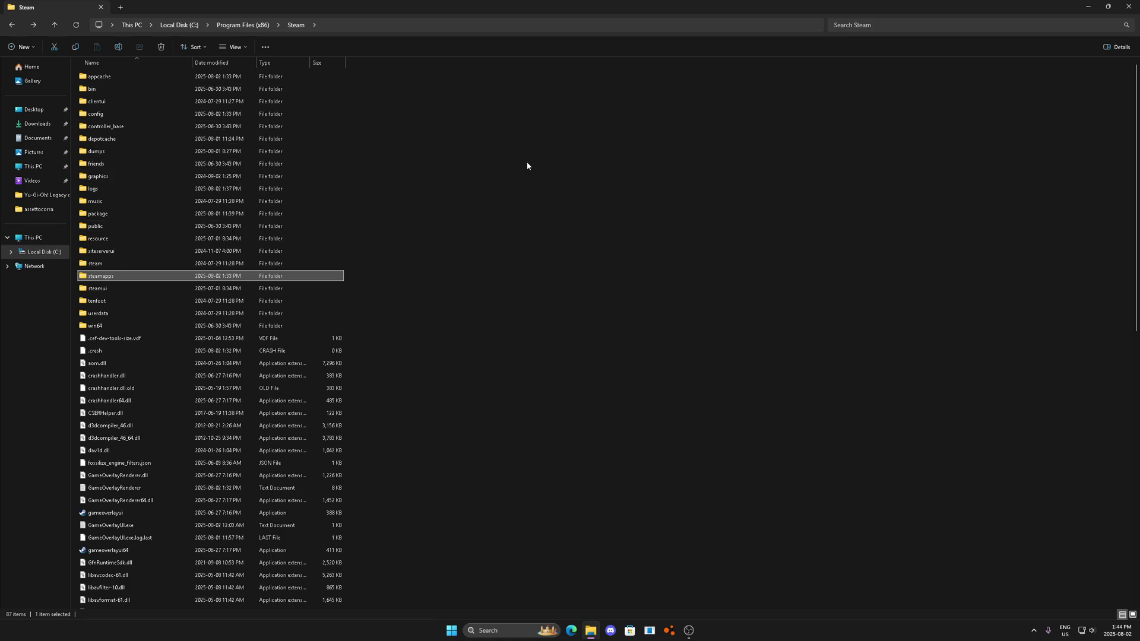
pyautogui.click(1130, 4)
pyautogui.click(591, 630)
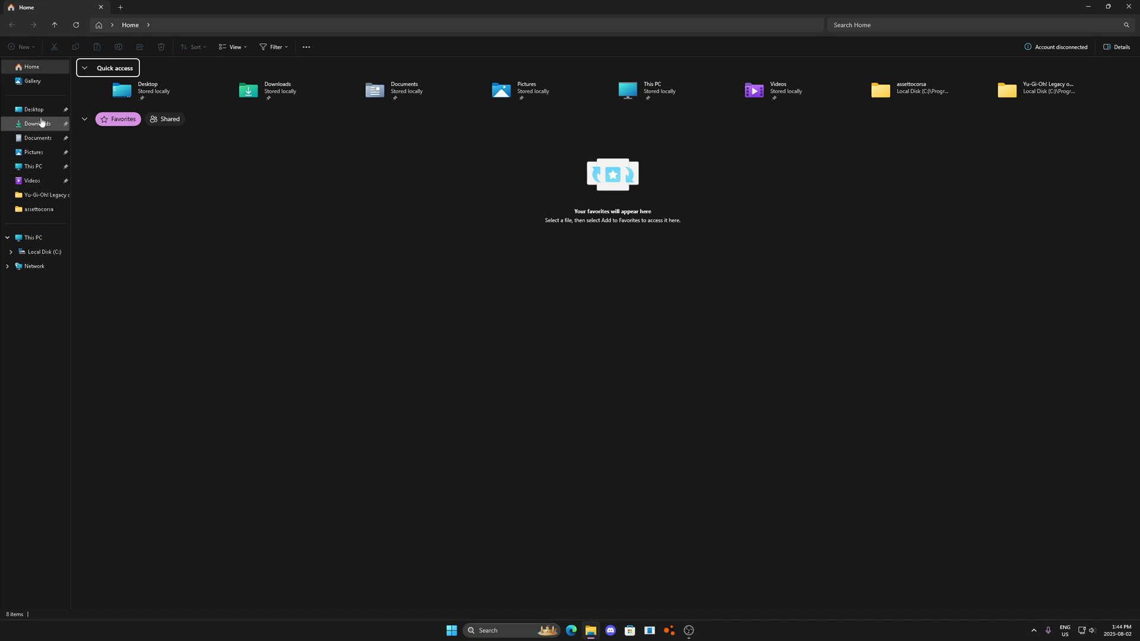
pyautogui.click(53, 167)
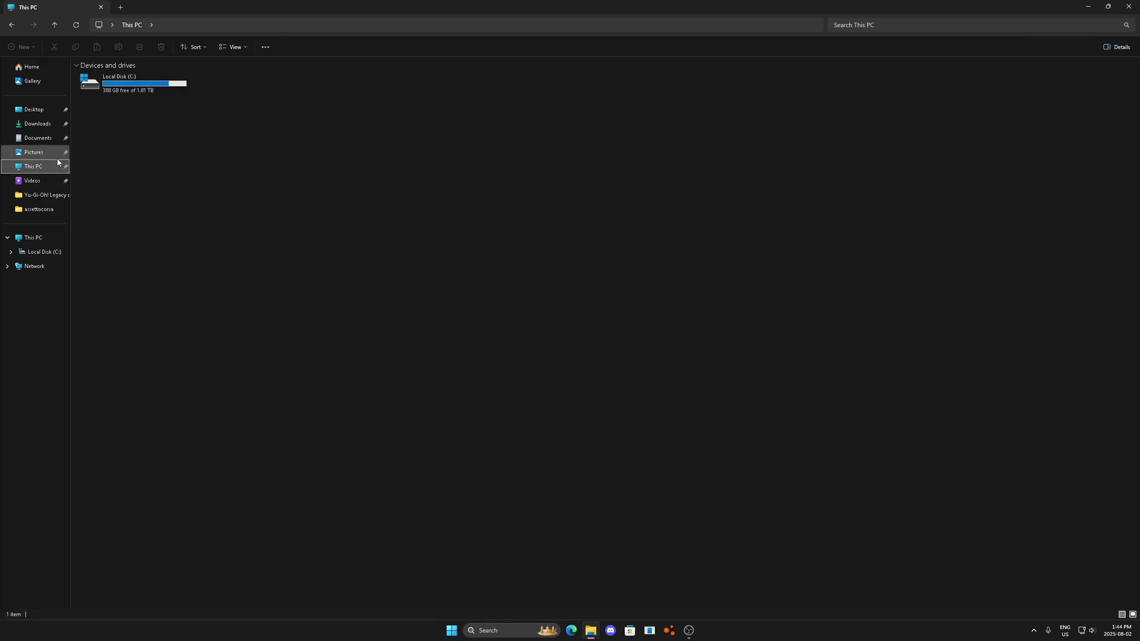
pyautogui.doubleClick(144, 86)
pyautogui.doubleClick(136, 188)
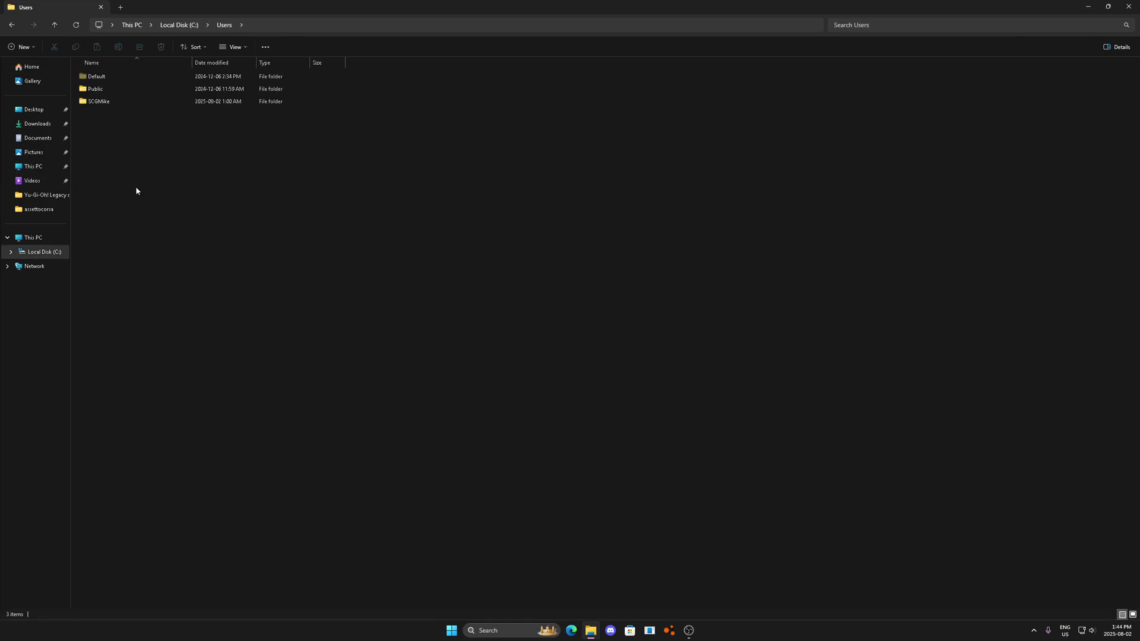
pyautogui.doubleClick(132, 102)
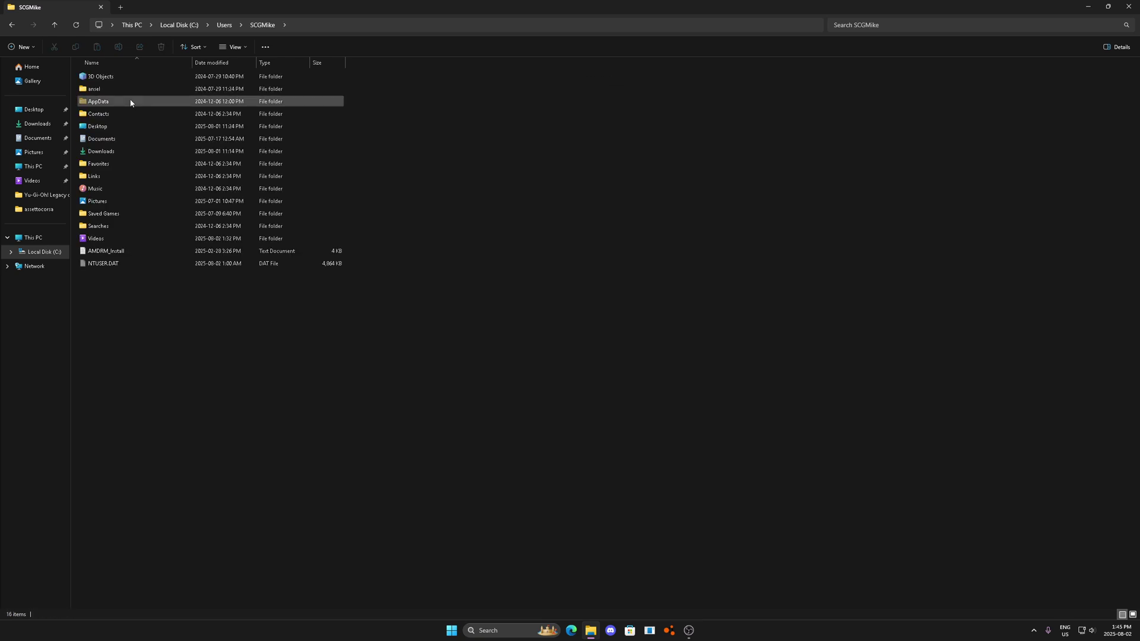
pyautogui.doubleClick(99, 102)
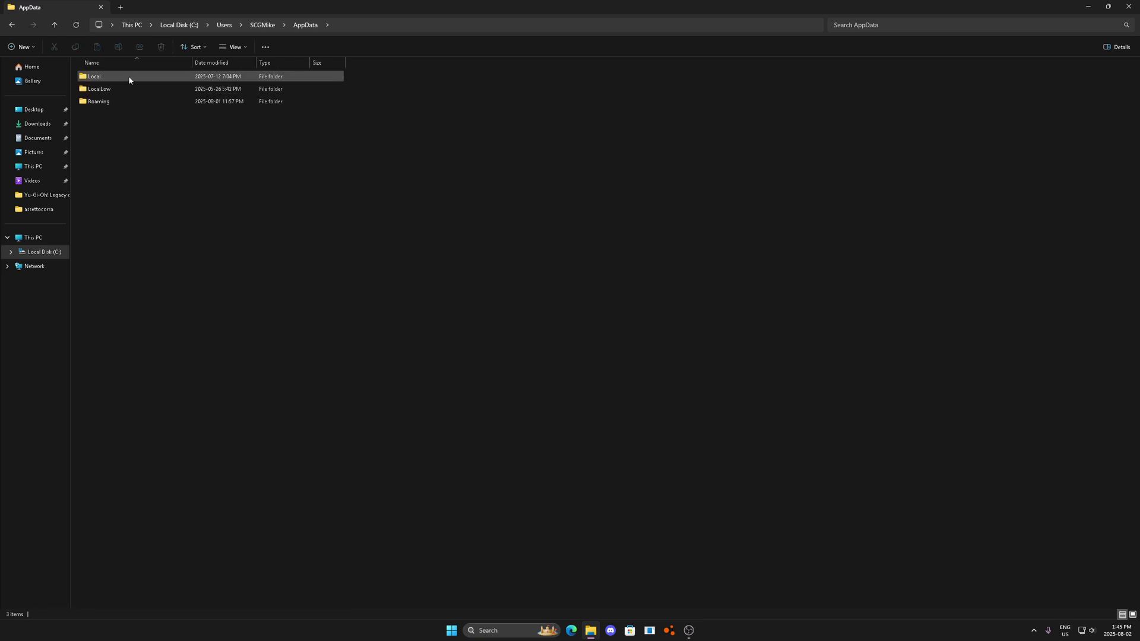
pyautogui.doubleClick(128, 76)
# Look through the whole AppData\Local folder list for leftovers of uninstalled games and programs, and close the window.
pyautogui.scroll(-5, 202, 228)
pyautogui.scroll(-1, 206, 230)
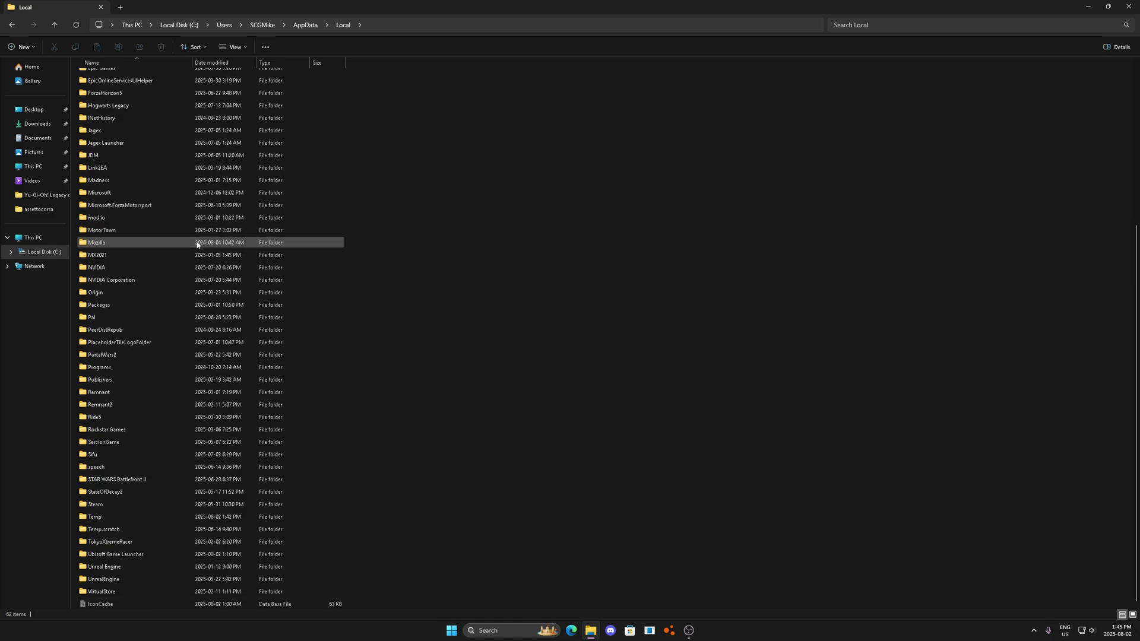
pyautogui.moveTo(489, 168); pyautogui.dragTo(191, 552)
pyautogui.click(267, 458)
pyautogui.scroll(3, 174, 465)
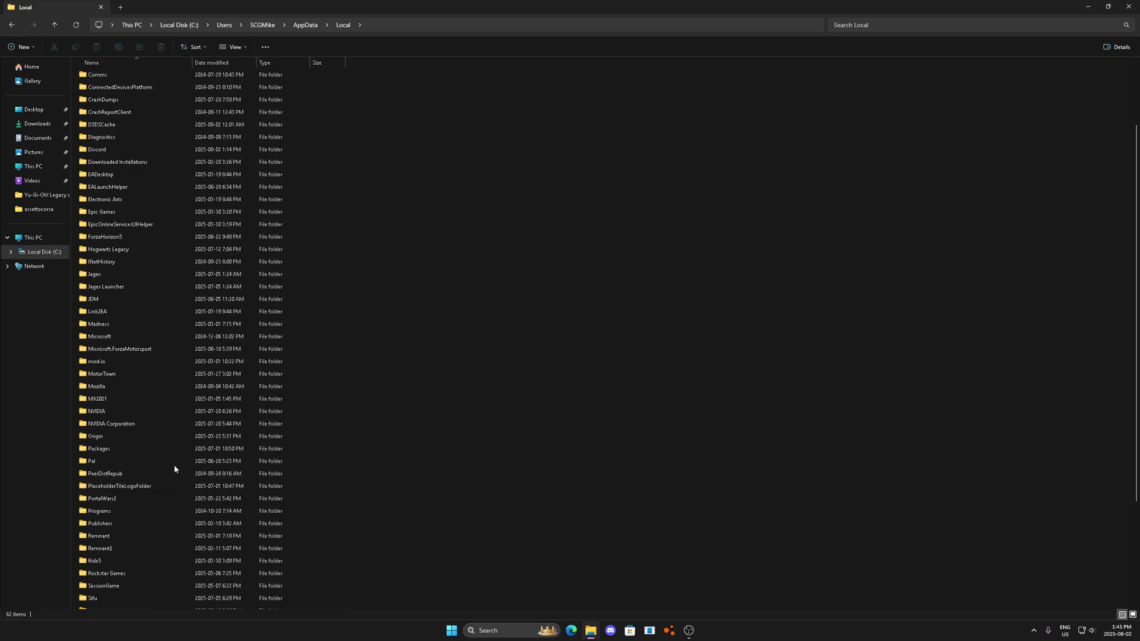
pyautogui.scroll(-3, 197, 268)
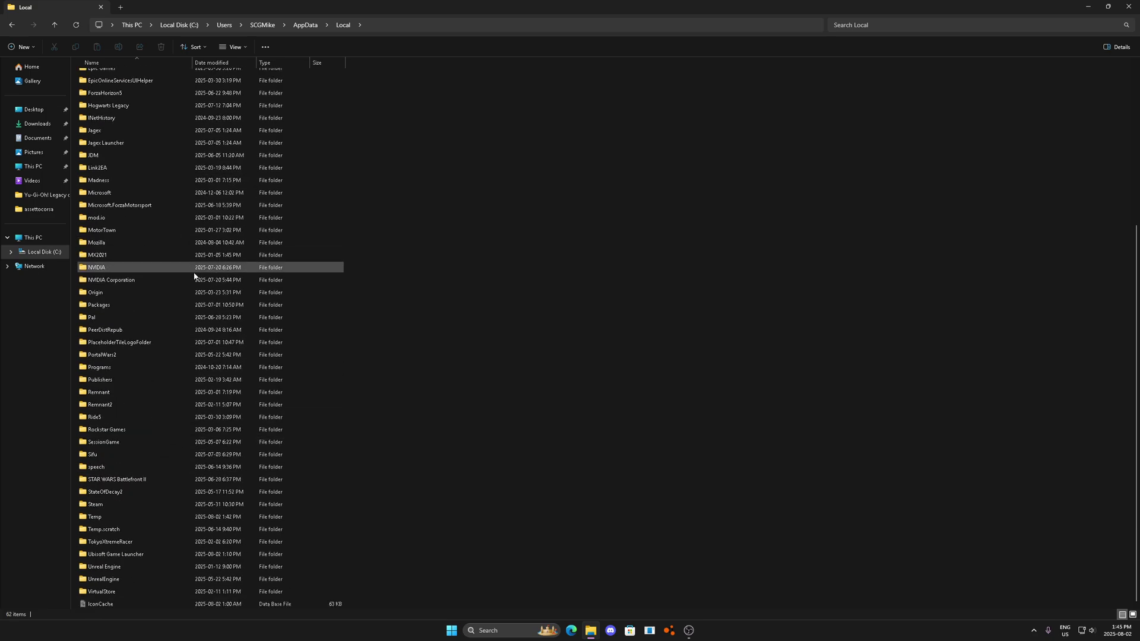
pyautogui.moveTo(380, 583); pyautogui.dragTo(80, 70)
pyautogui.click(526, 297)
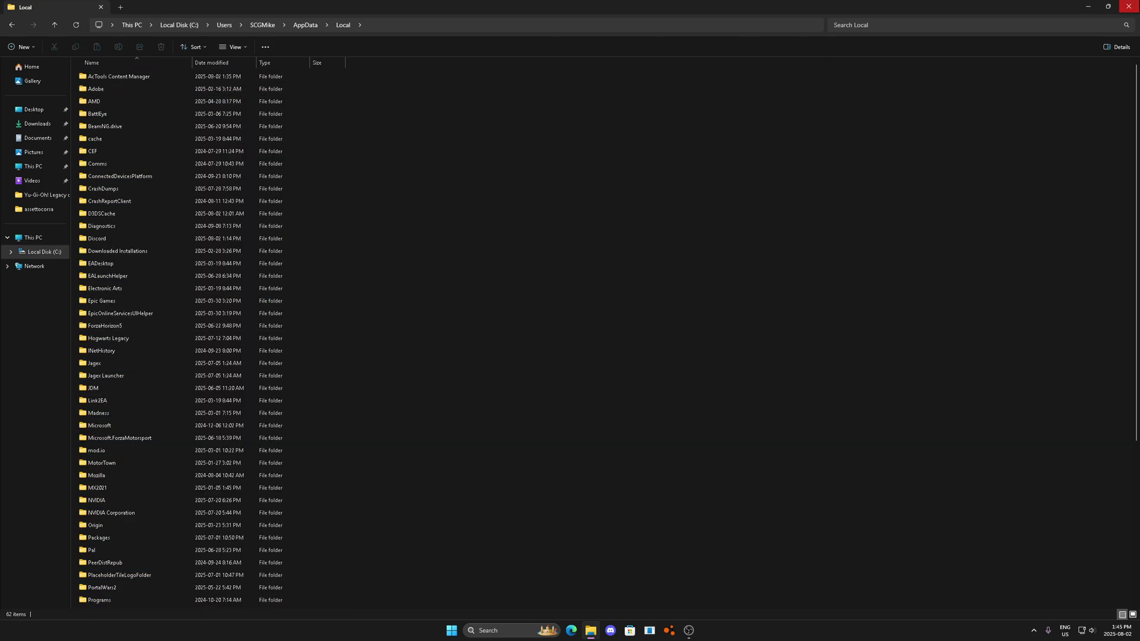
pyautogui.click(1129, 7)
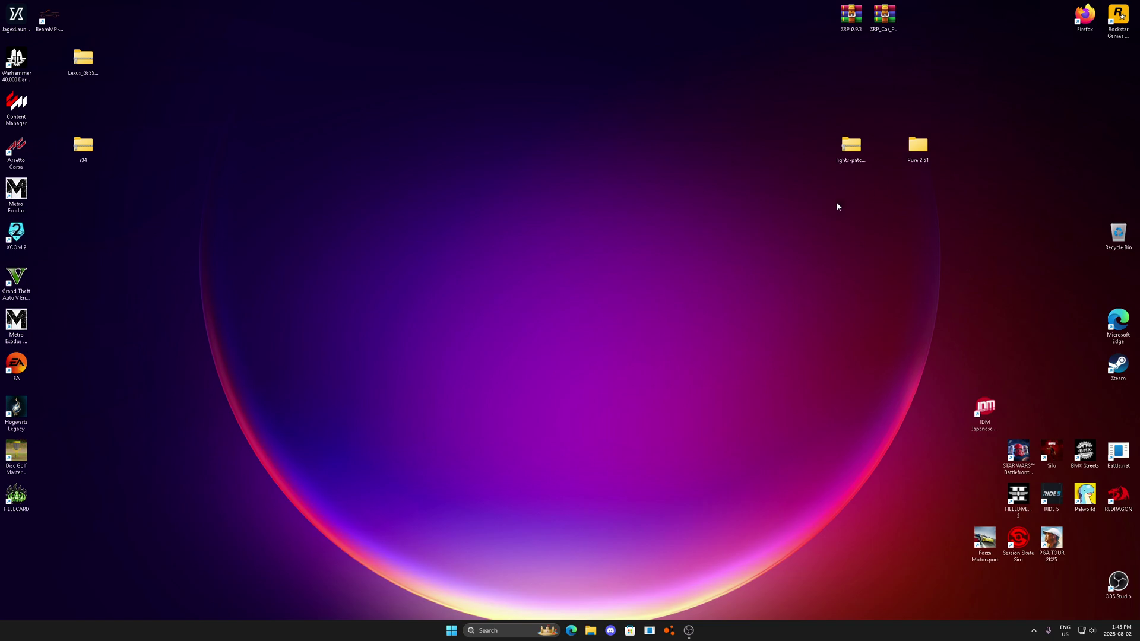